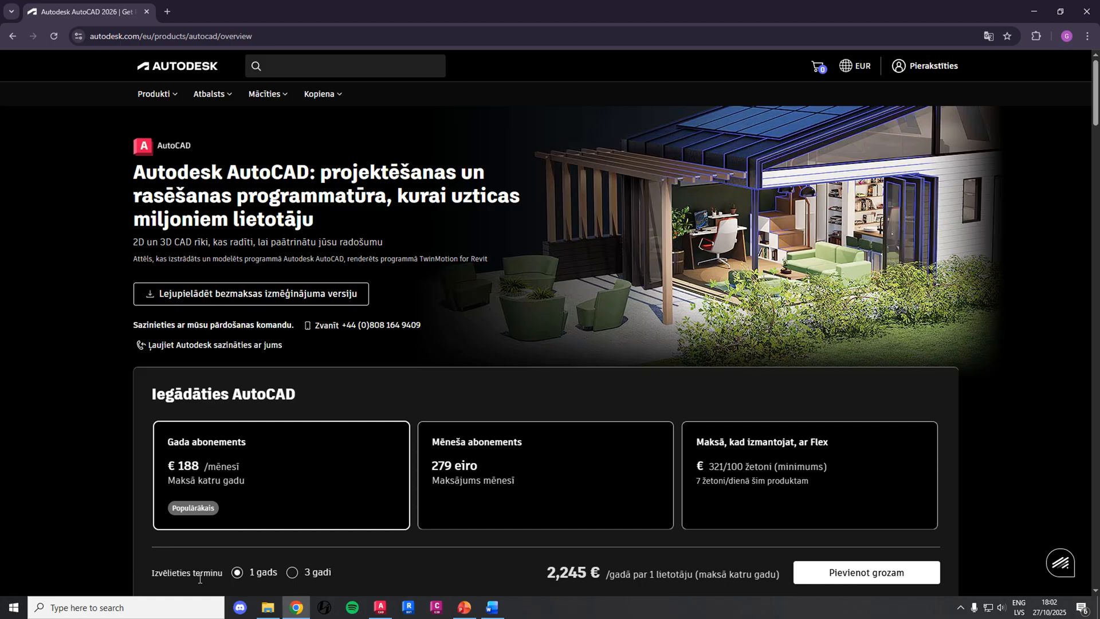
# Compare the AutoCAD annual subscription price for the 3-year term with the 1-year term
pyautogui.click(292, 572)
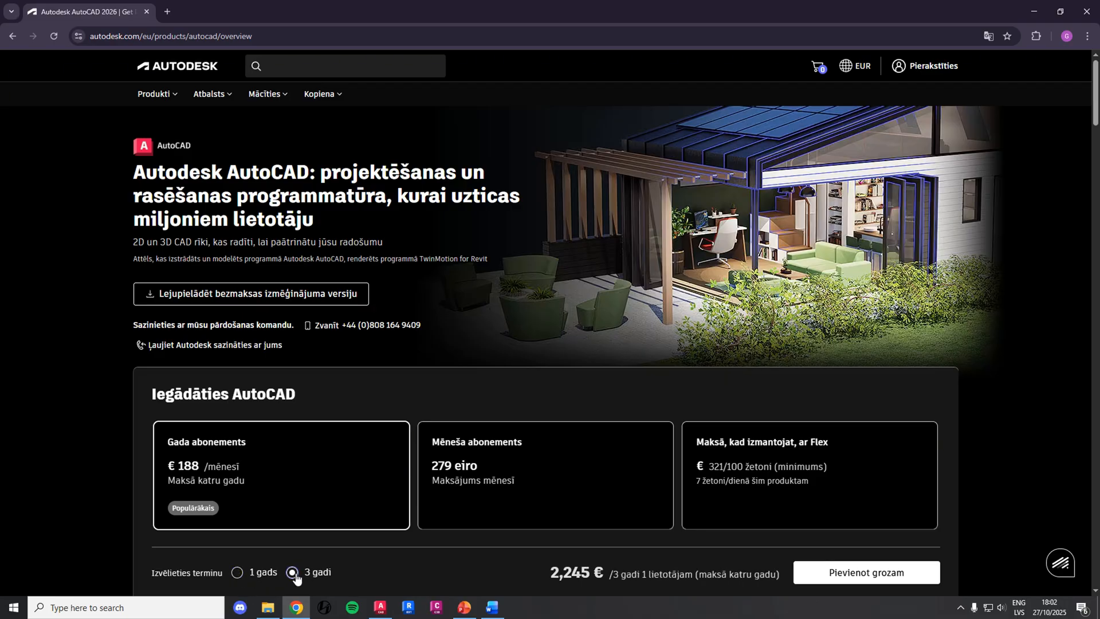
pyautogui.click(237, 572)
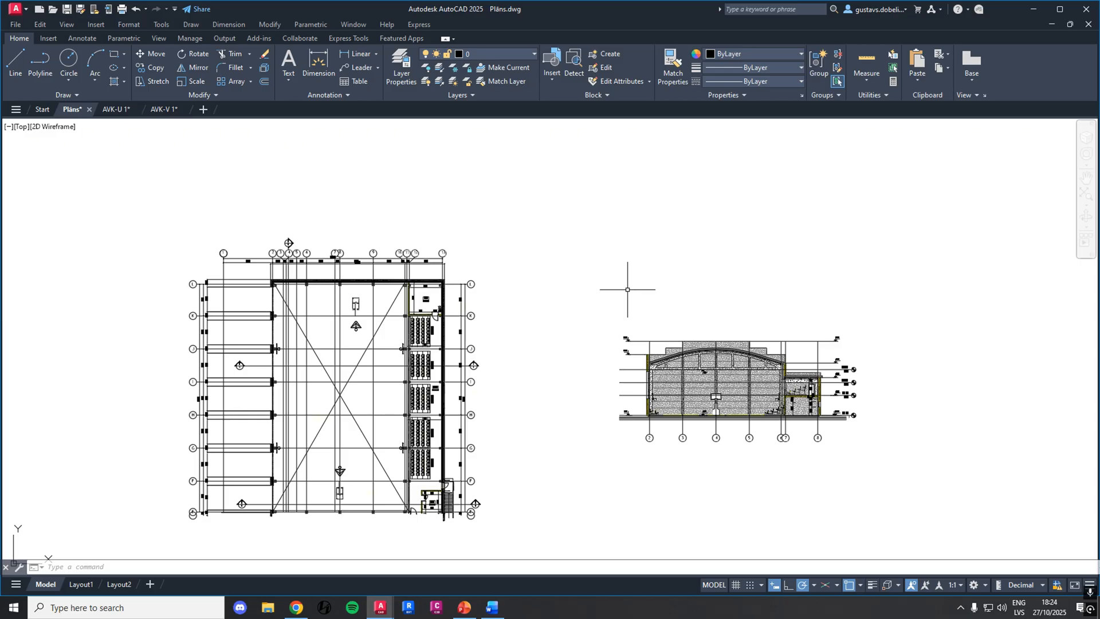
pyautogui.moveTo(602, 297); pyautogui.dragTo(603, 287, button='middle')
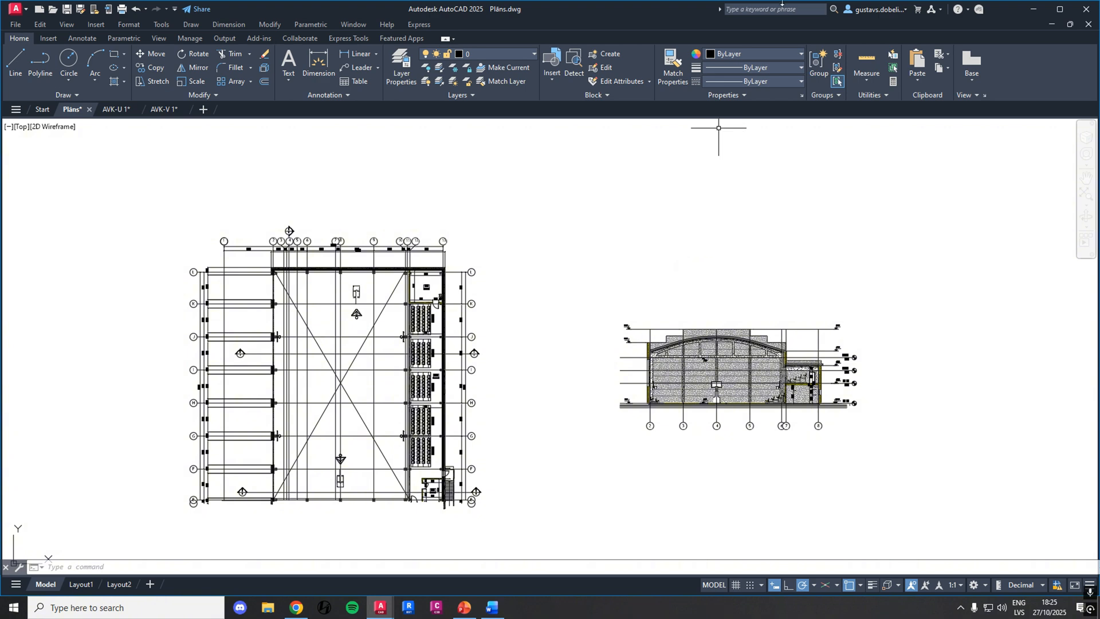
pyautogui.scroll(4, 346, 297)
pyautogui.click(375, 288)
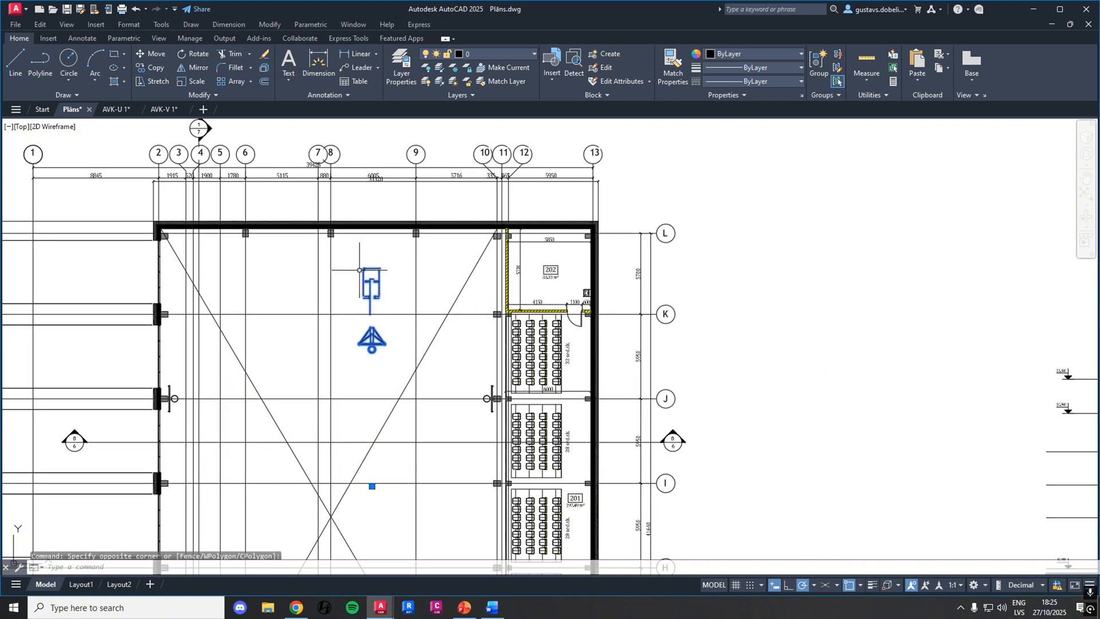
pyautogui.click(152, 53)
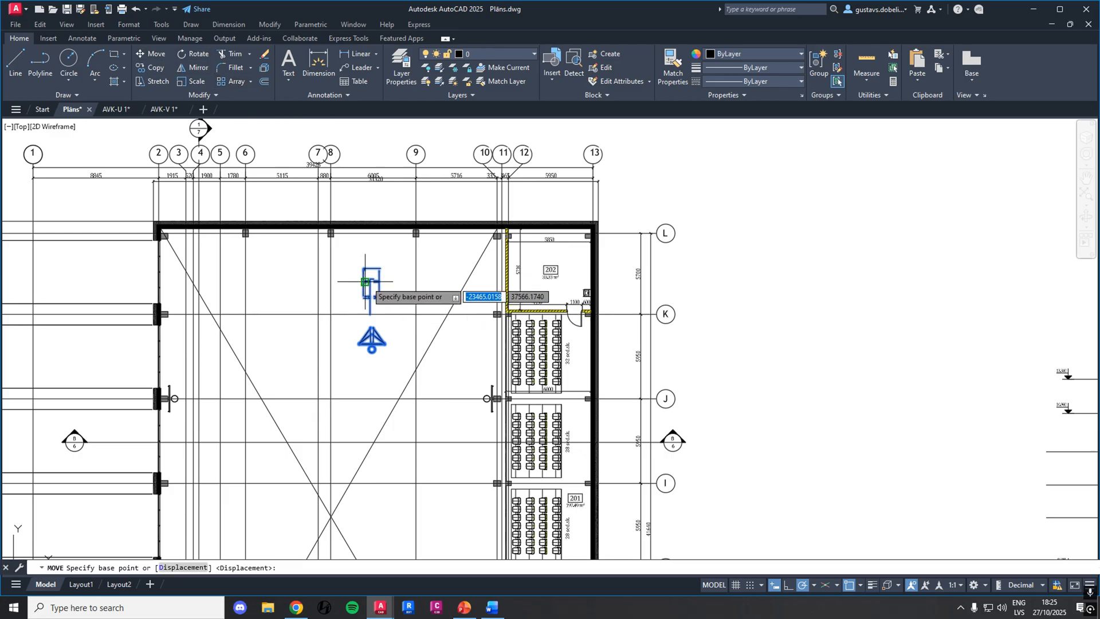
pyautogui.press('Escape')
# Move the upper basketball hoop block in the floor plan about 2390 mm horizontally to the right
pyautogui.scroll(-4, 547, 284)
pyautogui.moveTo(559, 292); pyautogui.dragTo(370, 292, button='middle')
pyautogui.scroll(2, 658, 368)
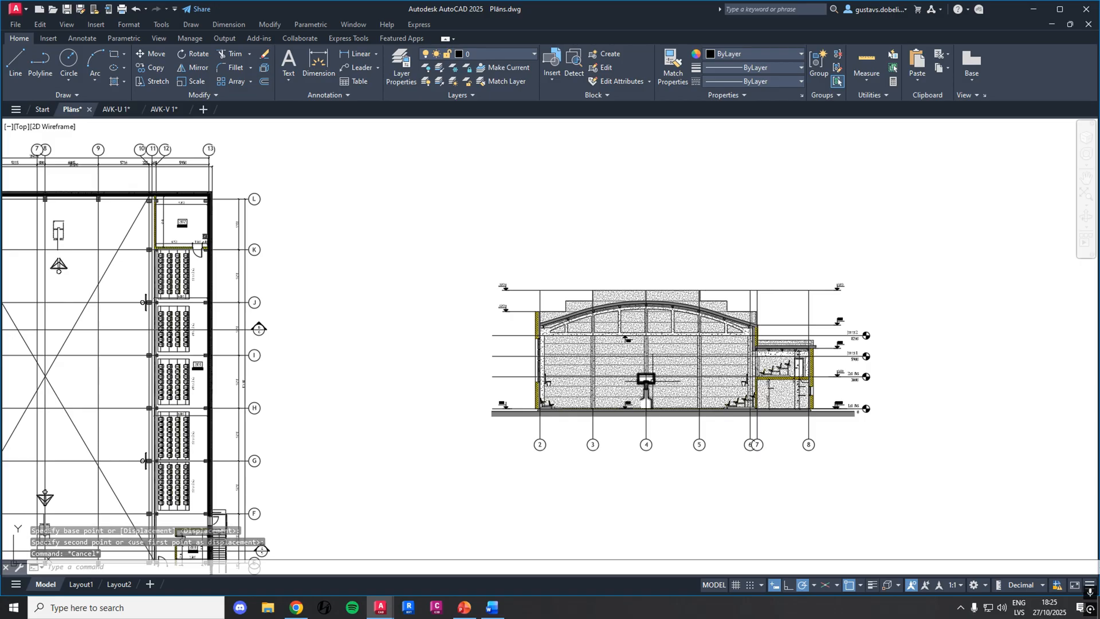
pyautogui.moveTo(646, 378); pyautogui.dragTo(770, 374, button='middle')
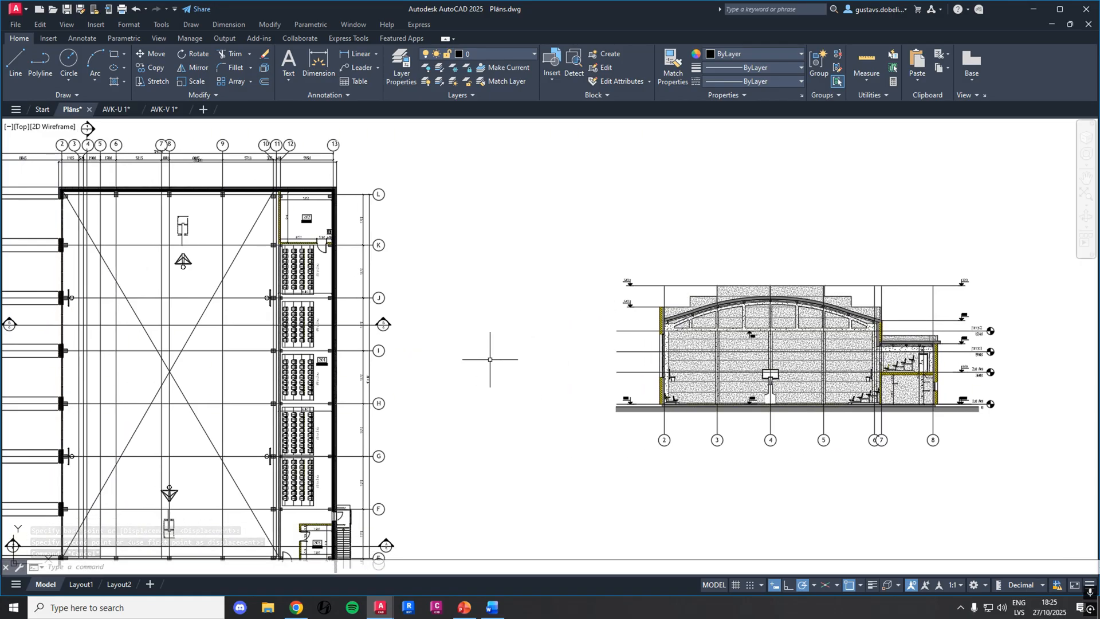
pyautogui.moveTo(564, 360); pyautogui.dragTo(579, 314, button='middle')
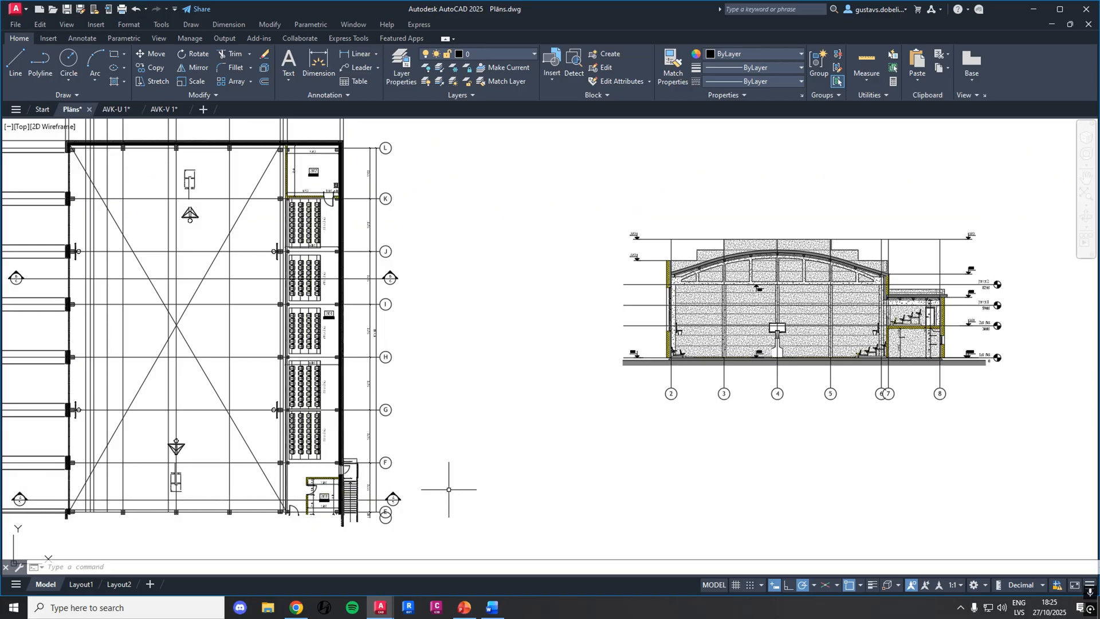
pyautogui.scroll(-1, 441, 491)
pyautogui.scroll(2, 293, 294)
pyautogui.click(293, 293)
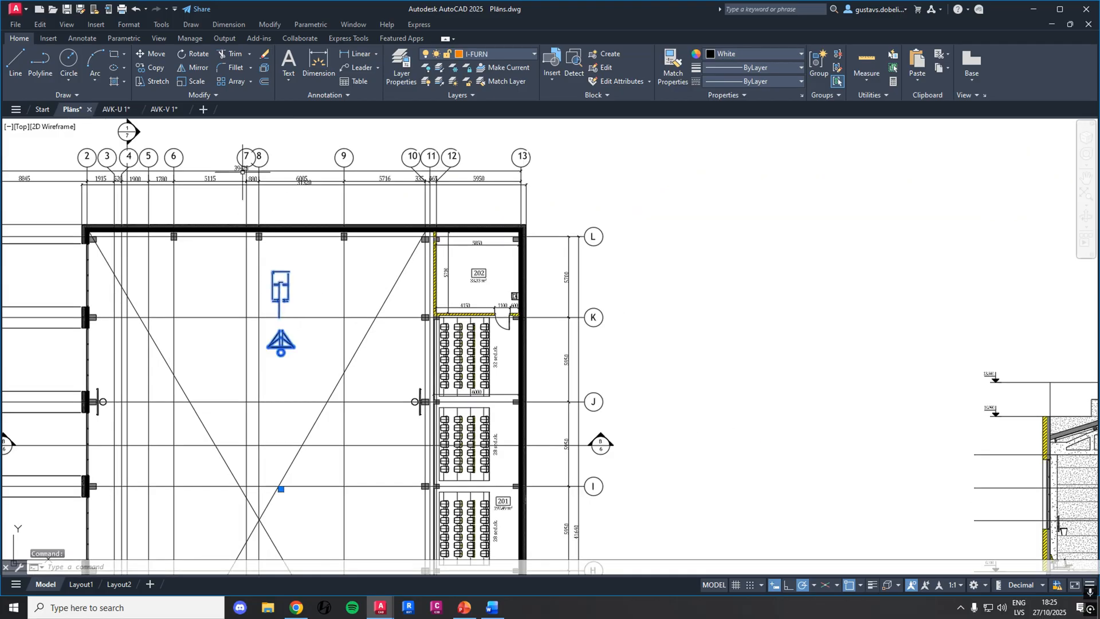
pyautogui.click(152, 54)
pyautogui.click(279, 285)
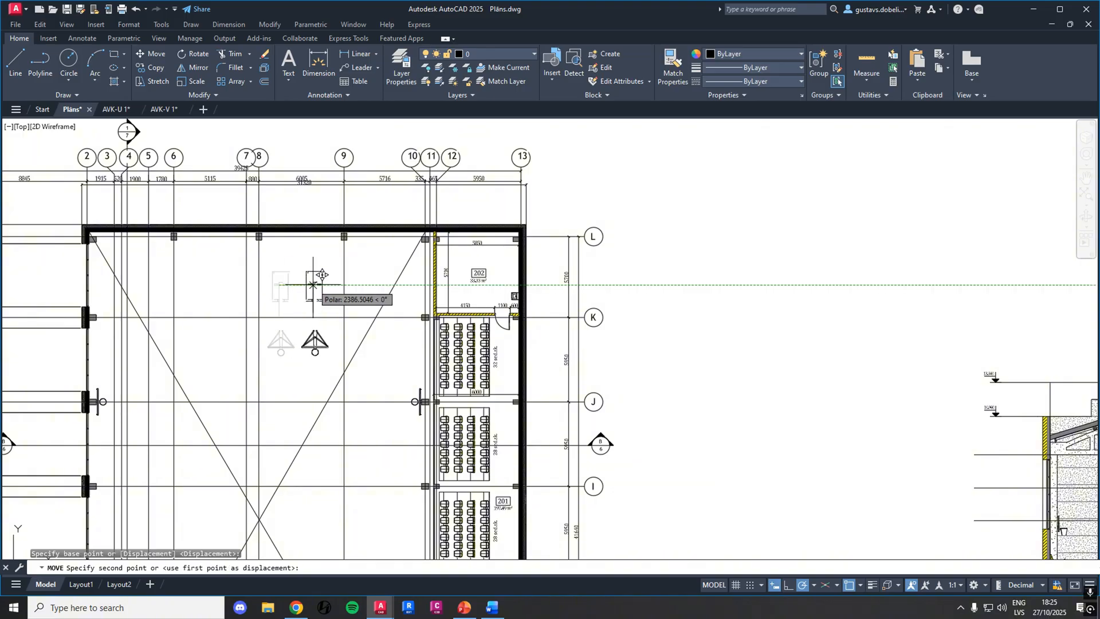
pyautogui.click(314, 285)
# Examine the basketball hoop in the building section and compare its position with the floor plan
pyautogui.scroll(-2, 572, 359)
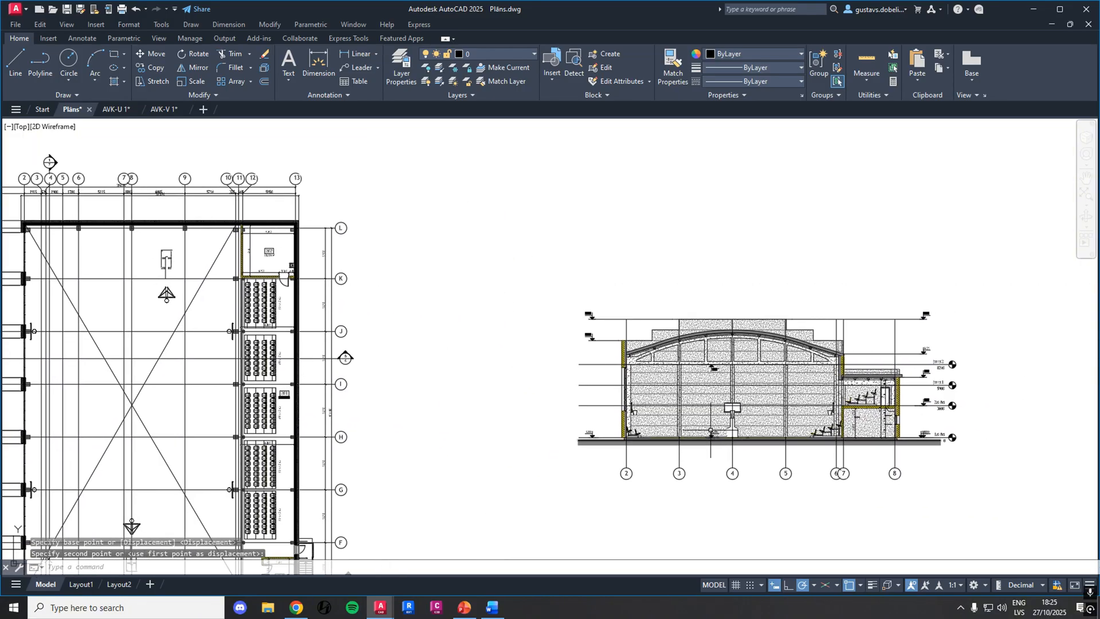
pyautogui.scroll(5, 733, 409)
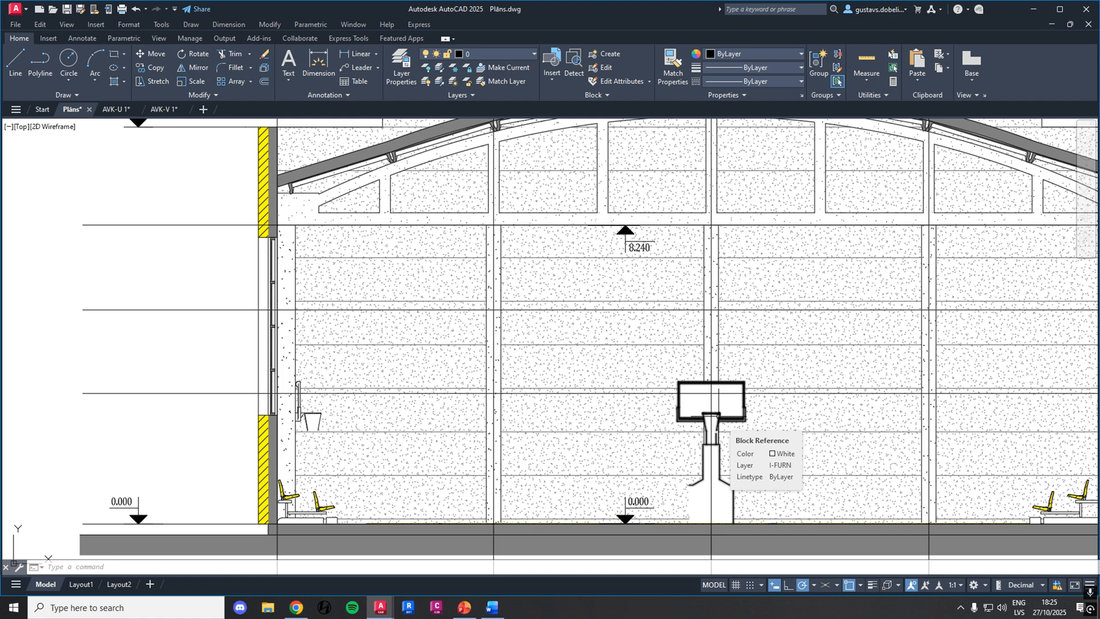
pyautogui.scroll(-2, 577, 365)
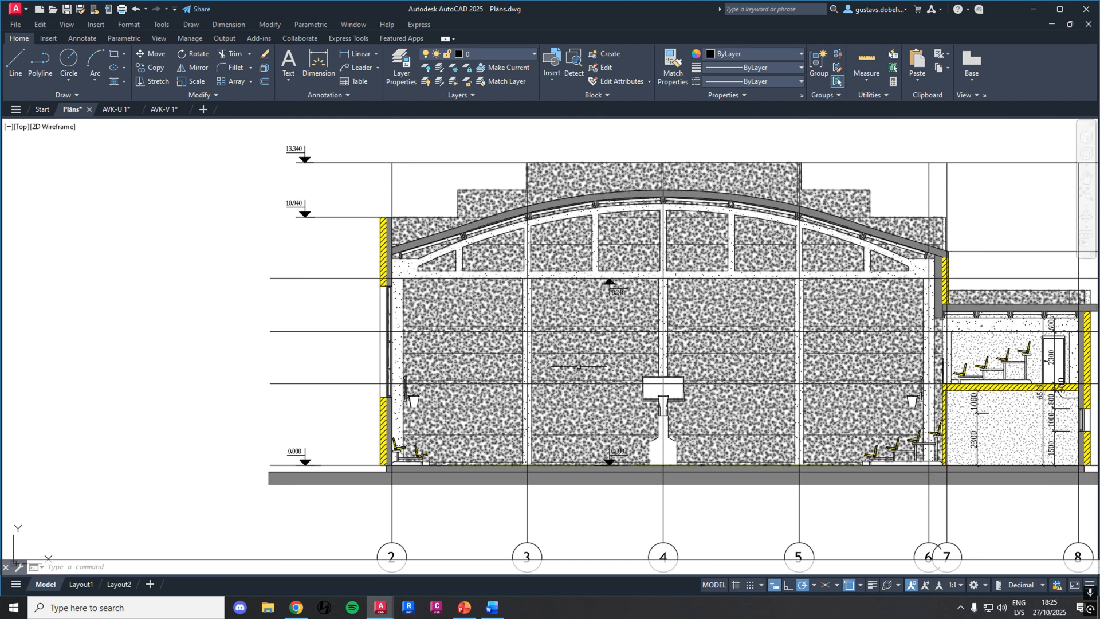
pyautogui.moveTo(480, 348); pyautogui.dragTo(571, 400, button='middle')
pyautogui.scroll(-1, 573, 396)
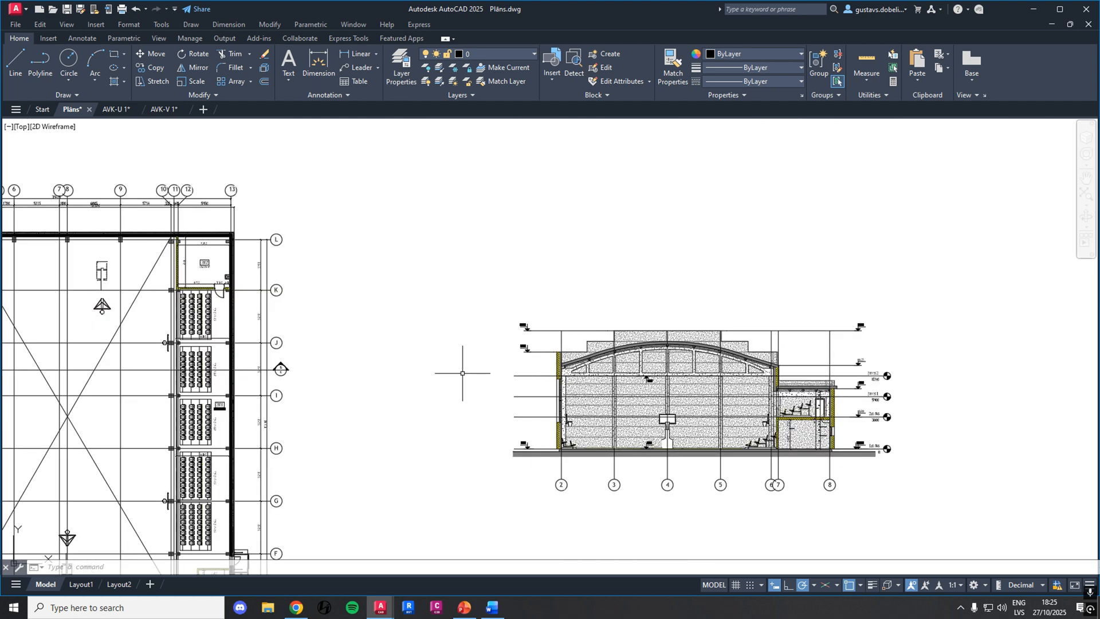
pyautogui.moveTo(466, 372); pyautogui.dragTo(607, 338, button='middle')
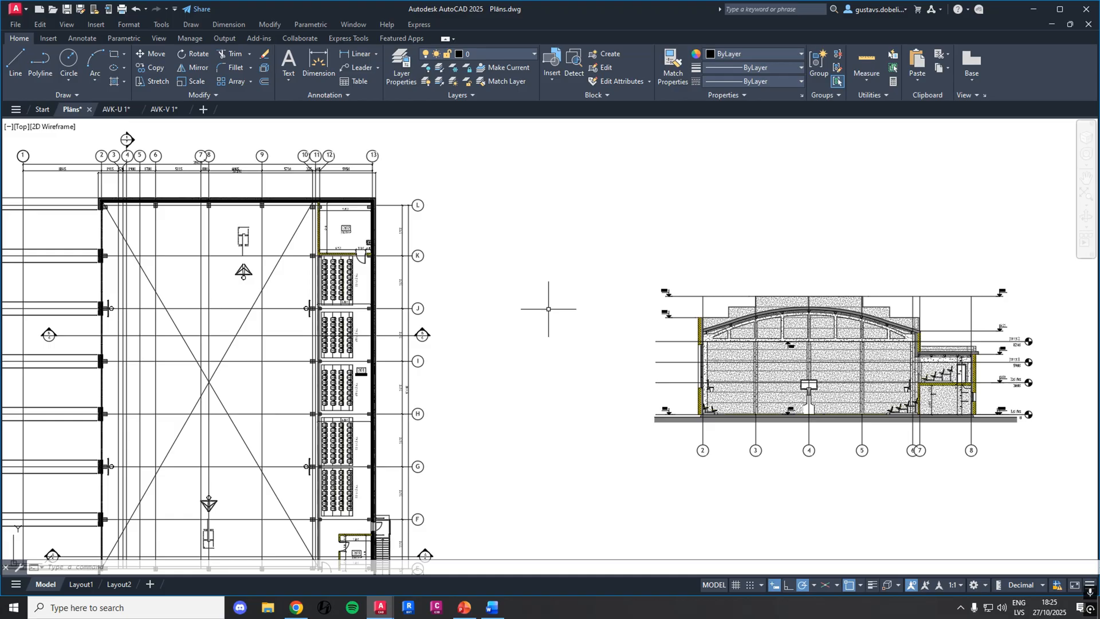
pyautogui.scroll(-4, 548, 308)
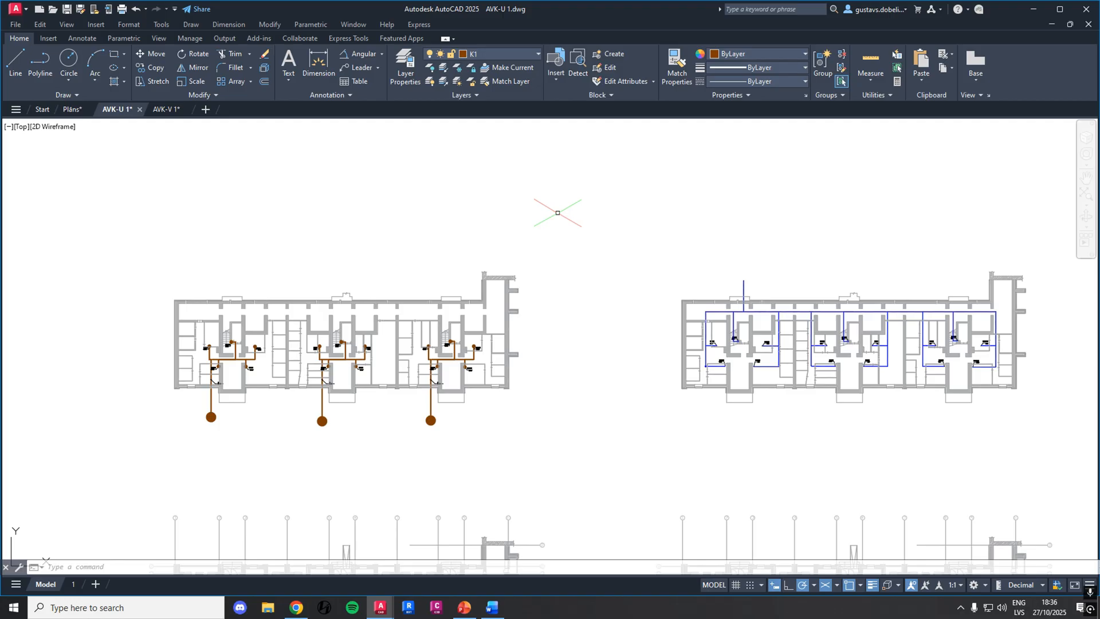
# Examine the brown sewer pipes and the blue water supply pipes on the two basement plans in the AVK-U 1 drawing
pyautogui.moveTo(620, 233); pyautogui.dragTo(589, 238, button='middle')
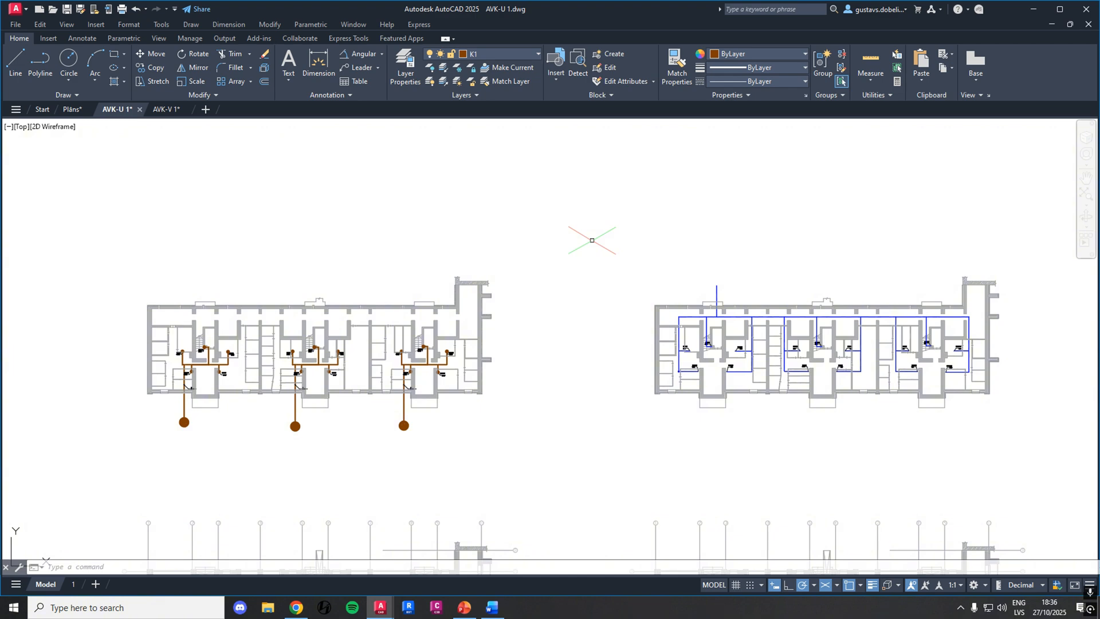
pyautogui.scroll(5, 401, 401)
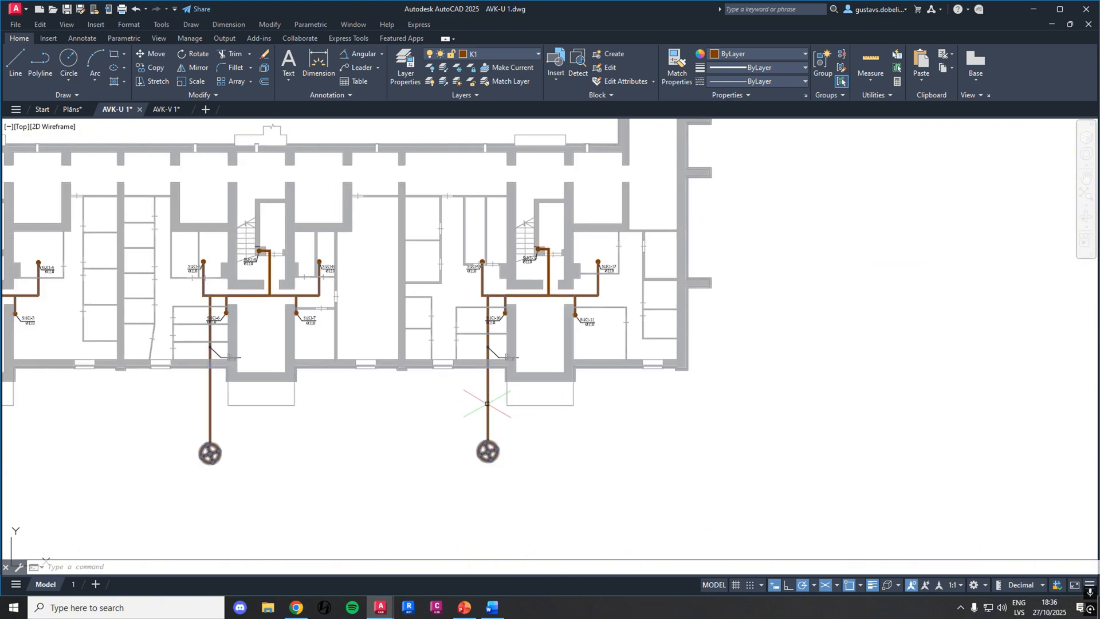
pyautogui.scroll(-5, 486, 403)
pyautogui.moveTo(825, 323); pyautogui.dragTo(591, 323, button='middle')
pyautogui.scroll(5, 592, 322)
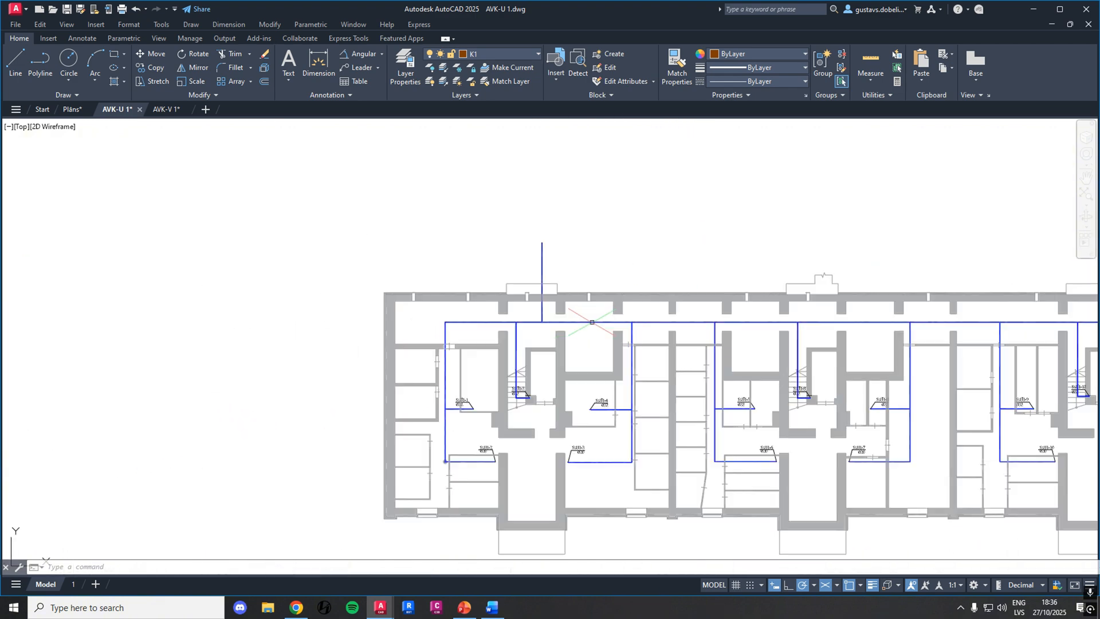
pyautogui.scroll(-5, 592, 322)
pyautogui.moveTo(437, 385); pyautogui.dragTo(600, 378, button='middle')
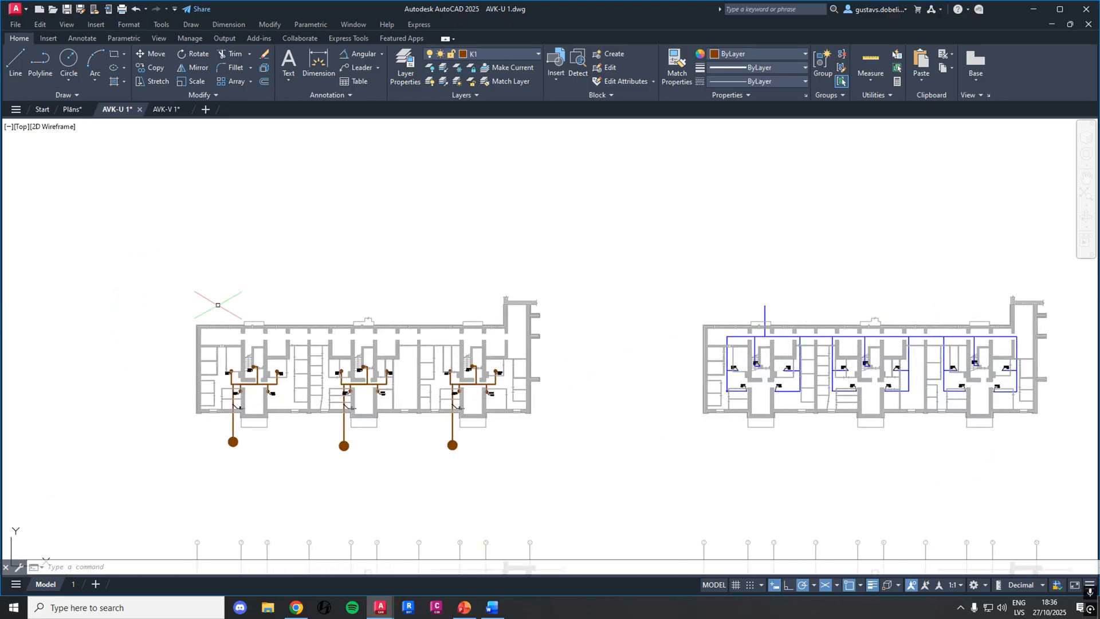
# Examine the labelled sewer risers, such as St.K1-3, and their connecting pipes on the basement plan
pyautogui.moveTo(206, 355); pyautogui.dragTo(304, 334, button='middle')
pyautogui.moveTo(482, 285); pyautogui.dragTo(430, 298, button='middle')
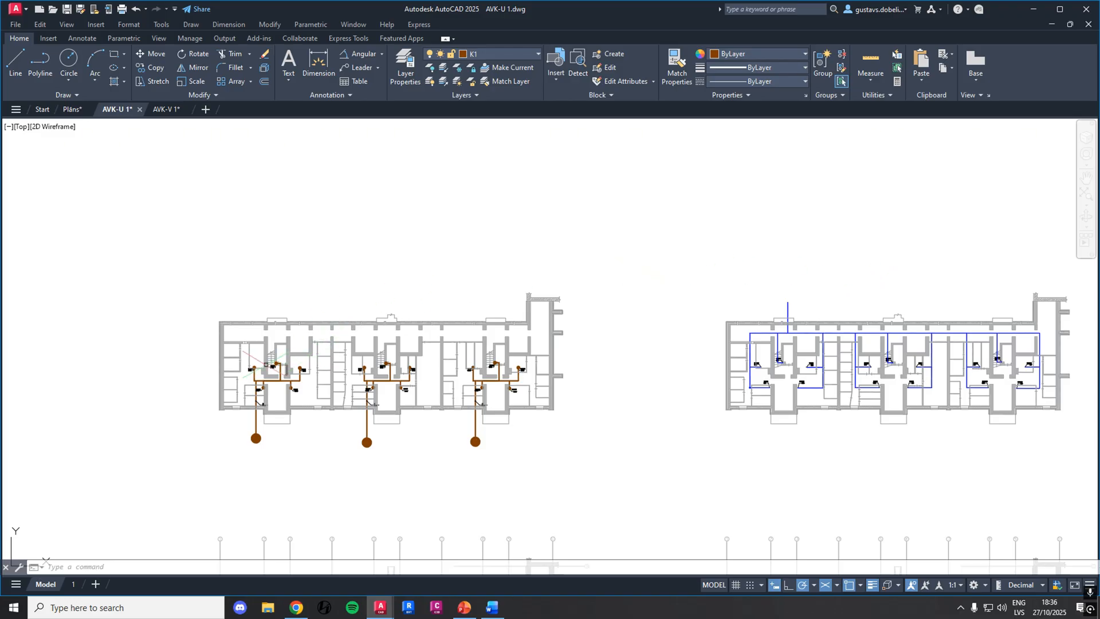
pyautogui.scroll(10, 274, 361)
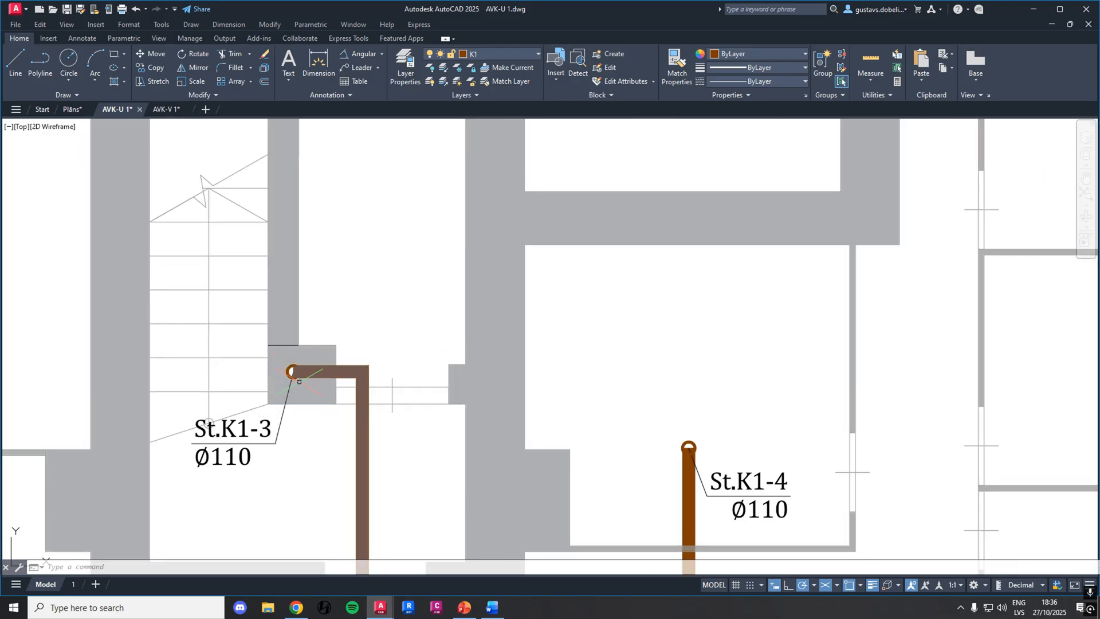
pyautogui.scroll(-4, 243, 432)
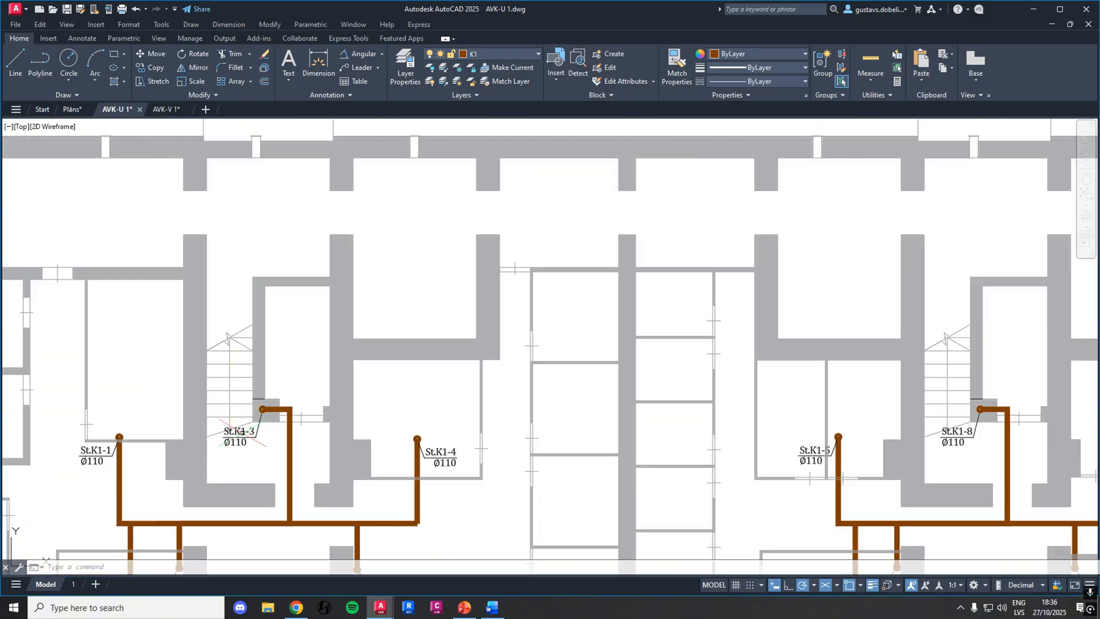
pyautogui.scroll(-6, 241, 434)
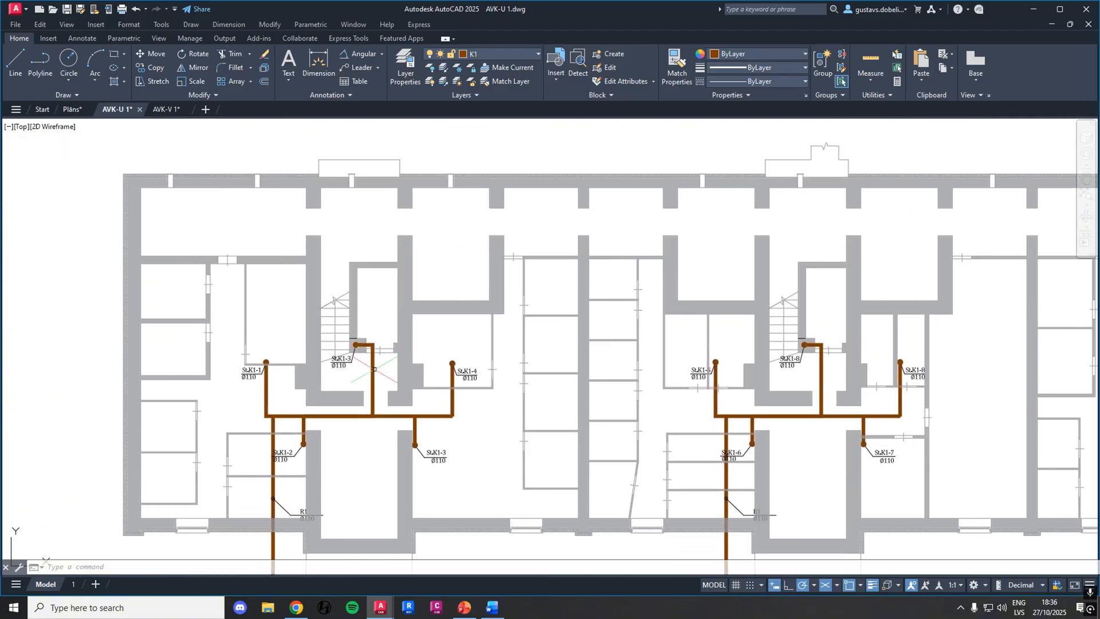
pyautogui.scroll(-4, 325, 418)
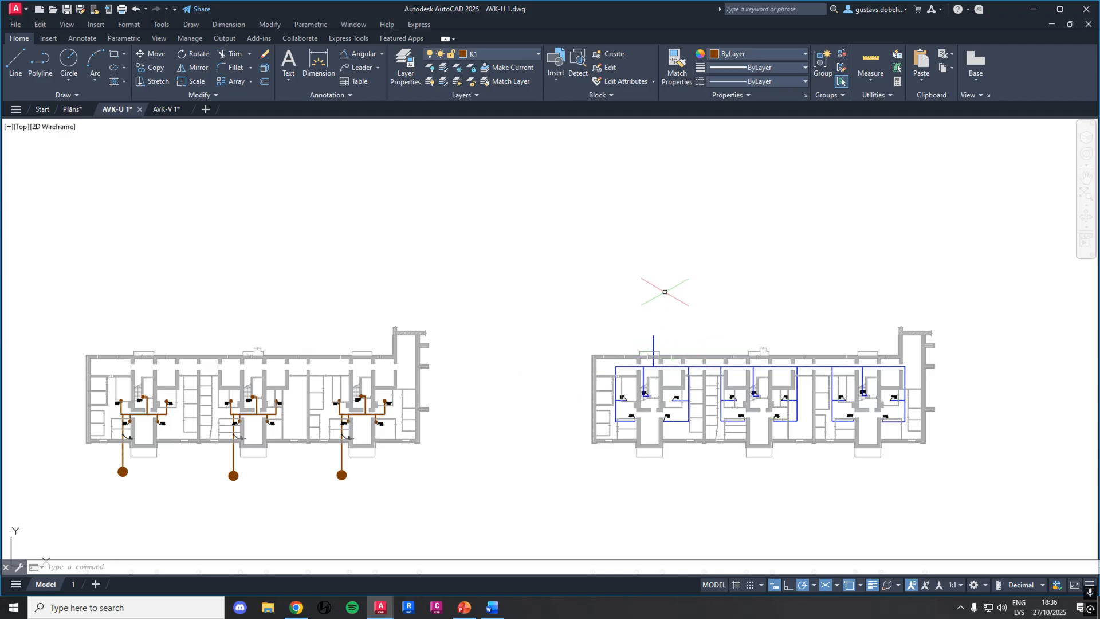
# Examine the sewer riser positions in the bathrooms on the floor plan directly below the basement sewer plan
pyautogui.moveTo(521, 414); pyautogui.dragTo(545, 264, button='middle')
pyautogui.scroll(-2, 536, 274)
pyautogui.moveTo(525, 366); pyautogui.dragTo(628, 297, button='middle')
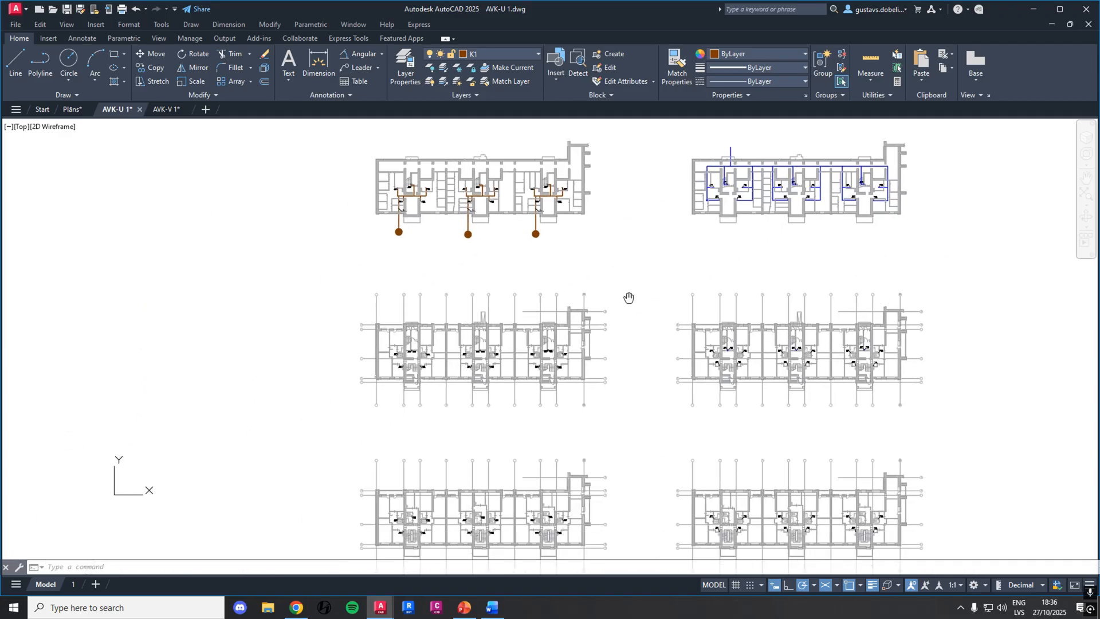
pyautogui.scroll(2, 498, 356)
pyautogui.scroll(10, 491, 351)
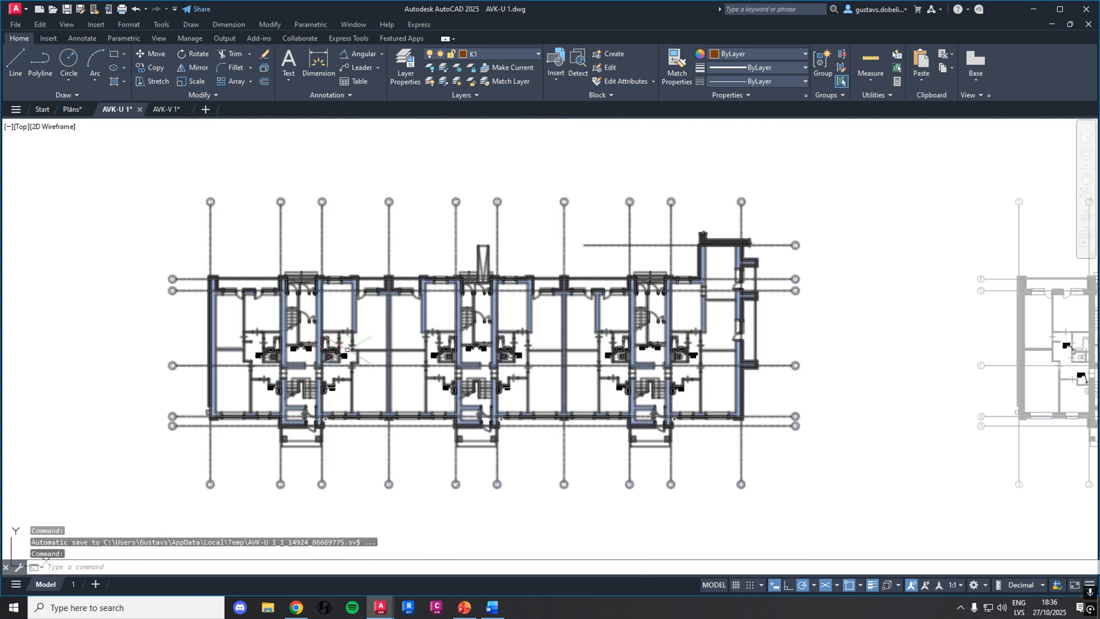
pyautogui.scroll(-10, 281, 331)
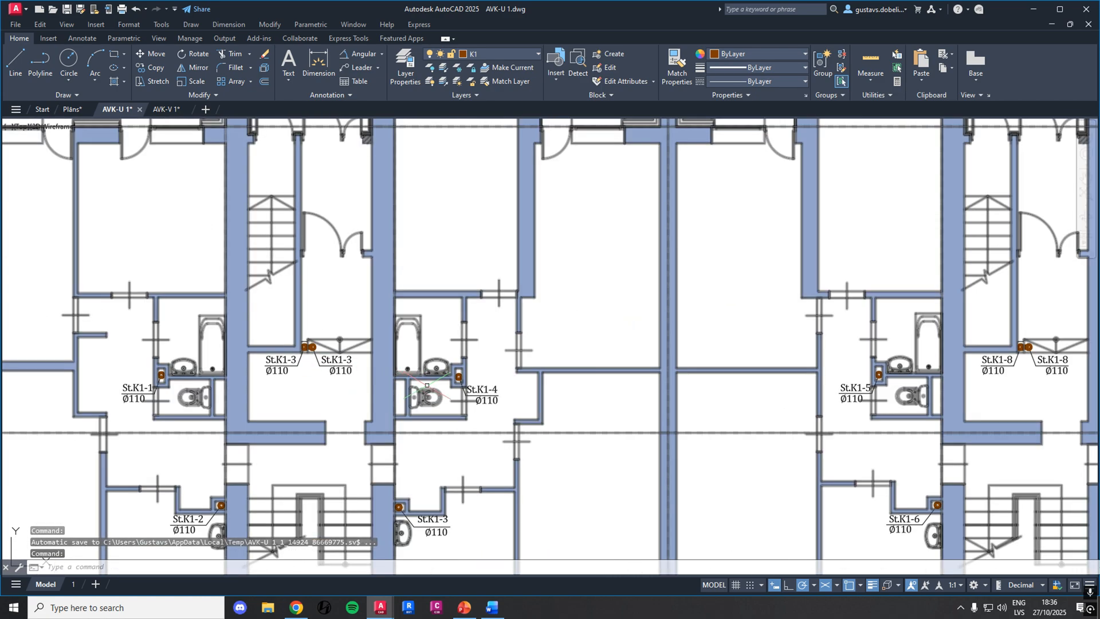
pyautogui.scroll(1, 467, 376)
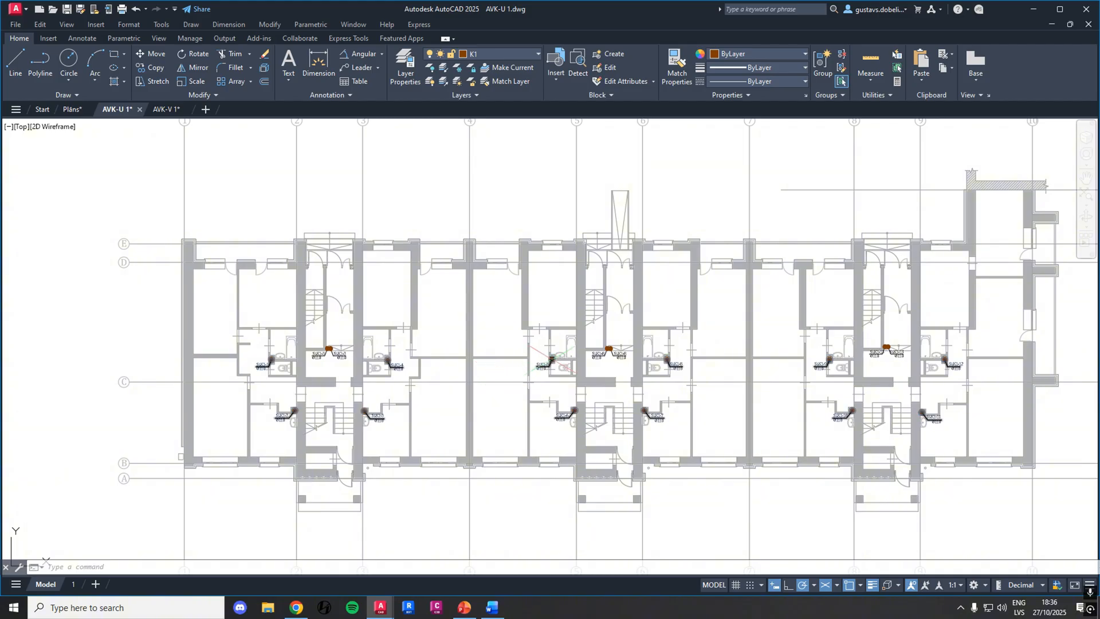
pyautogui.scroll(-6, 623, 374)
# Examine the water supply risers on the matching floor plan alongside the sewer floor plan
pyautogui.moveTo(663, 378); pyautogui.dragTo(425, 338, button='middle')
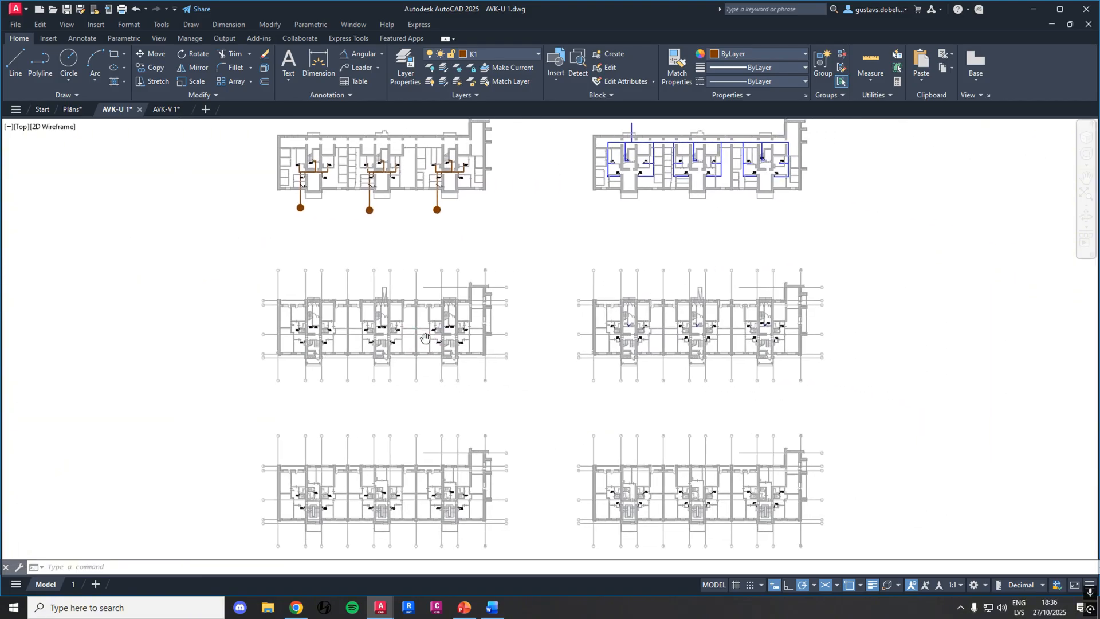
pyautogui.scroll(6, 580, 334)
pyautogui.moveTo(101, 323); pyautogui.dragTo(267, 324, button='middle')
pyautogui.scroll(3, 267, 324)
pyautogui.scroll(-5, 541, 336)
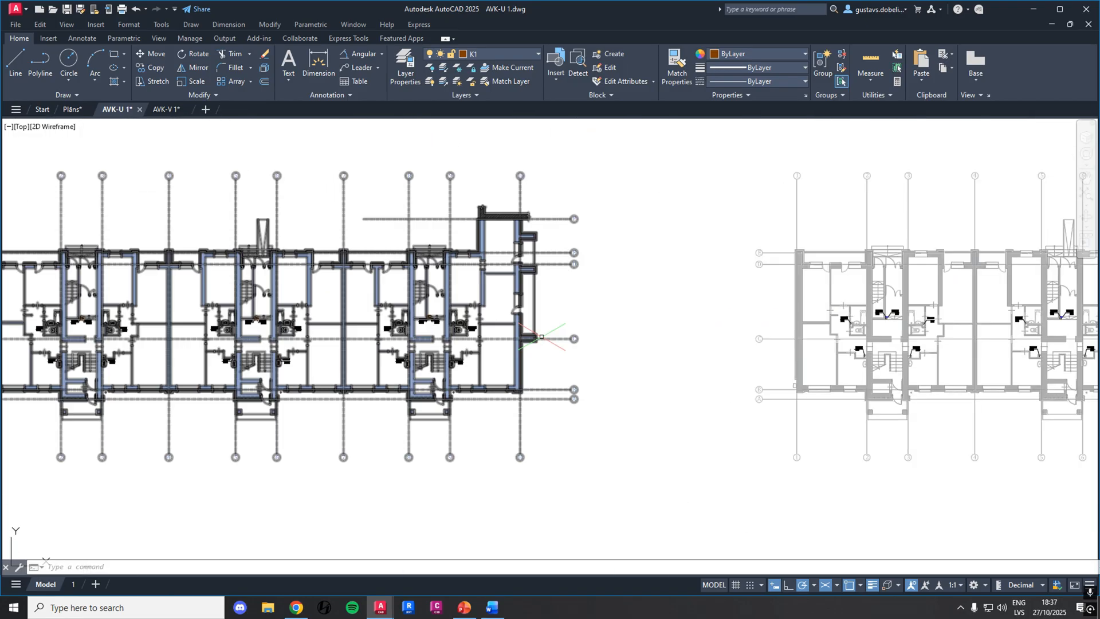
pyautogui.moveTo(874, 317); pyautogui.dragTo(622, 333, button='middle')
pyautogui.scroll(8, 622, 333)
pyautogui.scroll(-8, 622, 332)
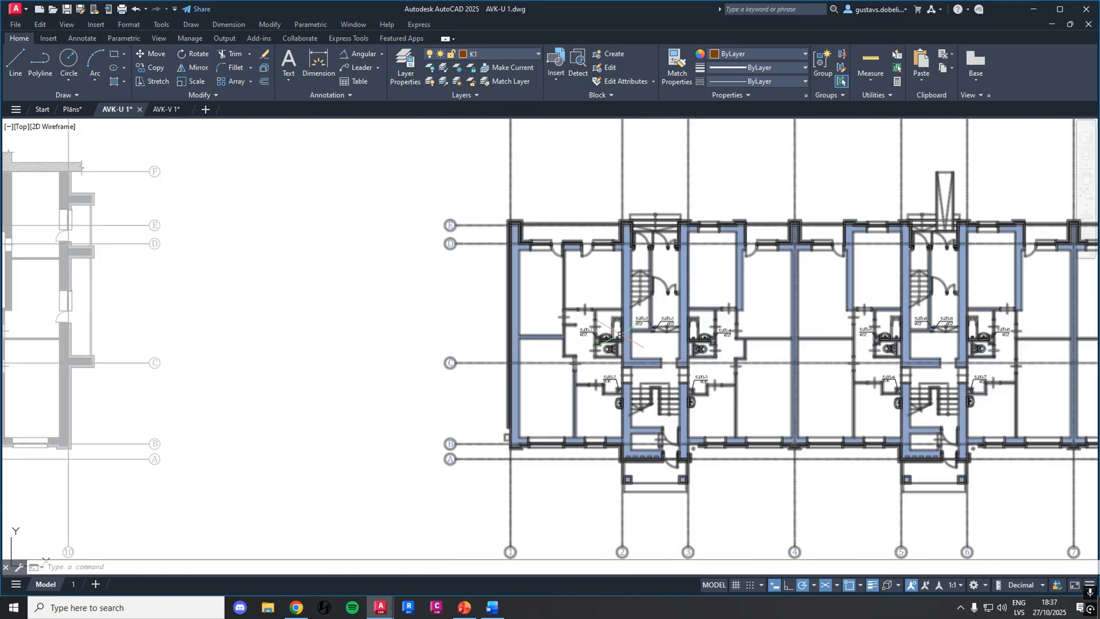
# Examine the axonometric sewer riser schemes below the plans, including their pipe diameters, floor levels and fire collar labels
pyautogui.scroll(-4, 443, 275)
pyautogui.moveTo(442, 274); pyautogui.dragTo(554, 186, button='middle')
pyautogui.moveTo(559, 368); pyautogui.dragTo(588, 225, button='middle')
pyautogui.scroll(6, 561, 466)
pyautogui.moveTo(550, 467); pyautogui.dragTo(643, 228, button='middle')
pyautogui.moveTo(589, 383); pyautogui.dragTo(690, 305, button='middle')
pyautogui.scroll(-2, 690, 305)
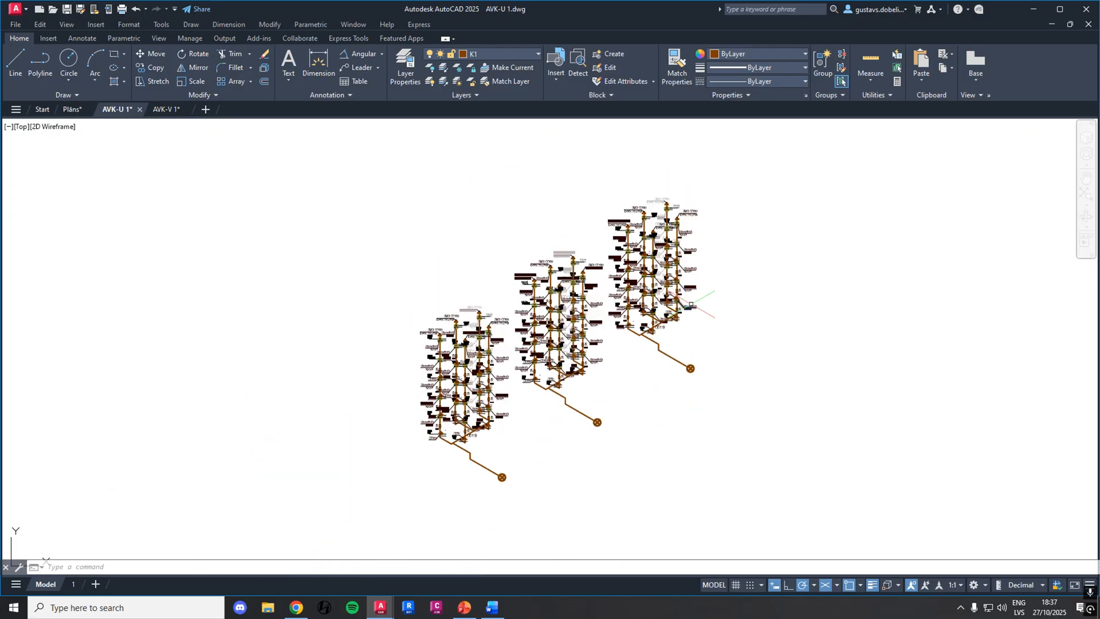
pyautogui.scroll(4, 602, 404)
pyautogui.moveTo(555, 401); pyautogui.dragTo(667, 414, button='middle')
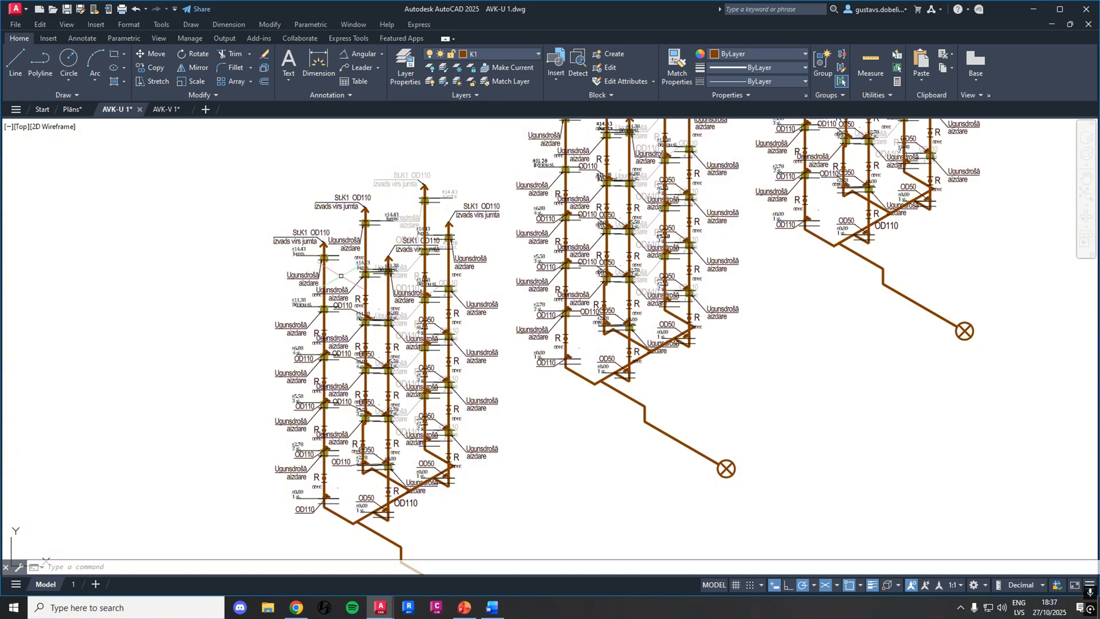
pyautogui.scroll(4, 324, 309)
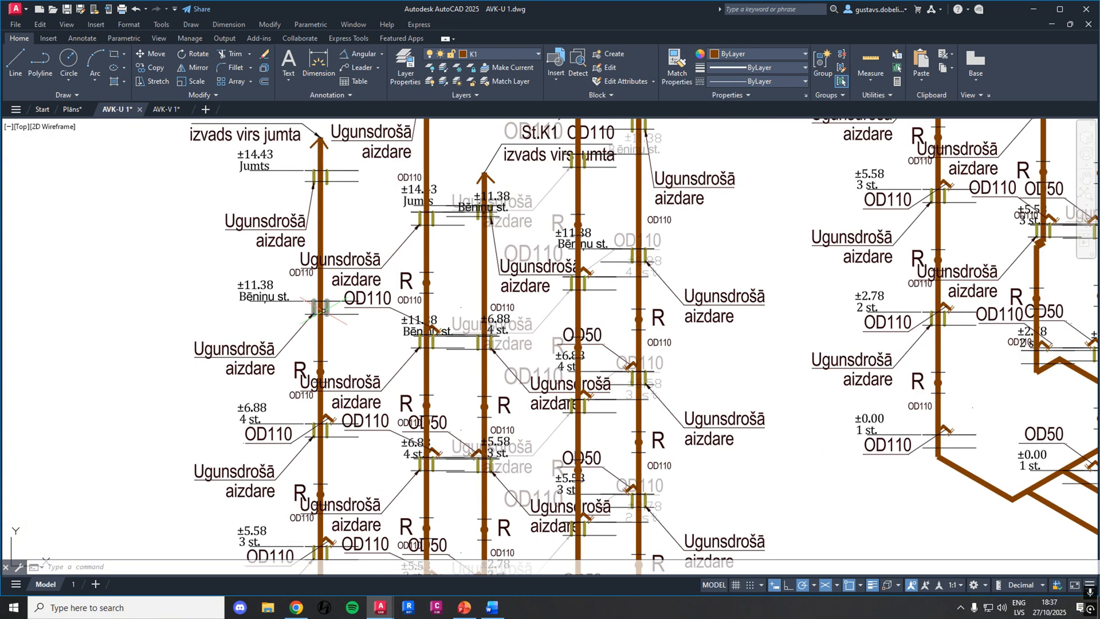
# Examine the full set of axonometric sewer riser schemes and the blue water supply riser schemes beside them
pyautogui.scroll(-2, 325, 312)
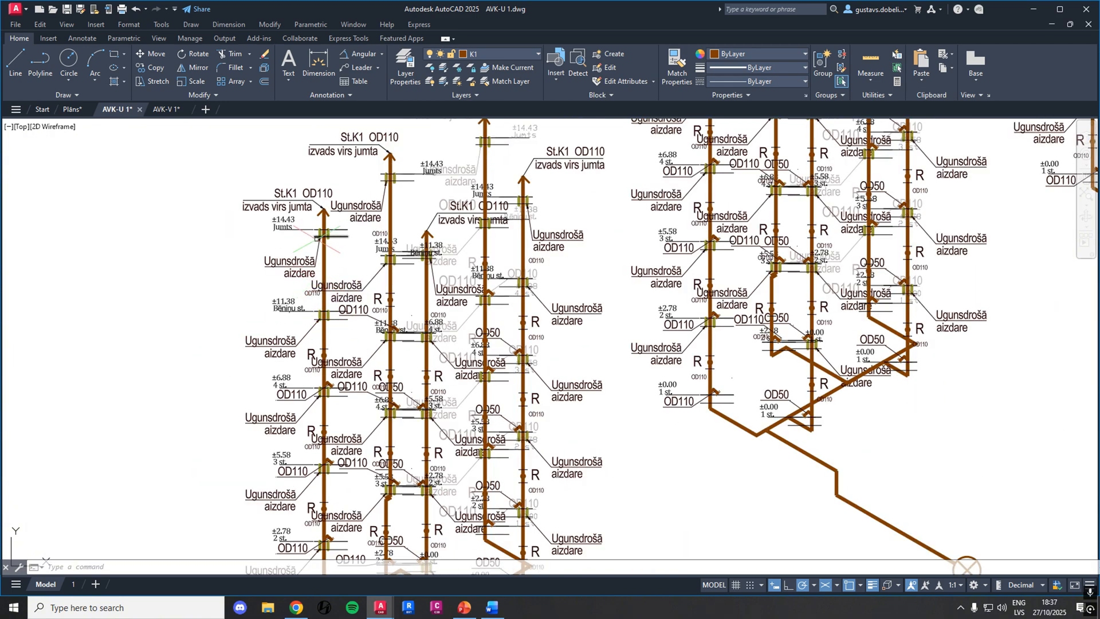
pyautogui.scroll(-5, 324, 428)
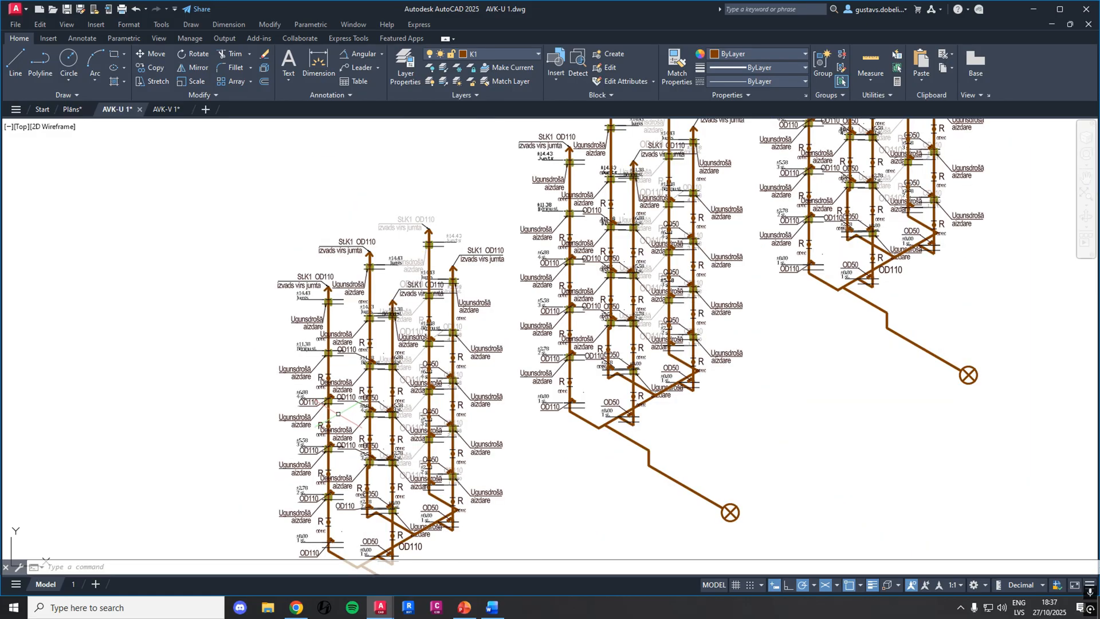
pyautogui.moveTo(650, 270); pyautogui.dragTo(571, 333, button='middle')
pyautogui.scroll(-7, 594, 333)
pyautogui.moveTo(634, 254); pyautogui.dragTo(551, 325, button='middle')
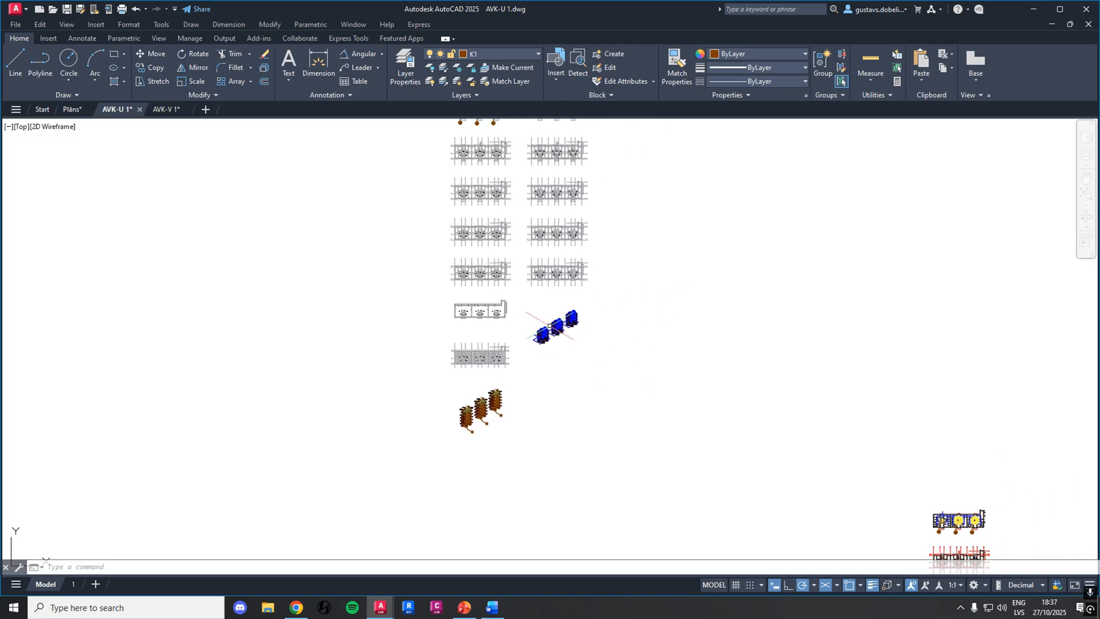
pyautogui.scroll(8, 551, 326)
pyautogui.scroll(2, 578, 358)
pyautogui.scroll(-2, 574, 359)
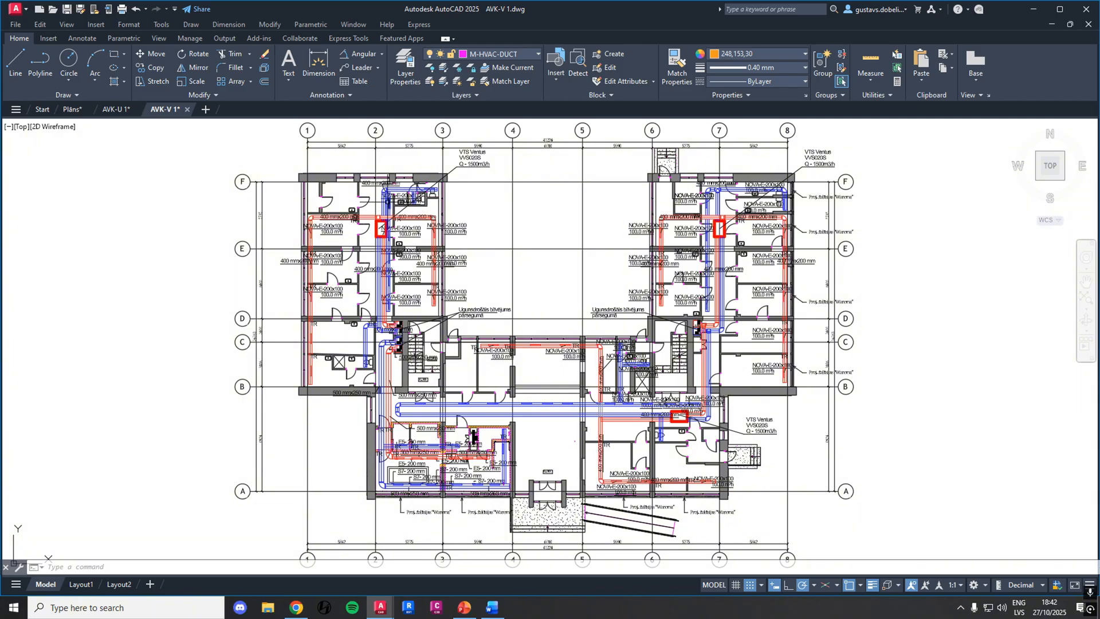
# Examine the ventilation units, duct runs, size labels and the shafts beside the stairwell on the AVK-V 1 floor plan
pyautogui.scroll(6, 390, 166)
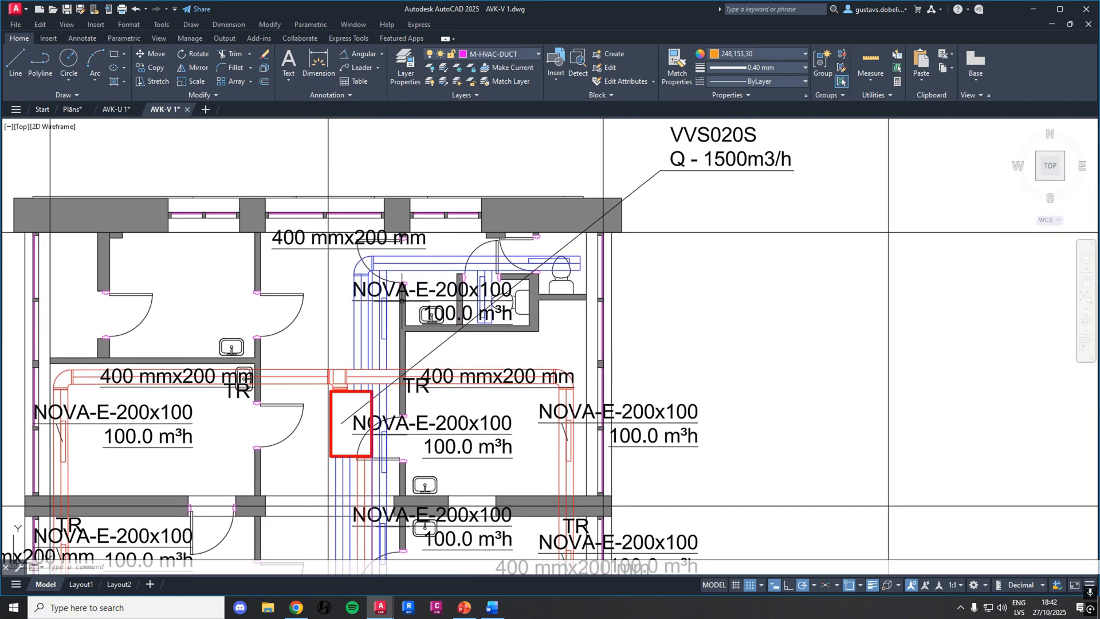
pyautogui.scroll(-4, 378, 268)
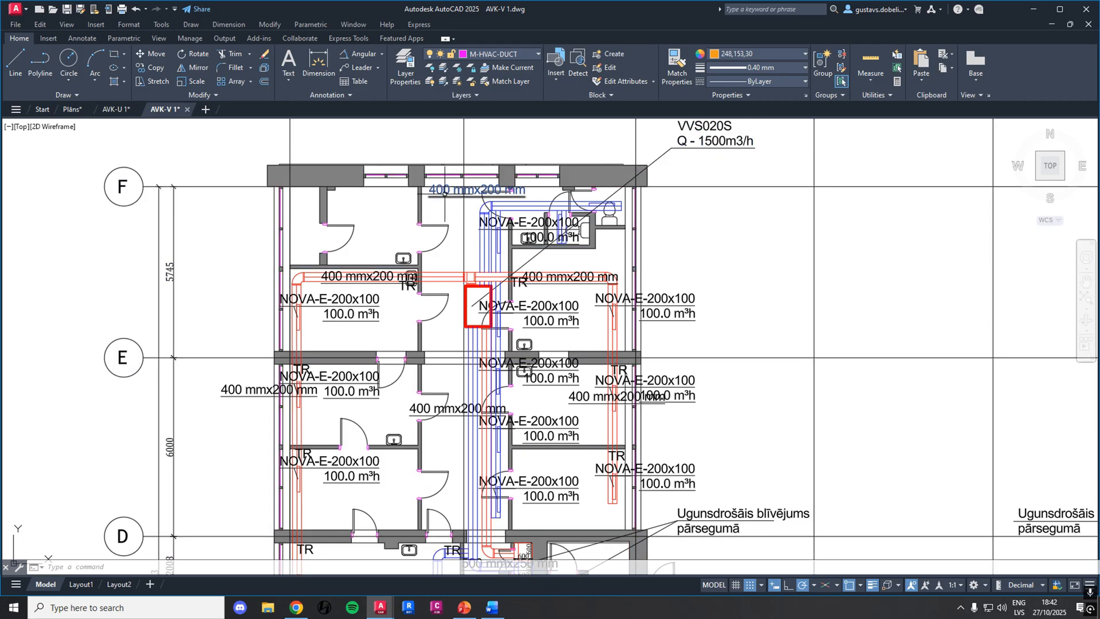
pyautogui.scroll(-2, 471, 204)
pyautogui.moveTo(570, 333); pyautogui.dragTo(572, 243, button='middle')
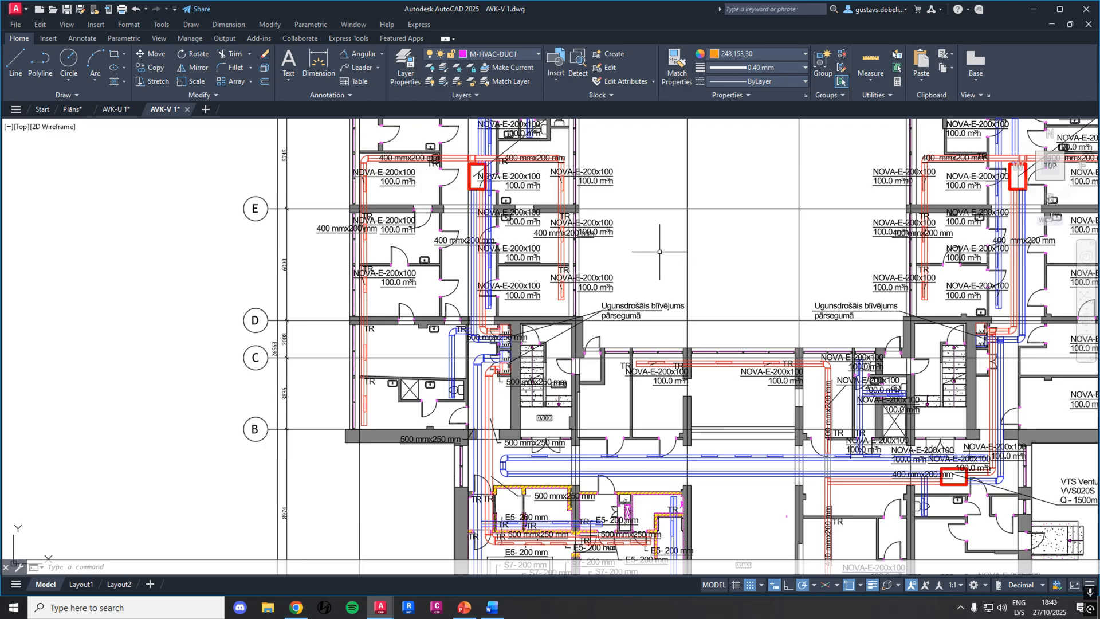
pyautogui.moveTo(651, 257); pyautogui.dragTo(653, 364, button='middle')
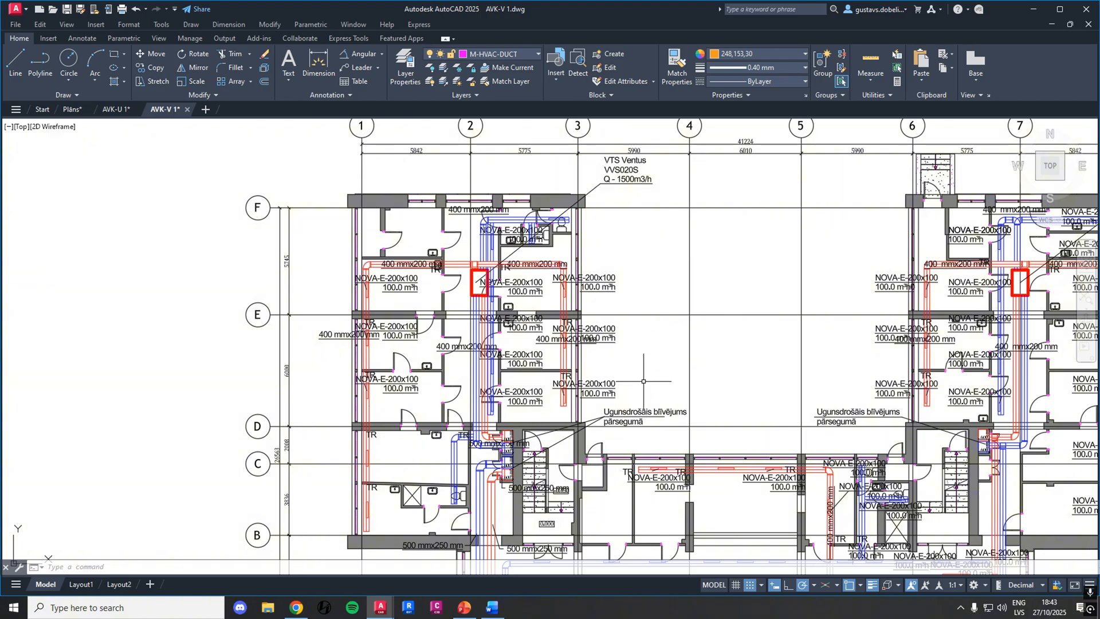
pyautogui.moveTo(643, 381); pyautogui.dragTo(668, 254, button='middle')
pyautogui.scroll(6, 577, 319)
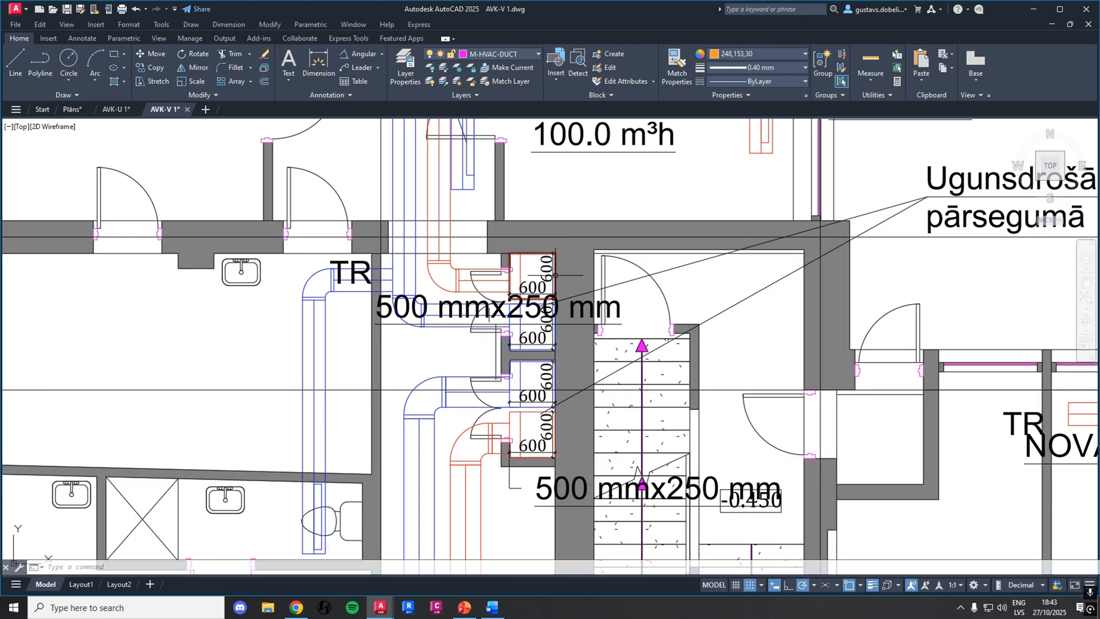
pyautogui.scroll(-10, 555, 275)
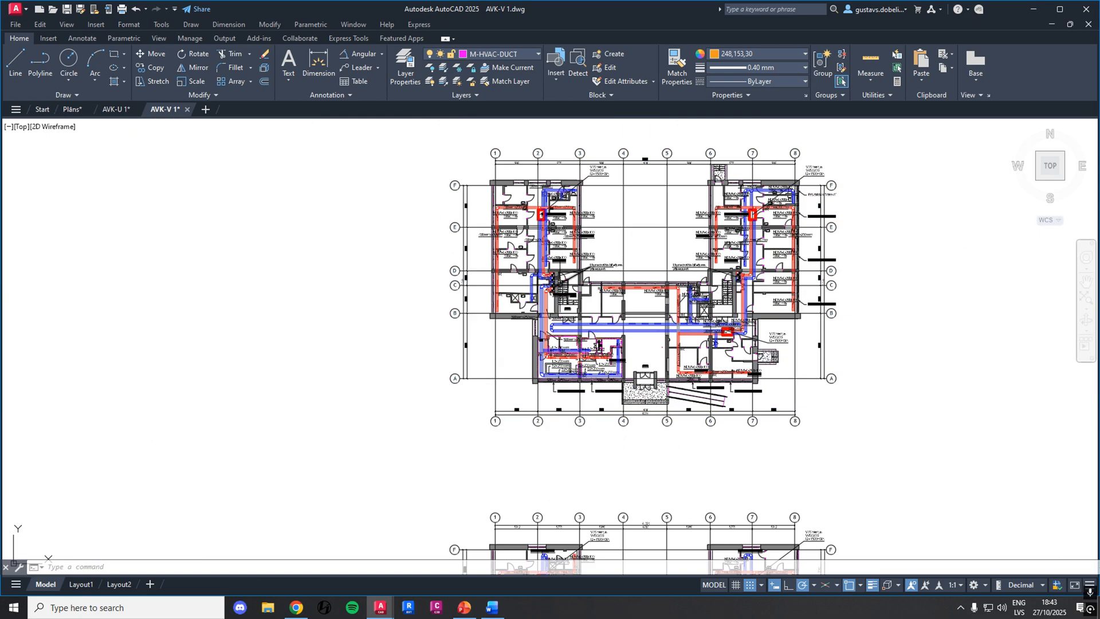
# Examine the ventilation outlets, Neptun V-HP025 unit and rooftop duct sizes on the roof plan
pyautogui.scroll(-4, 558, 289)
pyautogui.moveTo(564, 401)
pyautogui.mouseDown(button='middle')
pyautogui.moveTo(550, 125)
pyautogui.moveTo(602, 289)
pyautogui.mouseUp(button='middle')
pyautogui.scroll(6, 557, 372)
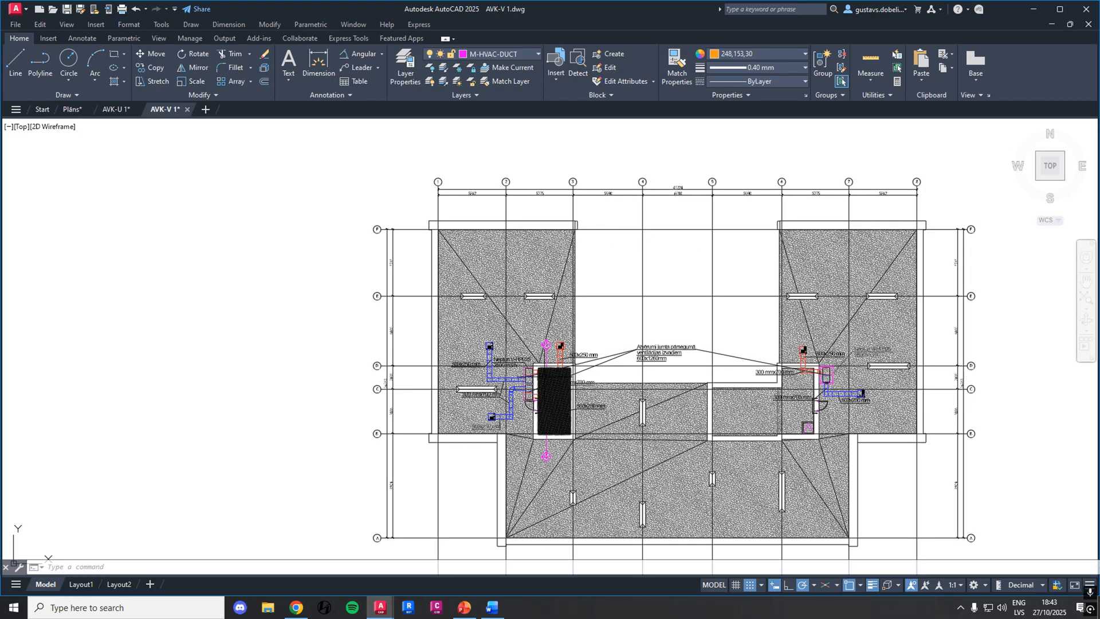
pyautogui.scroll(4, 544, 375)
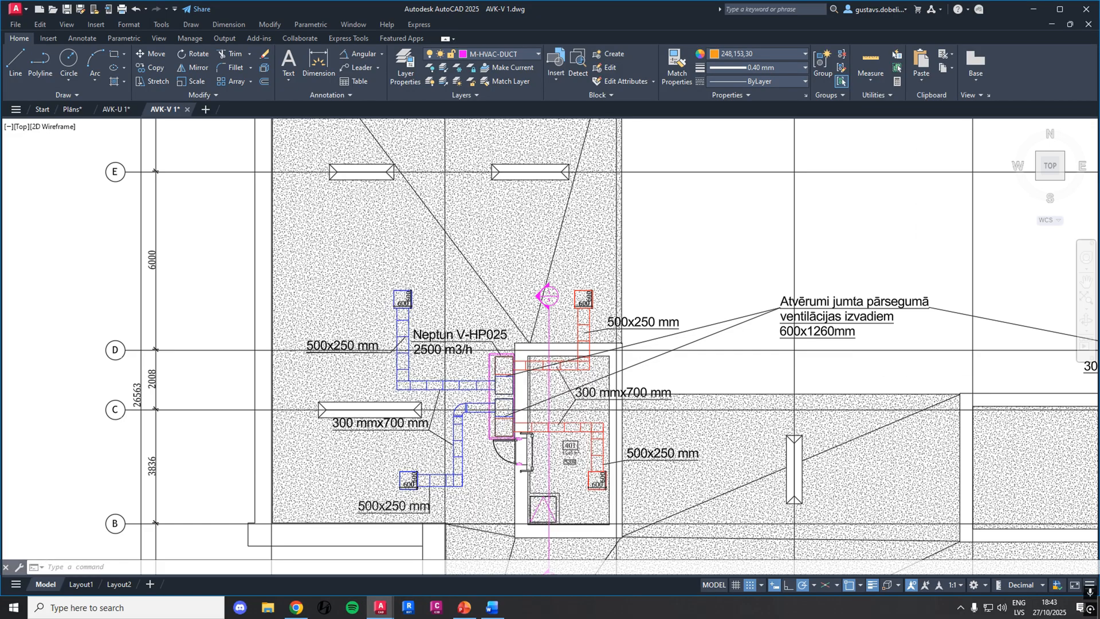
pyautogui.scroll(-4, 679, 306)
# Examine the labelled axonometric ventilation scheme floor by floor, including its units, duct sizes and vertical shafts
pyautogui.moveTo(787, 255); pyautogui.dragTo(532, 334, button='middle')
pyautogui.scroll(-6, 531, 333)
pyautogui.moveTo(802, 231)
pyautogui.mouseDown(button='middle')
pyautogui.moveTo(543, 414)
pyautogui.moveTo(574, 358)
pyautogui.mouseUp(button='middle')
pyautogui.moveTo(658, 357); pyautogui.dragTo(522, 360, button='middle')
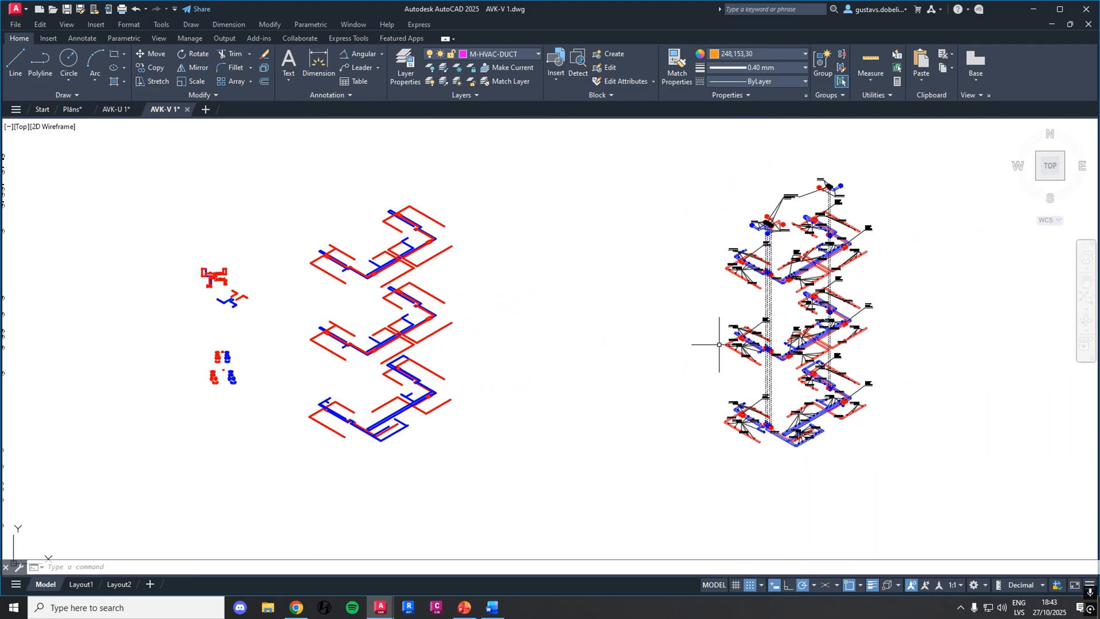
pyautogui.scroll(4, 825, 306)
pyautogui.moveTo(922, 252); pyautogui.dragTo(870, 343, button='middle')
pyautogui.moveTo(870, 317)
pyautogui.mouseDown(button='middle')
pyautogui.moveTo(850, 409)
pyautogui.moveTo(853, 394)
pyautogui.mouseUp(button='middle')
pyautogui.scroll(2, 689, 363)
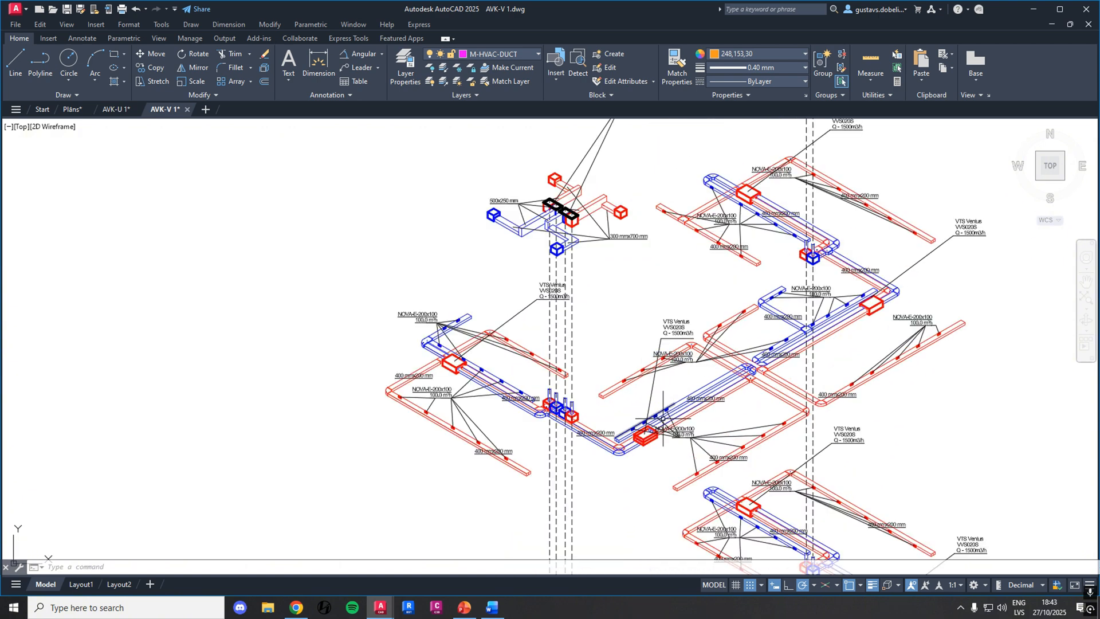
pyautogui.moveTo(666, 413); pyautogui.dragTo(692, 197, button='middle')
pyautogui.moveTo(710, 417); pyautogui.dragTo(631, 181, button='middle')
pyautogui.scroll(-5, 561, 310)
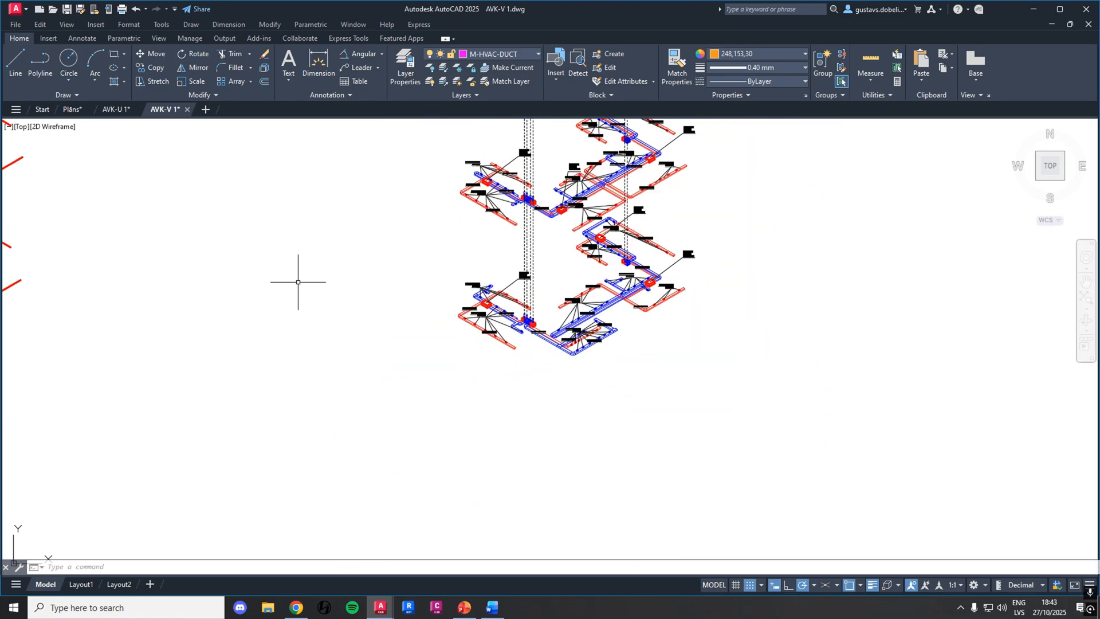
# Examine the single-line axonometric duct scheme of the lowest floor by selecting its lines, and clear the selection
pyautogui.moveTo(299, 277); pyautogui.dragTo(728, 308, button='middle')
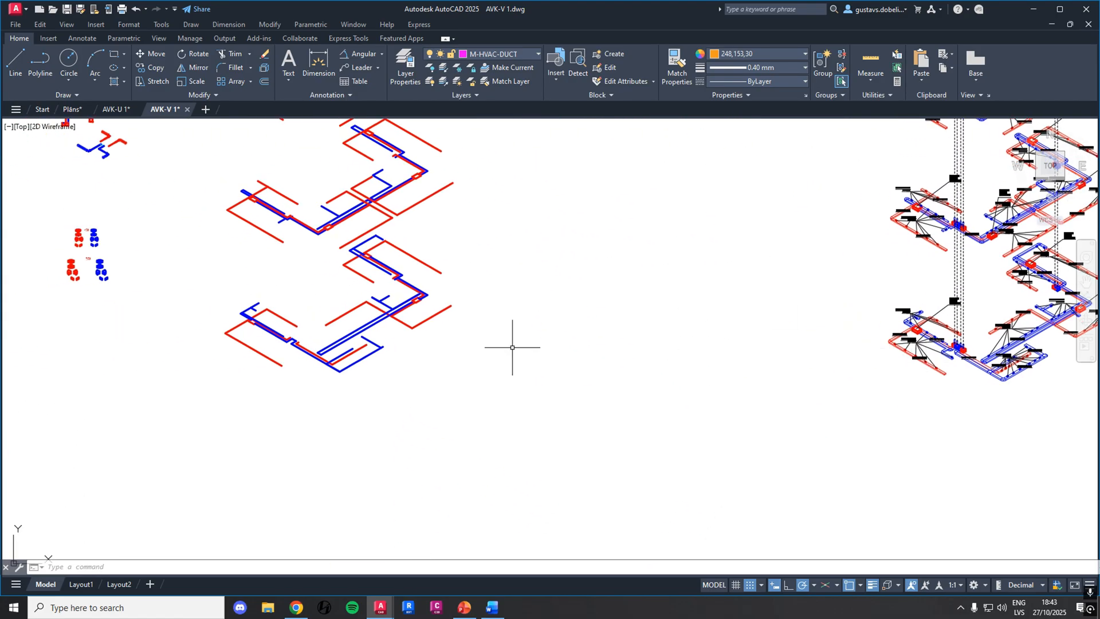
pyautogui.scroll(5, 457, 353)
pyautogui.moveTo(457, 353)
pyautogui.mouseDown(button='middle')
pyautogui.moveTo(365, 363)
pyautogui.moveTo(557, 346)
pyautogui.mouseUp(button='middle')
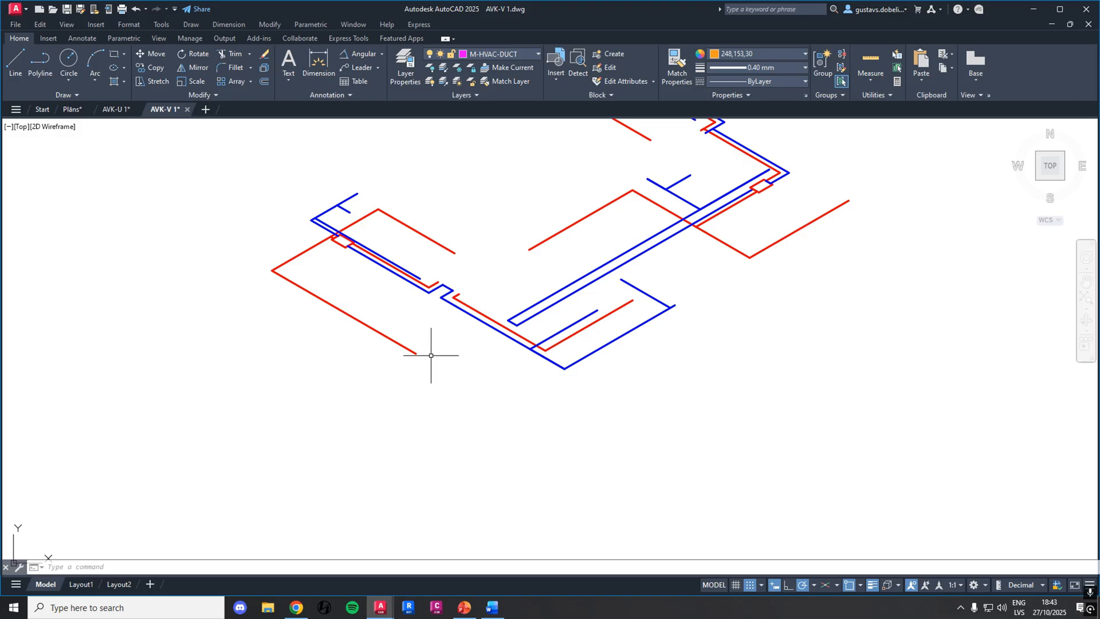
pyautogui.click(375, 332)
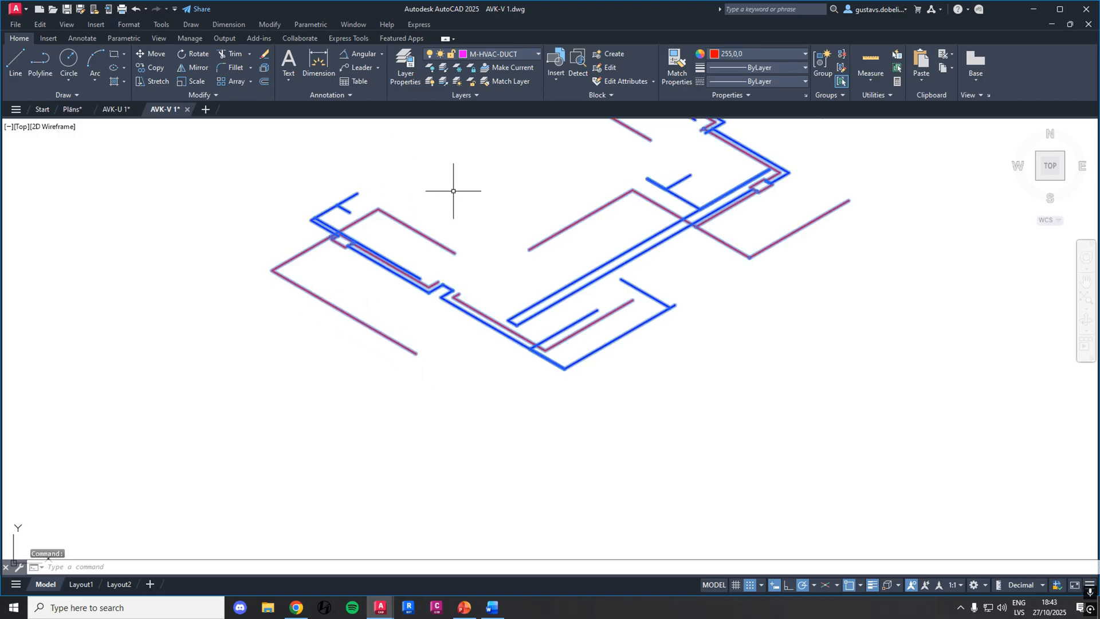
pyautogui.press('Delete')
pyautogui.press('Escape')
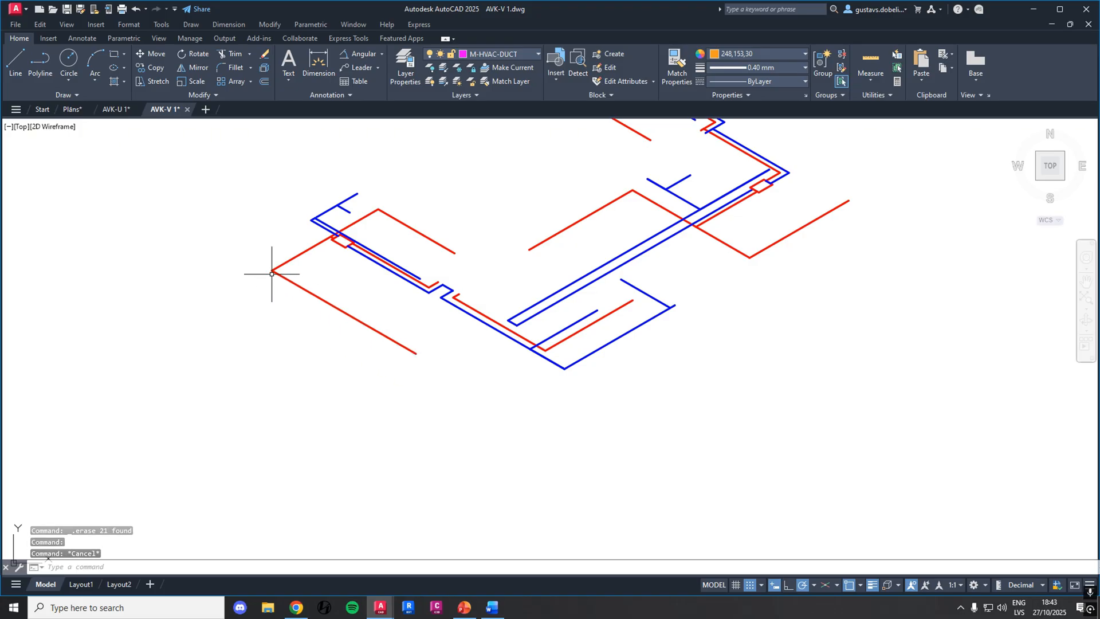
# Copy the blue downward-curving elbow from the 500 fitting set to just below the lowest floor scheme's bottom blue duct corner
pyautogui.moveTo(393, 216); pyautogui.dragTo(590, 363, button='middle')
pyautogui.moveTo(199, 215); pyautogui.dragTo(486, 307, button='middle')
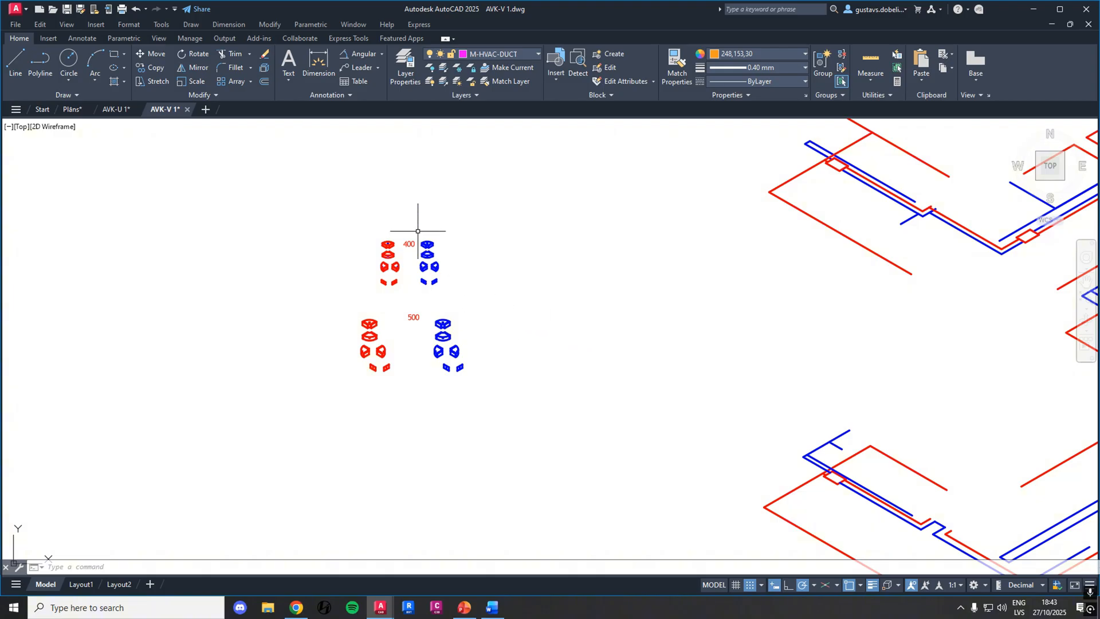
pyautogui.scroll(5, 417, 231)
pyautogui.scroll(-4, 368, 285)
pyautogui.moveTo(468, 429); pyautogui.dragTo(514, 320, button='middle')
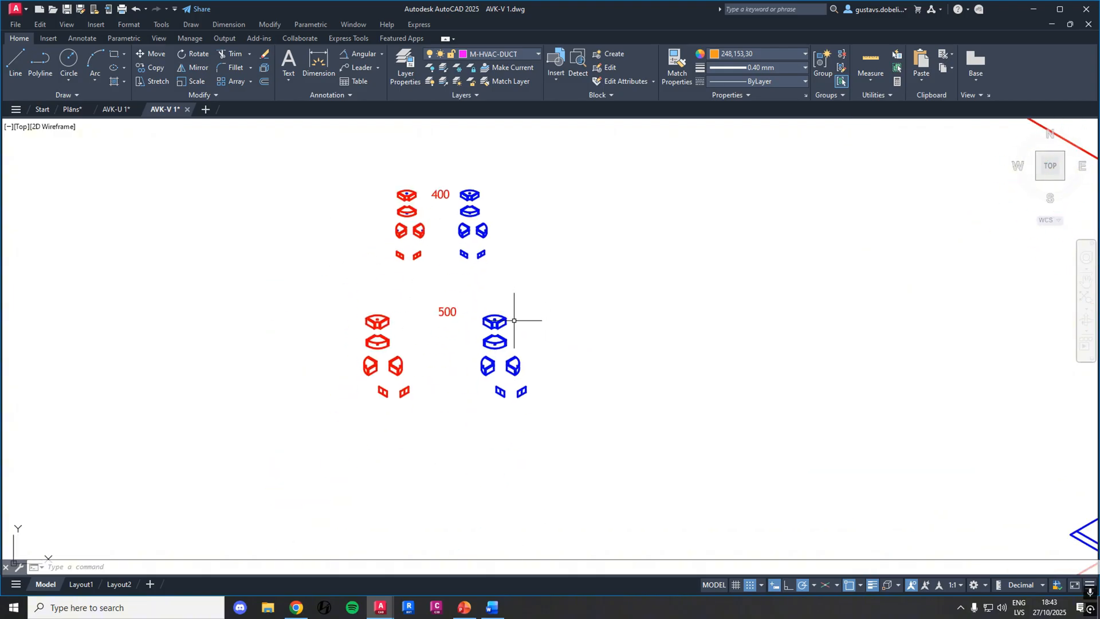
pyautogui.scroll(5, 512, 332)
pyautogui.click(512, 435)
pyautogui.click(319, 351)
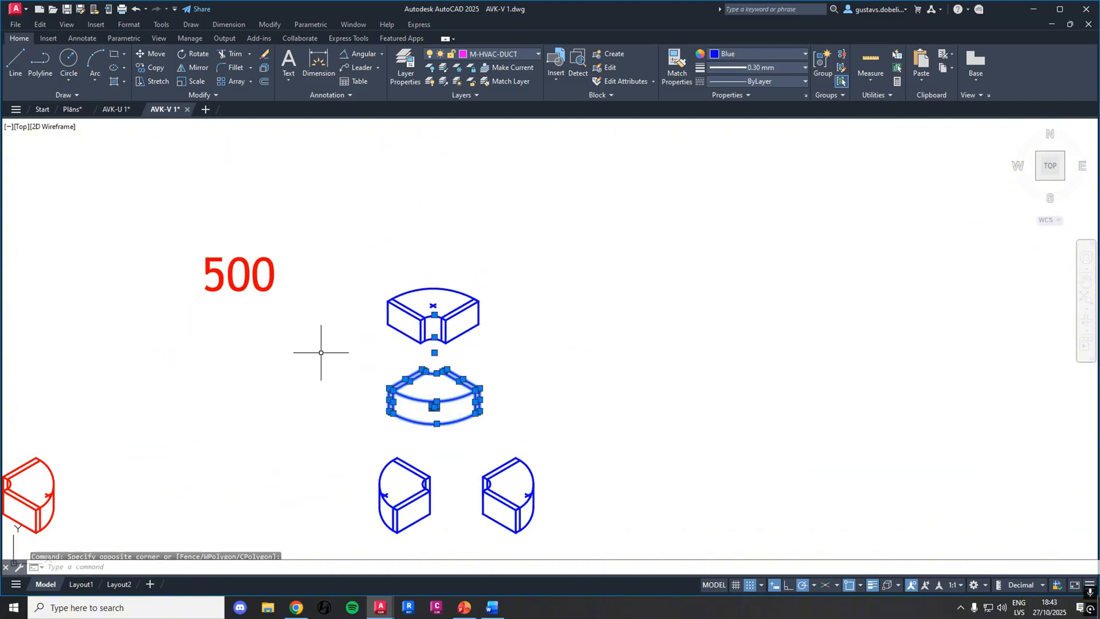
pyautogui.click(150, 67)
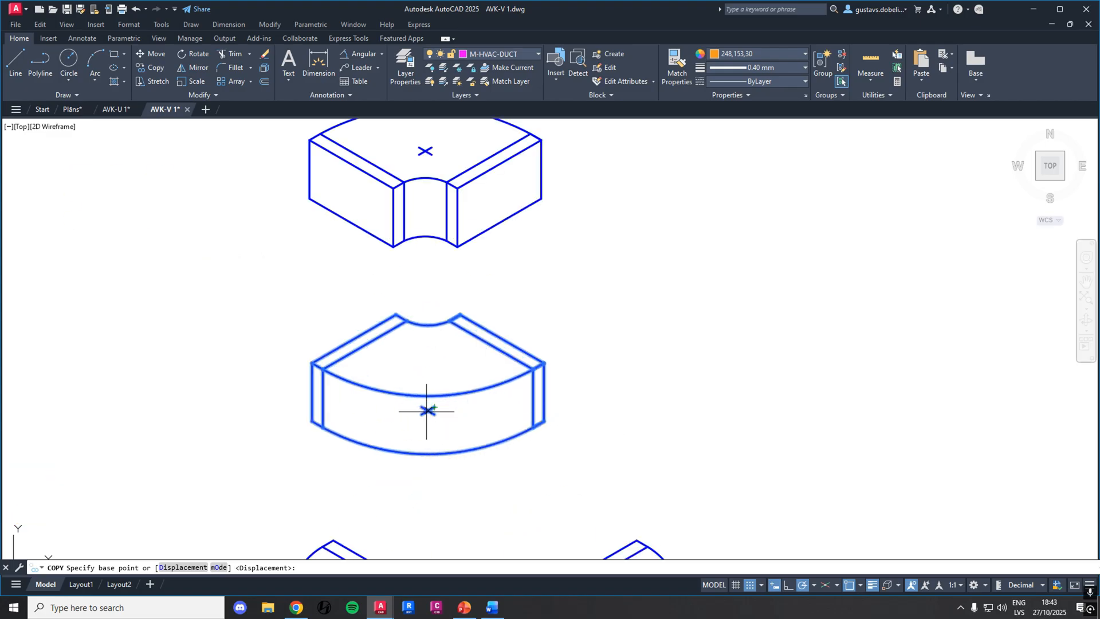
pyautogui.click(428, 409)
pyautogui.scroll(-6, 744, 447)
pyautogui.scroll(10, 590, 344)
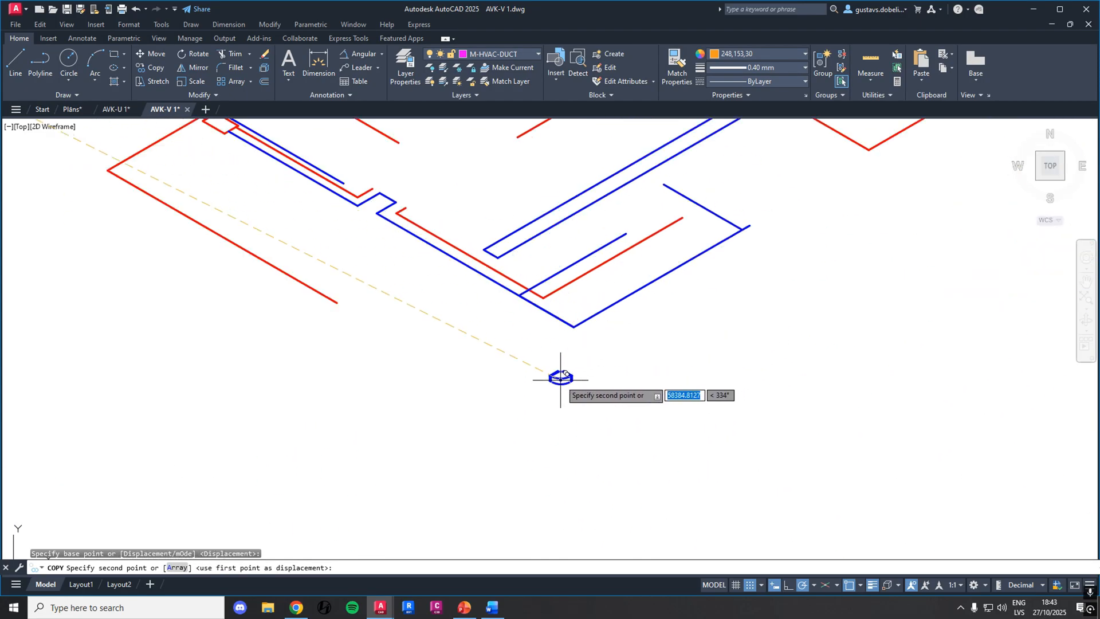
pyautogui.press('Escape')
# Copy the blue elbow by its centre mark onto the bottom corner of the lowest floor's blue duct line
pyautogui.click(633, 370)
pyautogui.click(241, 140)
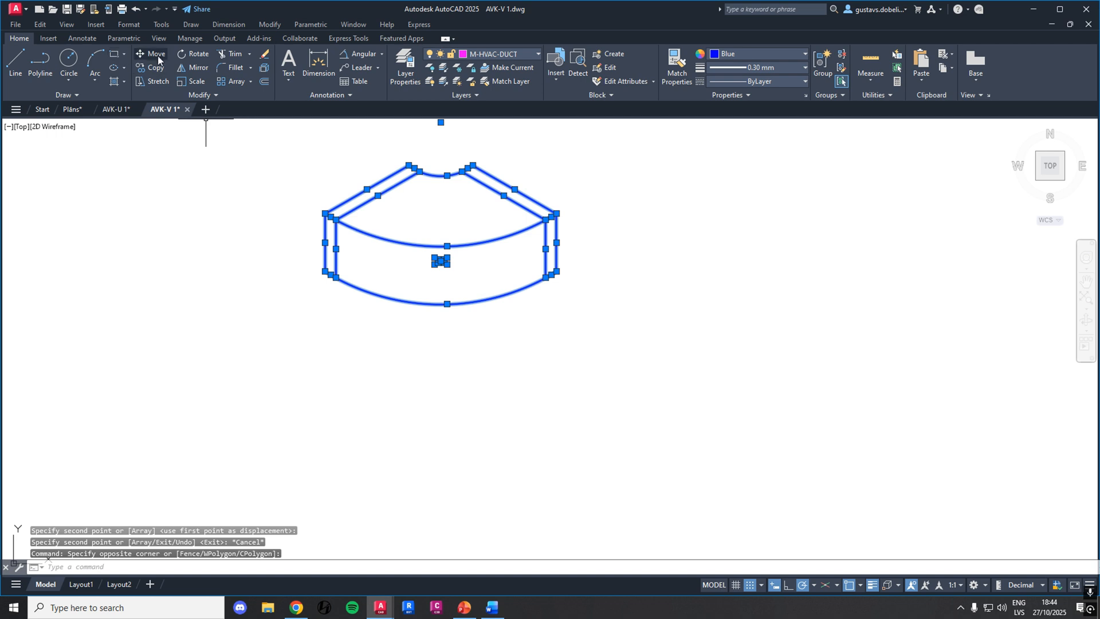
pyautogui.press('Escape')
pyautogui.click(613, 324)
pyautogui.click(241, 140)
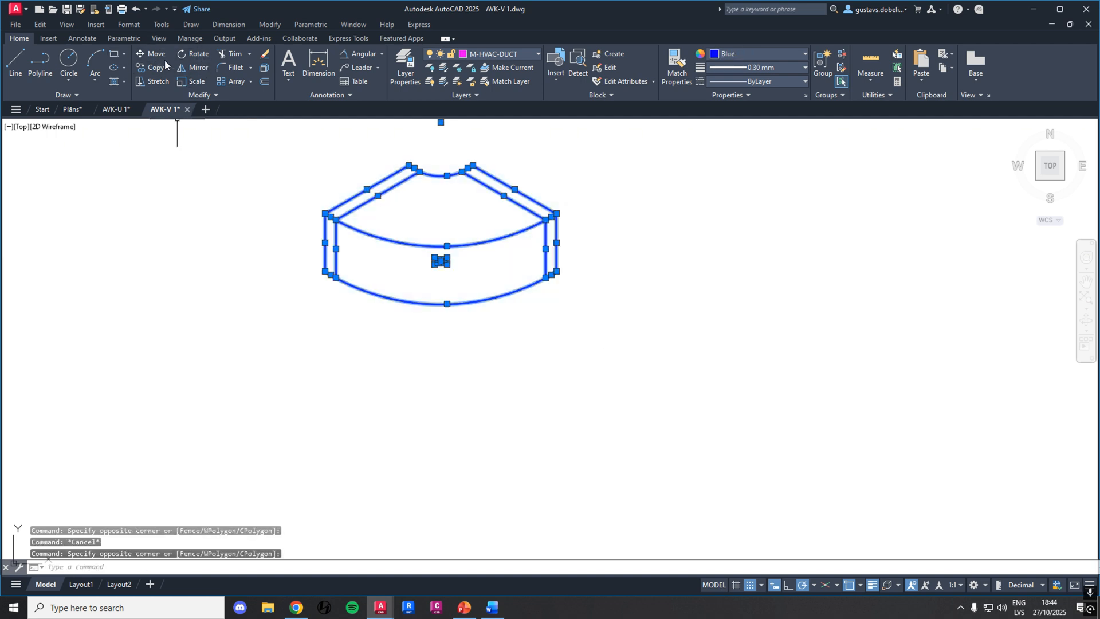
pyautogui.click(165, 65)
pyautogui.click(440, 261)
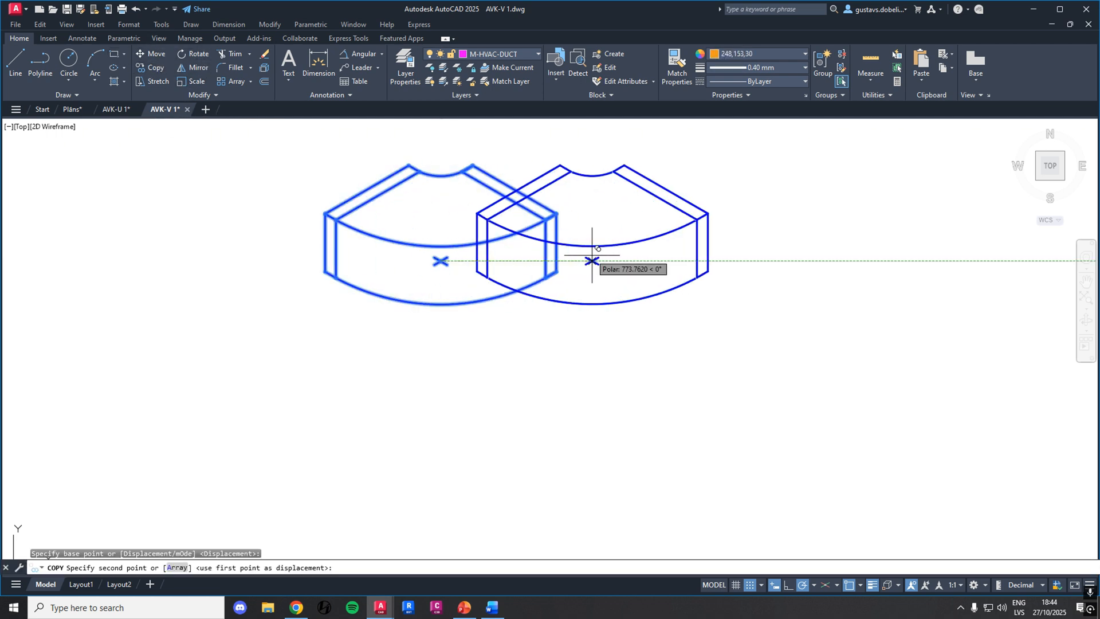
pyautogui.scroll(-8, 591, 263)
pyautogui.scroll(6, 574, 210)
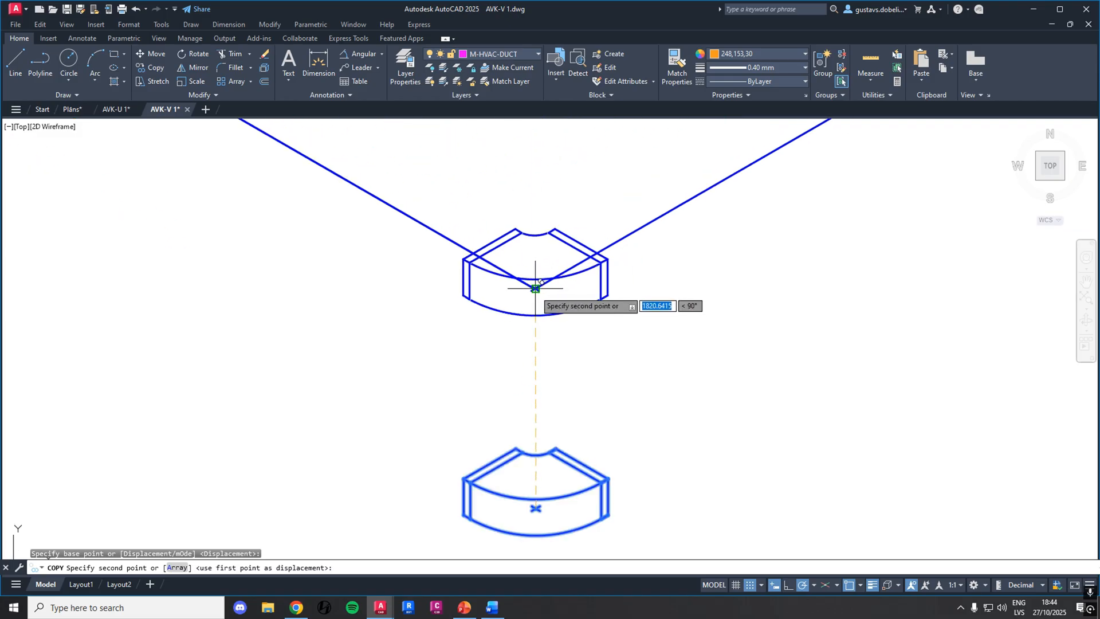
pyautogui.click(534, 288)
pyautogui.press('Escape')
# Delete the spare blue elbow lying below the duct corner
pyautogui.click(675, 532)
pyautogui.click(363, 422)
pyautogui.press('Delete')
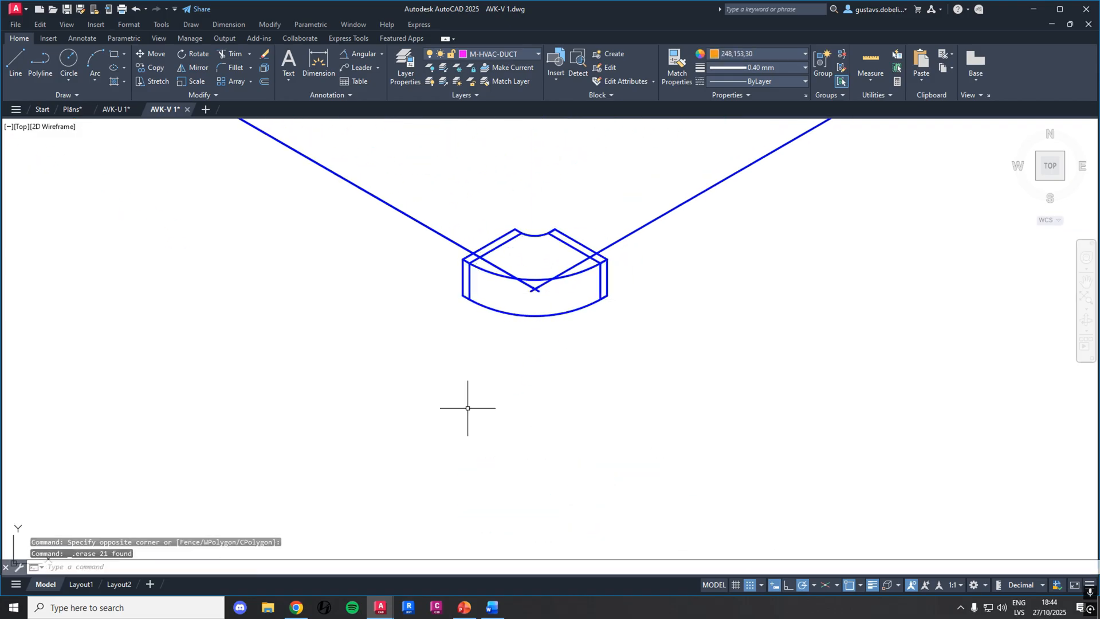
# Copy the blue left-curving elbow from the 500 fitting set by its cross mark onto the left corner of the blue duct's jog
pyautogui.scroll(-6, 468, 408)
pyautogui.moveTo(661, 294); pyautogui.dragTo(638, 327, button='middle')
pyautogui.moveTo(319, 306); pyautogui.dragTo(533, 381, button='middle')
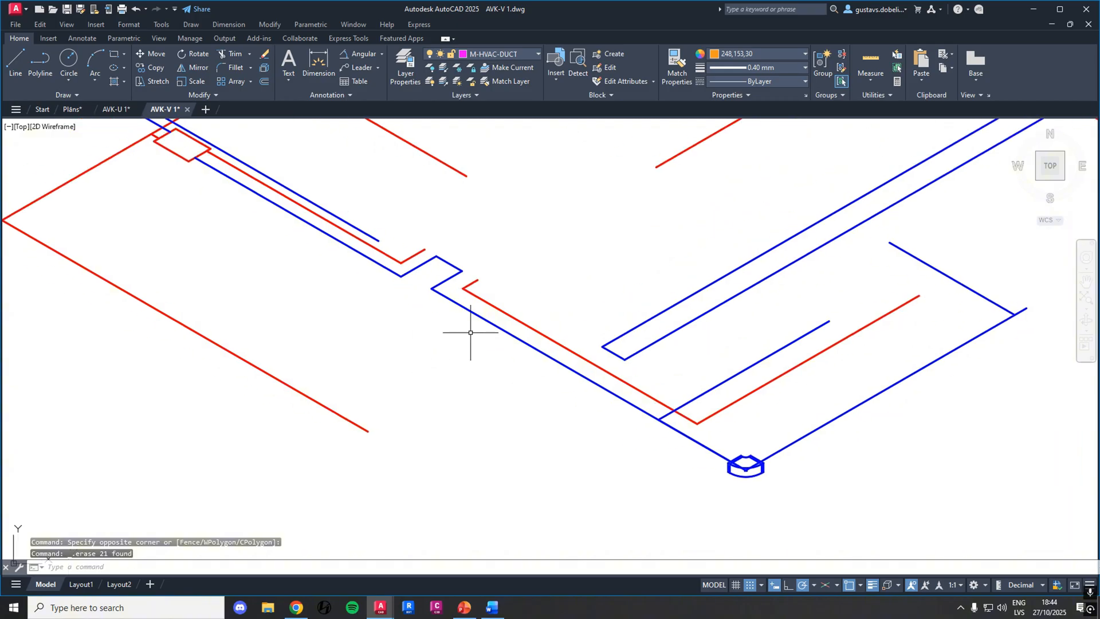
pyautogui.scroll(-2, 453, 325)
pyautogui.scroll(-4, 462, 334)
pyautogui.moveTo(262, 311)
pyautogui.mouseDown(button='middle')
pyautogui.moveTo(326, 346)
pyautogui.moveTo(576, 408)
pyautogui.mouseUp(button='middle')
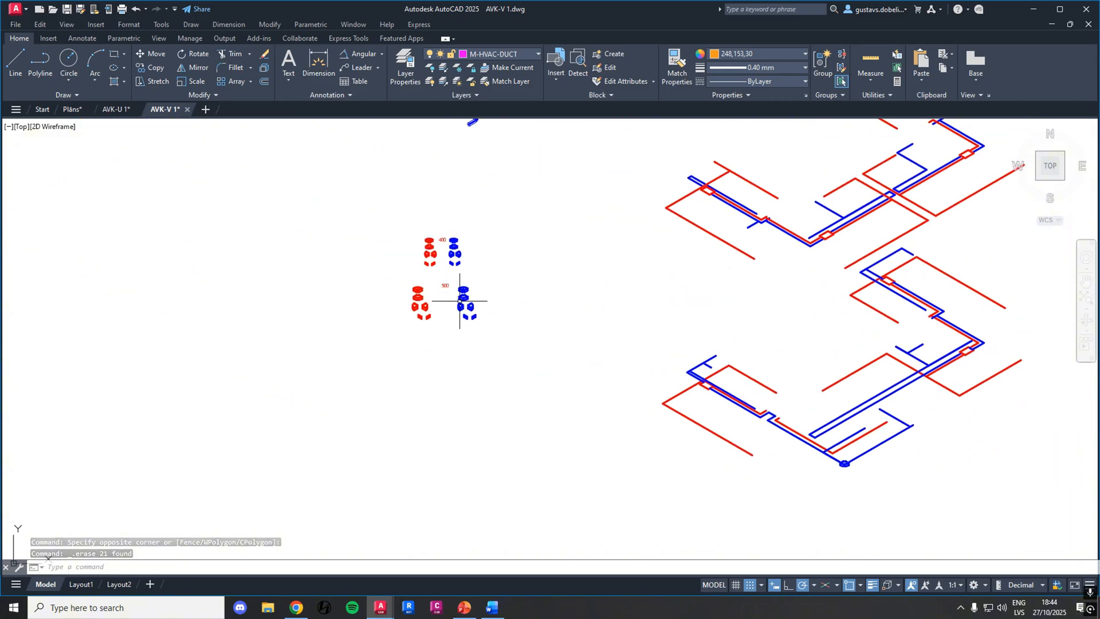
pyautogui.scroll(6, 459, 300)
pyautogui.click(457, 336)
pyautogui.click(360, 256)
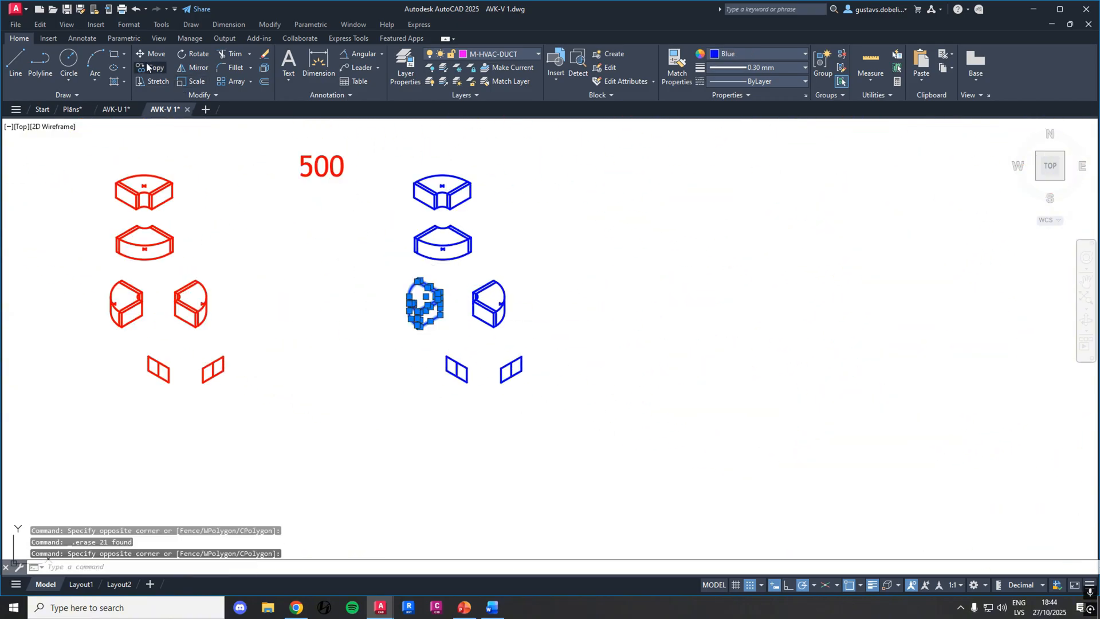
pyautogui.click(147, 67)
pyautogui.scroll(10, 393, 307)
pyautogui.scroll(-4, 500, 350)
pyautogui.click(458, 339)
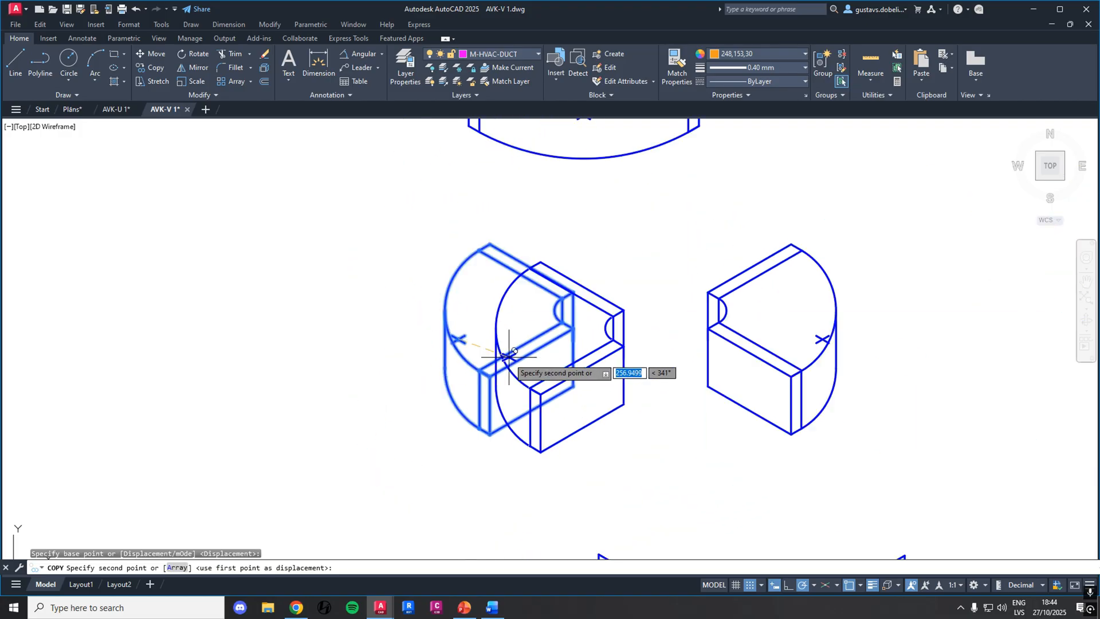
pyautogui.scroll(-10, 679, 413)
pyautogui.moveTo(858, 462); pyautogui.dragTo(481, 242, button='middle')
pyautogui.scroll(8, 569, 304)
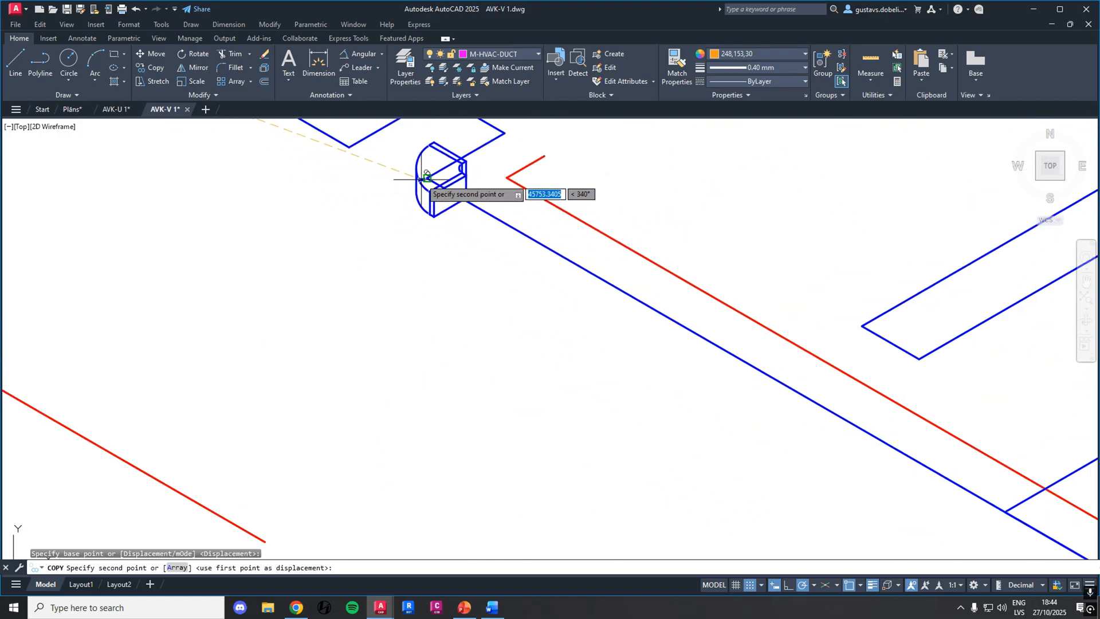
pyautogui.click(433, 174)
pyautogui.click(16, 63)
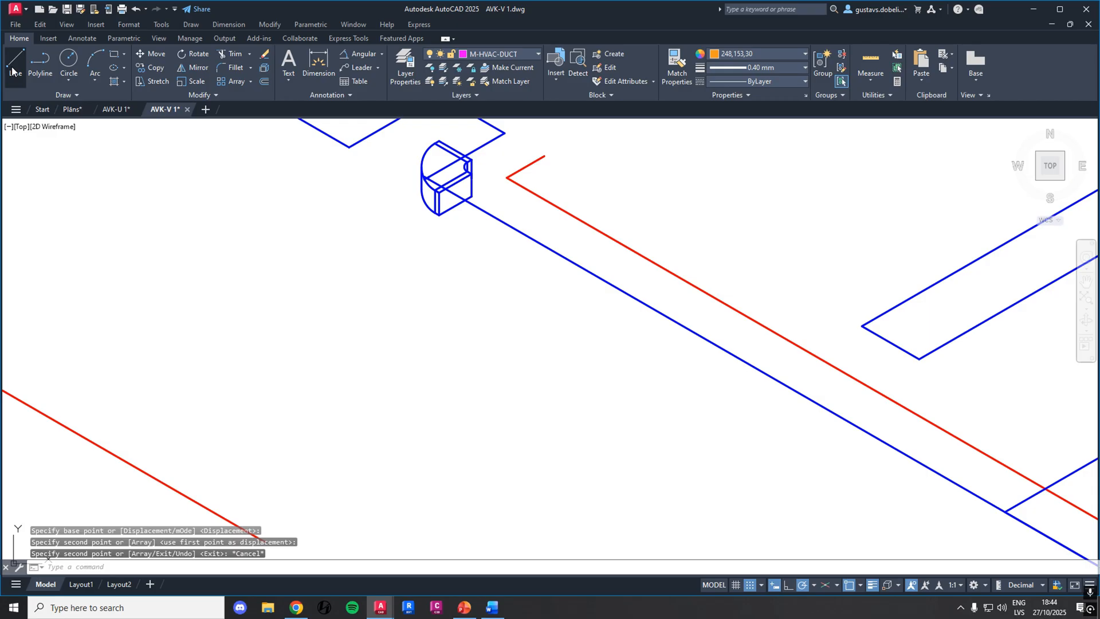
pyautogui.scroll(3, 441, 206)
pyautogui.click(431, 207)
pyautogui.scroll(-5, 716, 389)
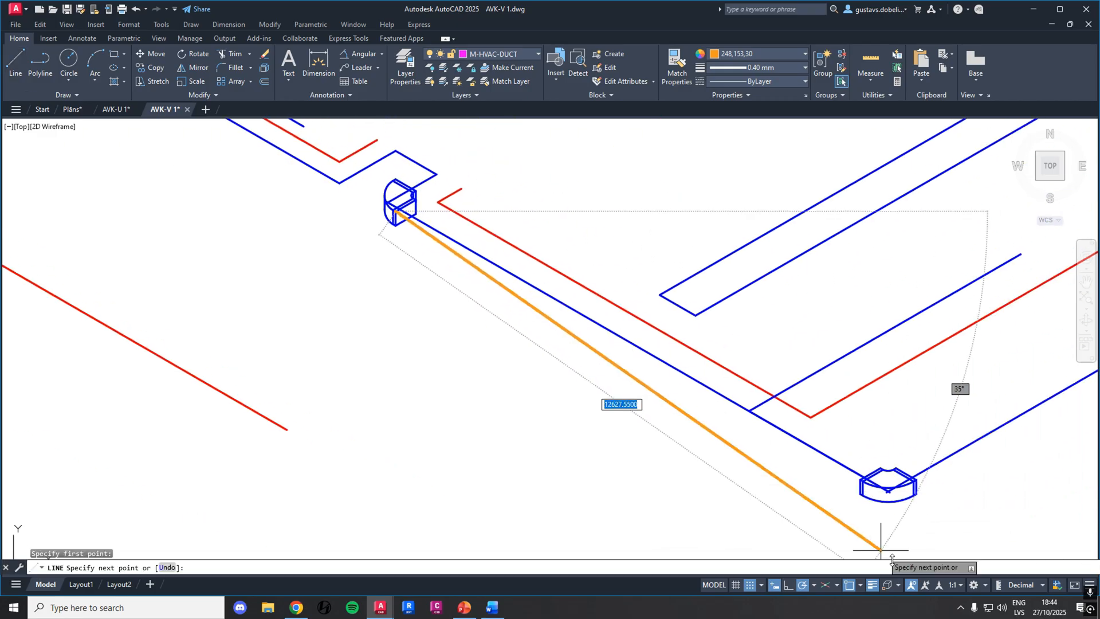
# Turn on Ortho mode and isometric drafting on the top isoplane
pyautogui.click(792, 586)
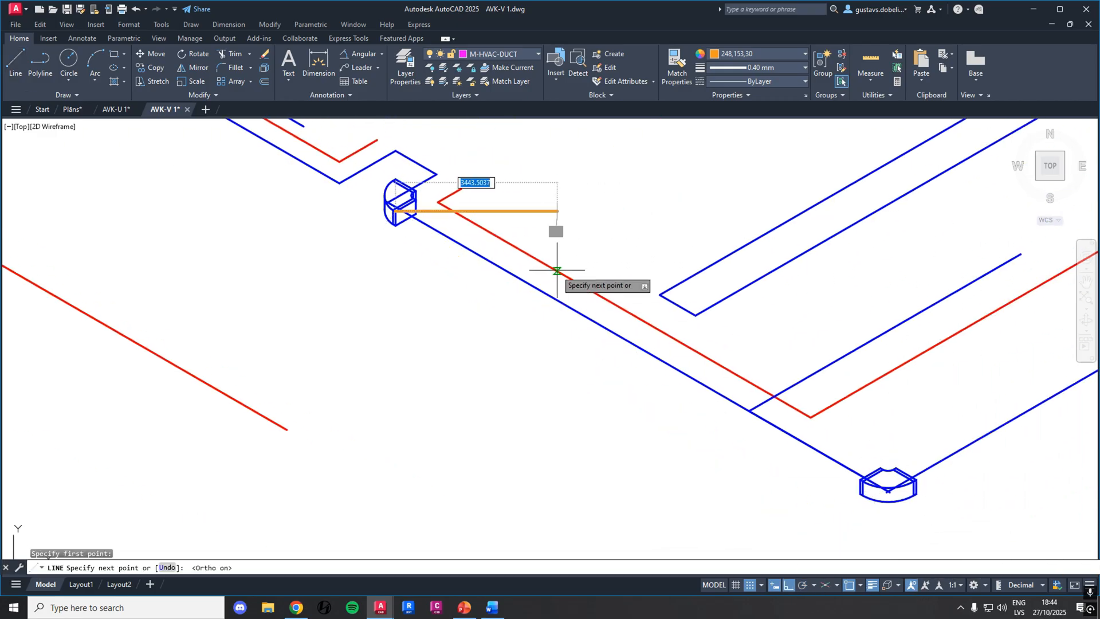
pyautogui.press('Escape')
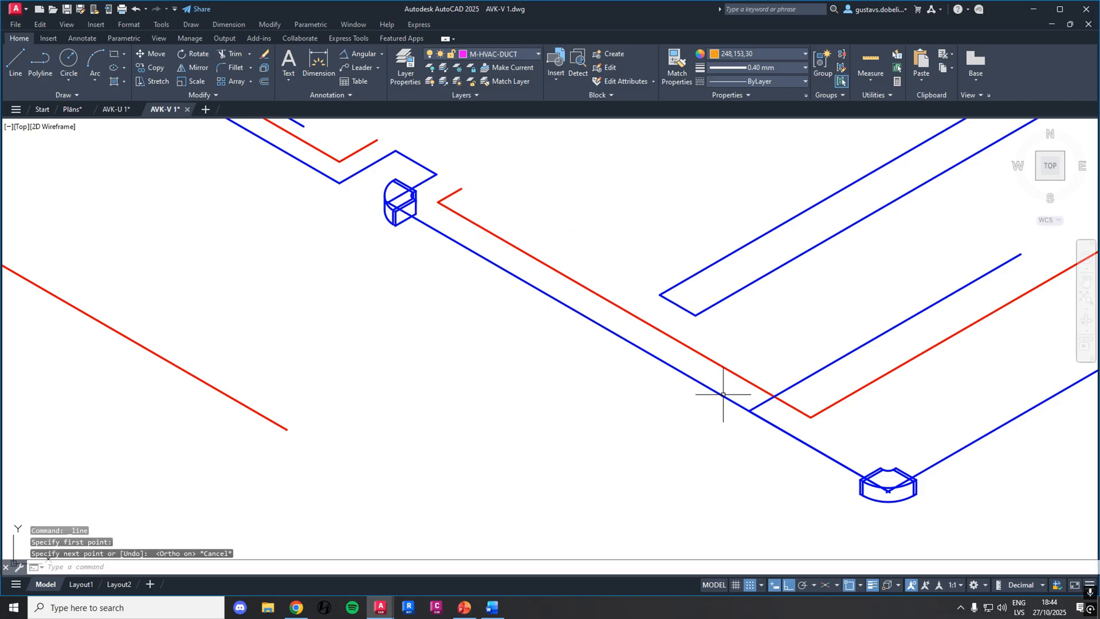
pyautogui.click(829, 585)
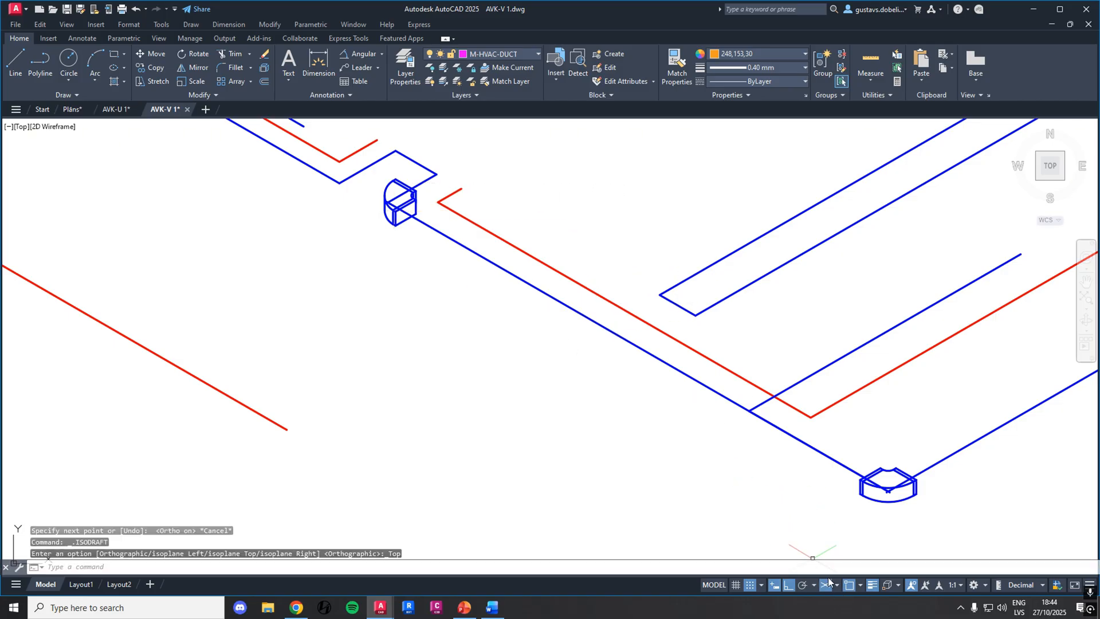
# Draw a line from the front upper corner of the jog's blue elbow to the upper-left corner of the bottom blue elbow
pyautogui.click(15, 61)
pyautogui.scroll(5, 387, 205)
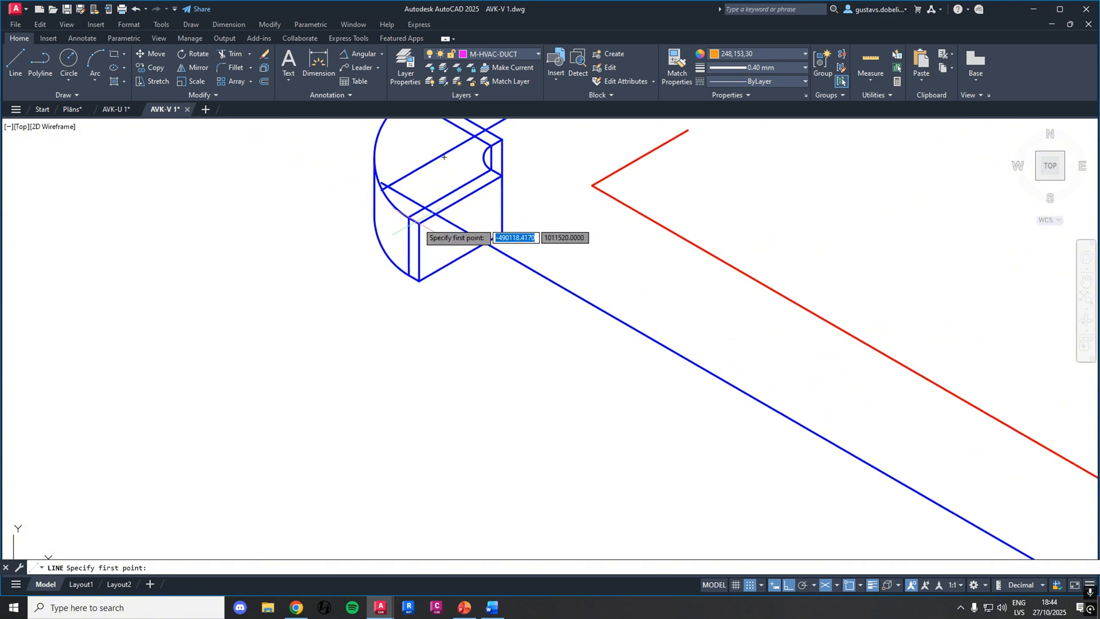
pyautogui.click(419, 224)
pyautogui.scroll(-5, 578, 352)
pyautogui.moveTo(682, 408); pyautogui.dragTo(415, 247, button='middle')
pyautogui.scroll(5, 738, 423)
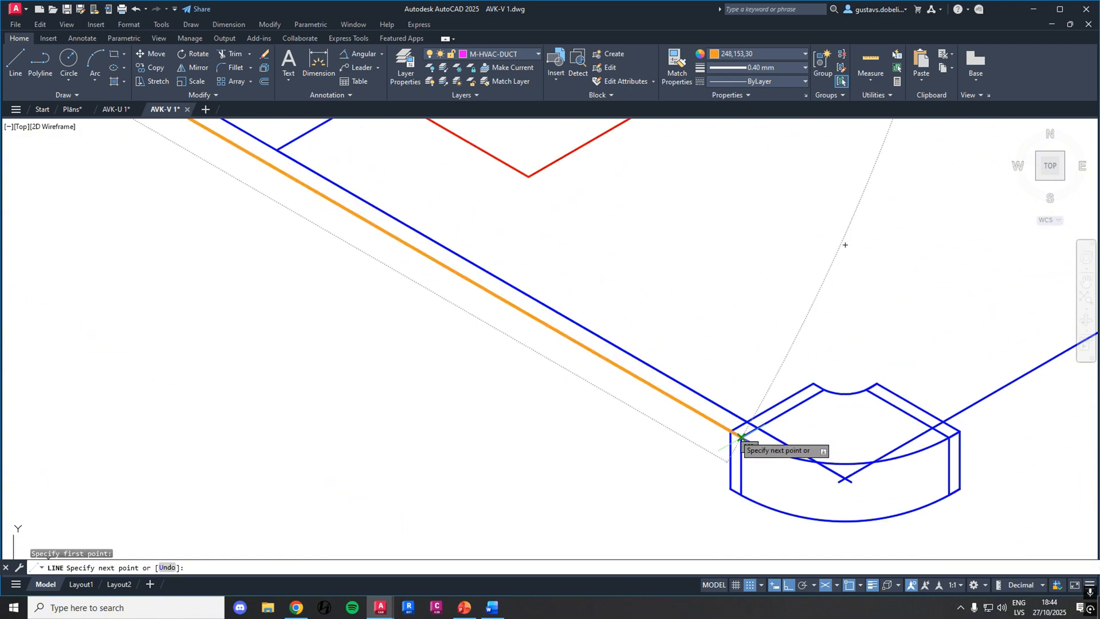
pyautogui.click(729, 432)
pyautogui.press('Escape')
# Set the new duct edge line's colour to dark blue 16,86,137
pyautogui.click(709, 419)
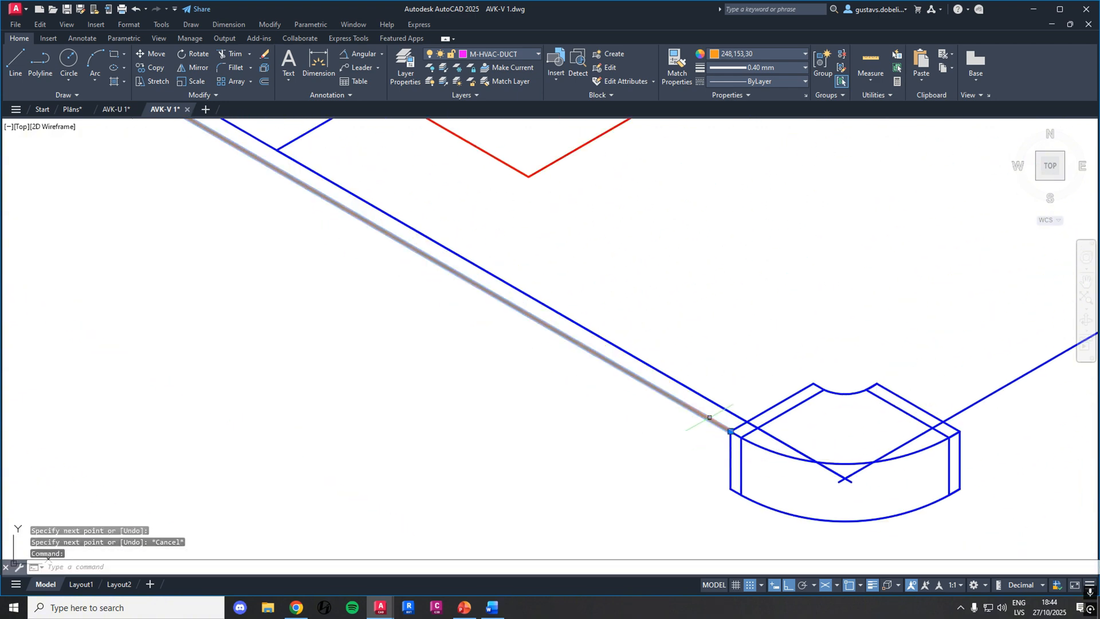
pyautogui.click(755, 56)
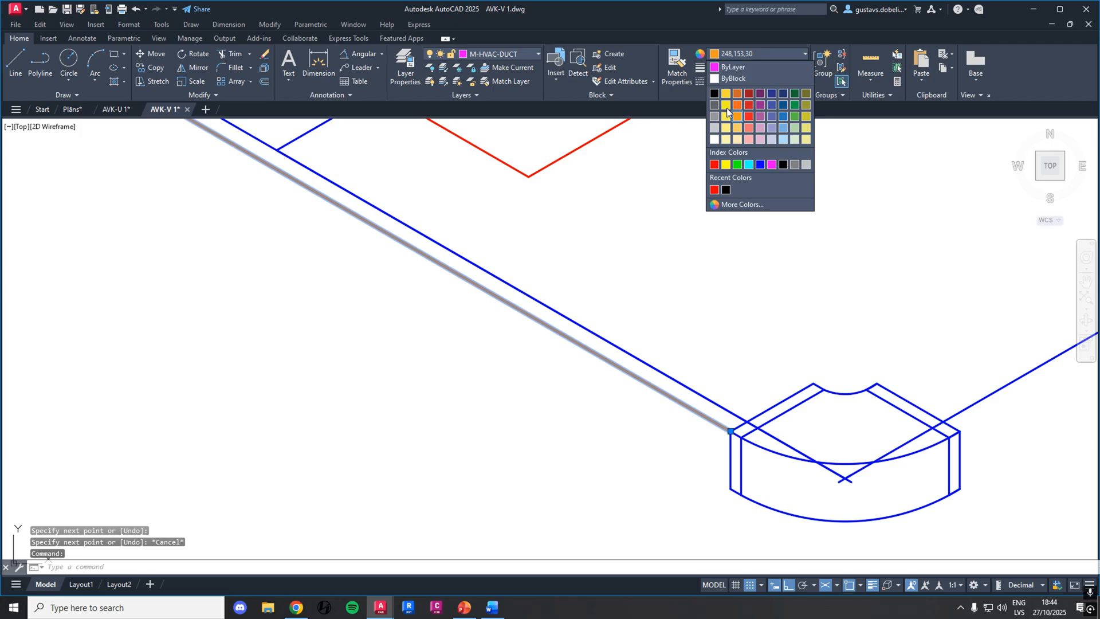
pyautogui.click(784, 105)
pyautogui.scroll(-7, 613, 230)
pyautogui.press('Escape')
# Draw the duct's lower edge line from the jog elbow's lowest corner to the lower-left corner of the bottom blue elbow
pyautogui.moveTo(523, 201); pyautogui.dragTo(566, 333, button='middle')
pyautogui.scroll(6, 443, 256)
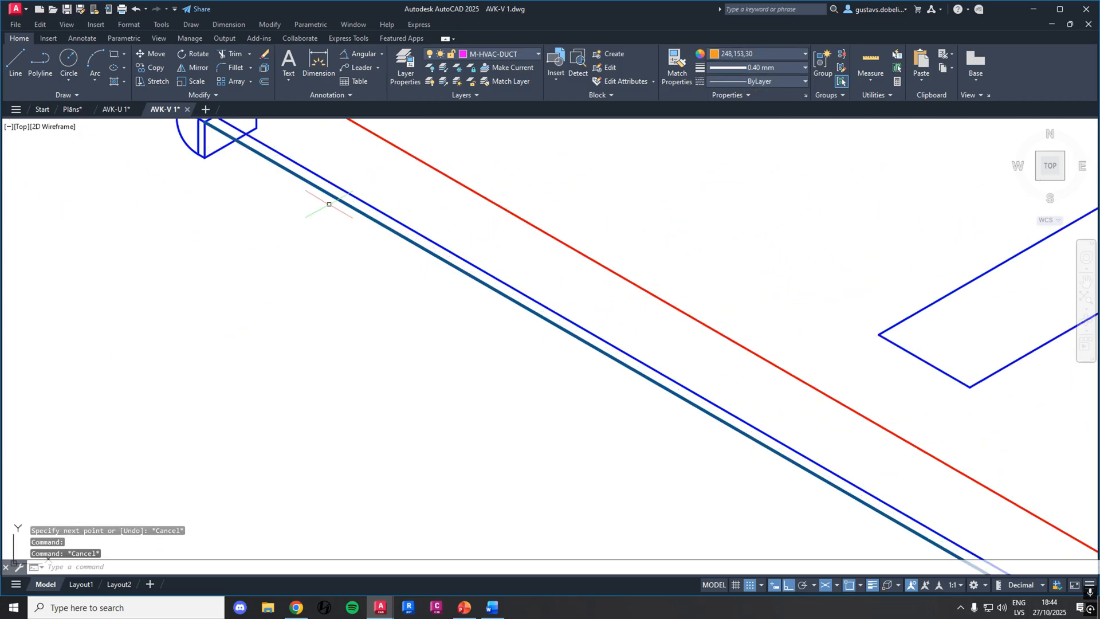
pyautogui.moveTo(329, 204); pyautogui.dragTo(392, 301, button='middle')
pyautogui.scroll(-5, 338, 269)
pyautogui.moveTo(461, 318); pyautogui.dragTo(366, 242, button='middle')
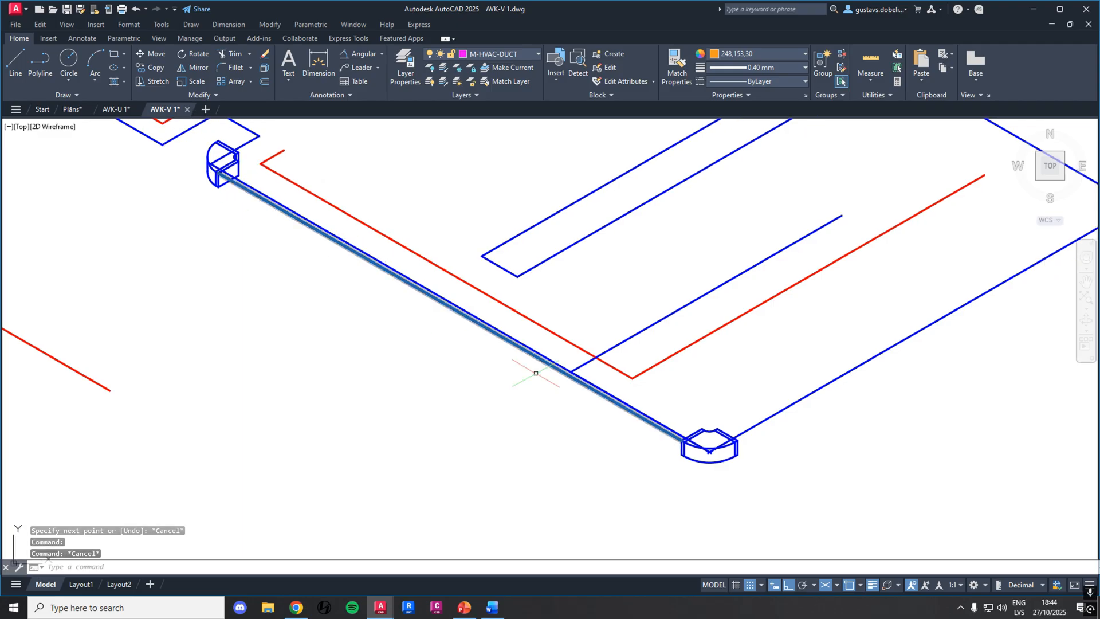
pyautogui.click(17, 64)
pyautogui.scroll(6, 198, 190)
pyautogui.click(274, 172)
pyautogui.scroll(-2, 576, 360)
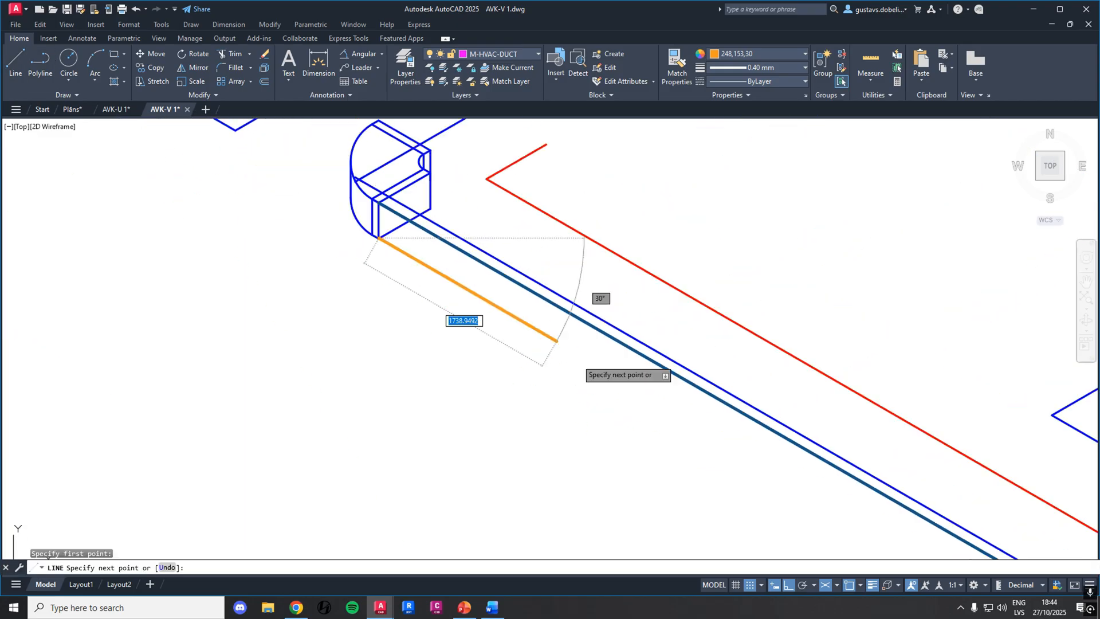
pyautogui.moveTo(839, 497); pyautogui.dragTo(559, 318, button='middle')
pyautogui.moveTo(808, 464); pyautogui.dragTo(343, 248, button='middle')
pyautogui.moveTo(703, 474); pyautogui.dragTo(443, 255, button='middle')
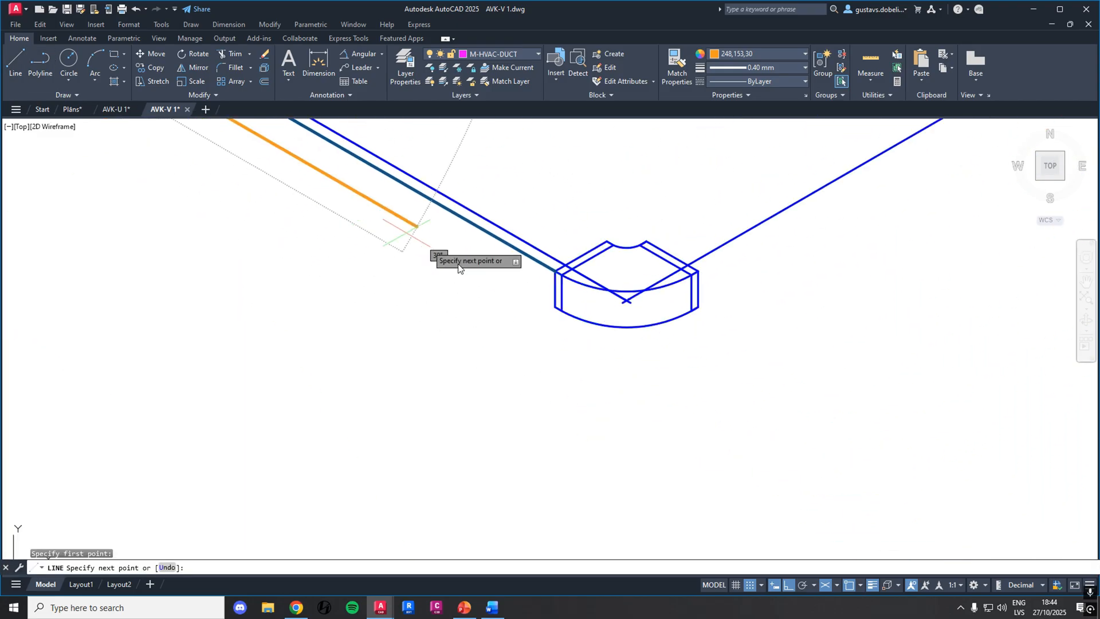
pyautogui.click(554, 307)
pyautogui.press('Escape')
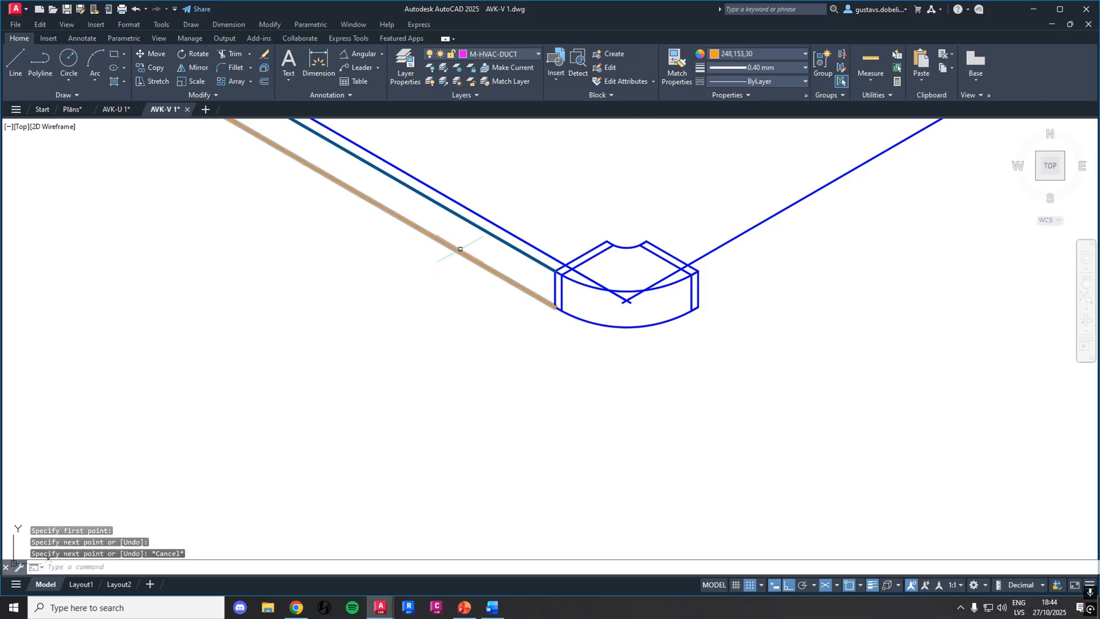
# Recolour the lower duct edge line from orange to a medium blue
pyautogui.click(458, 244)
pyautogui.click(437, 247)
pyautogui.click(758, 50)
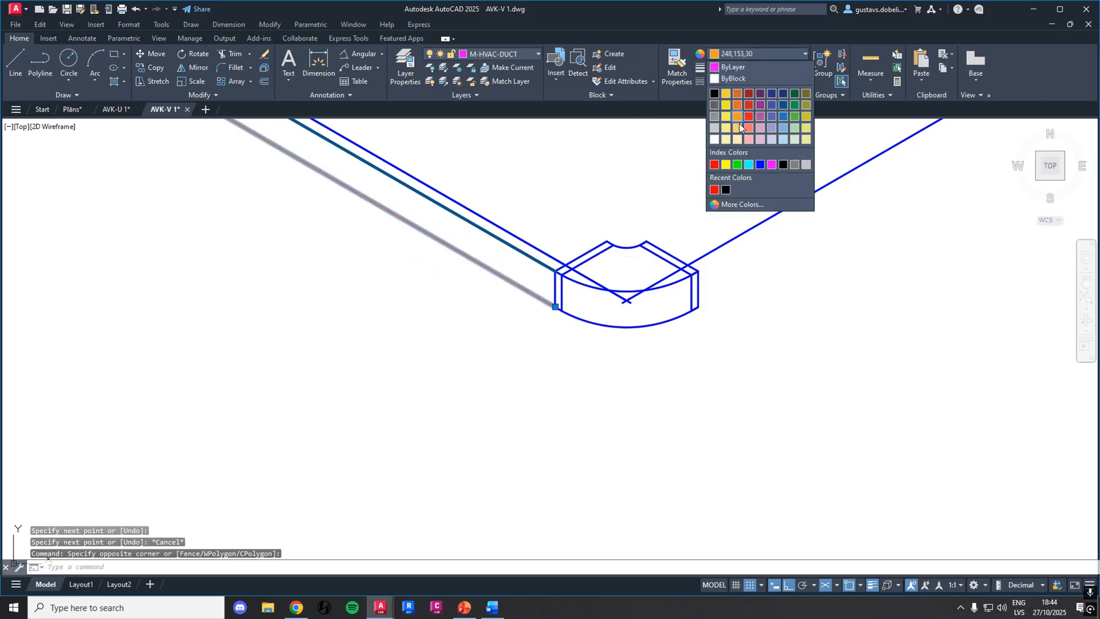
pyautogui.press('Escape')
pyautogui.press('Escape')
pyautogui.scroll(-6, 628, 194)
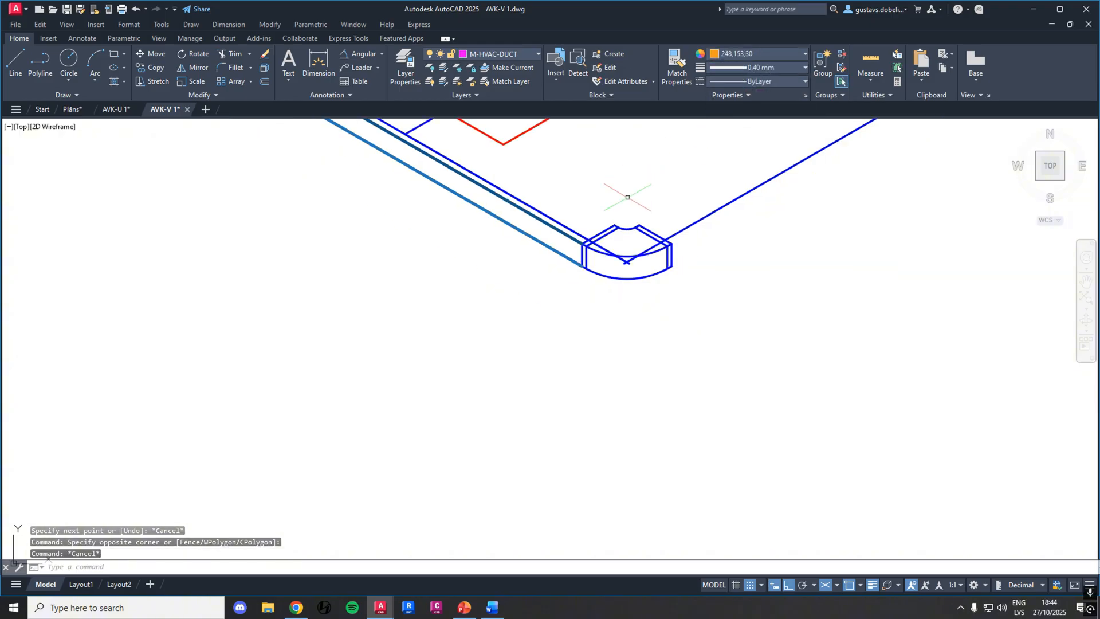
# Examine the finished, annotated ventilation axonometric scheme across its floors, beside the single-line scheme with the partly built duct
pyautogui.moveTo(599, 193); pyautogui.dragTo(695, 357, button='middle')
pyautogui.scroll(-6, 656, 273)
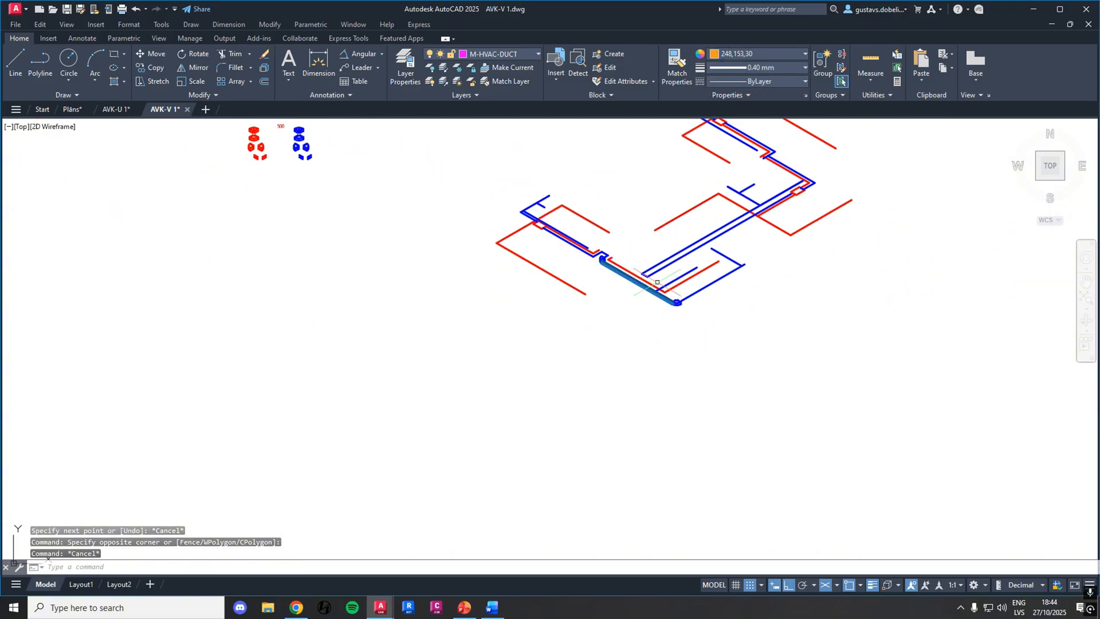
pyautogui.moveTo(759, 267); pyautogui.dragTo(452, 294, button='middle')
pyautogui.scroll(-4, 692, 319)
pyautogui.moveTo(815, 279); pyautogui.dragTo(489, 305, button='middle')
pyautogui.scroll(6, 656, 340)
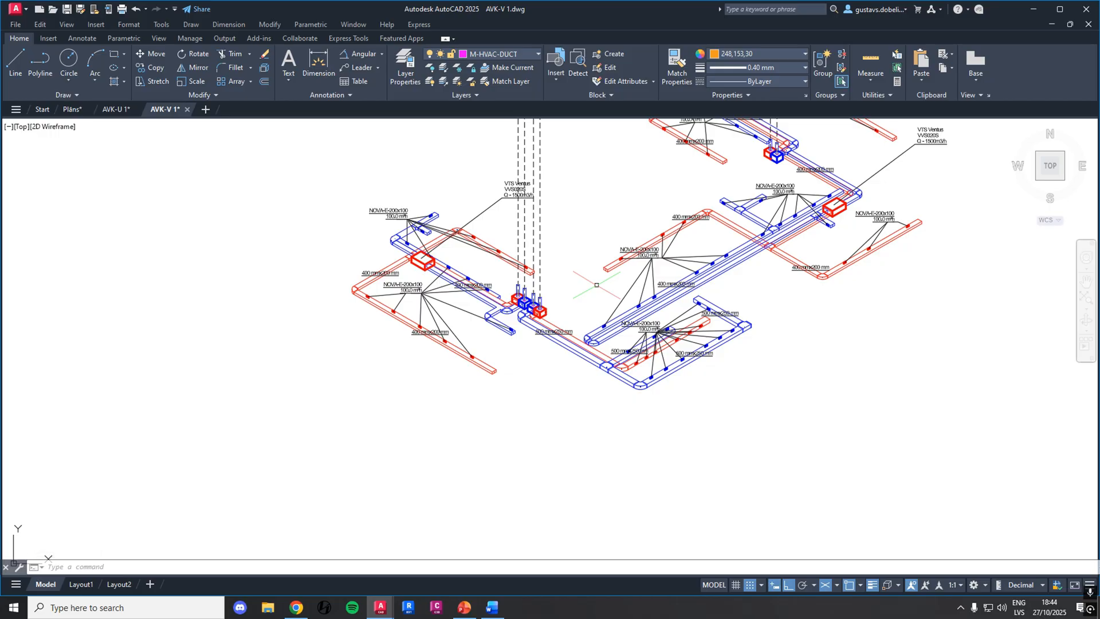
pyautogui.moveTo(590, 266); pyautogui.dragTo(572, 377, button='middle')
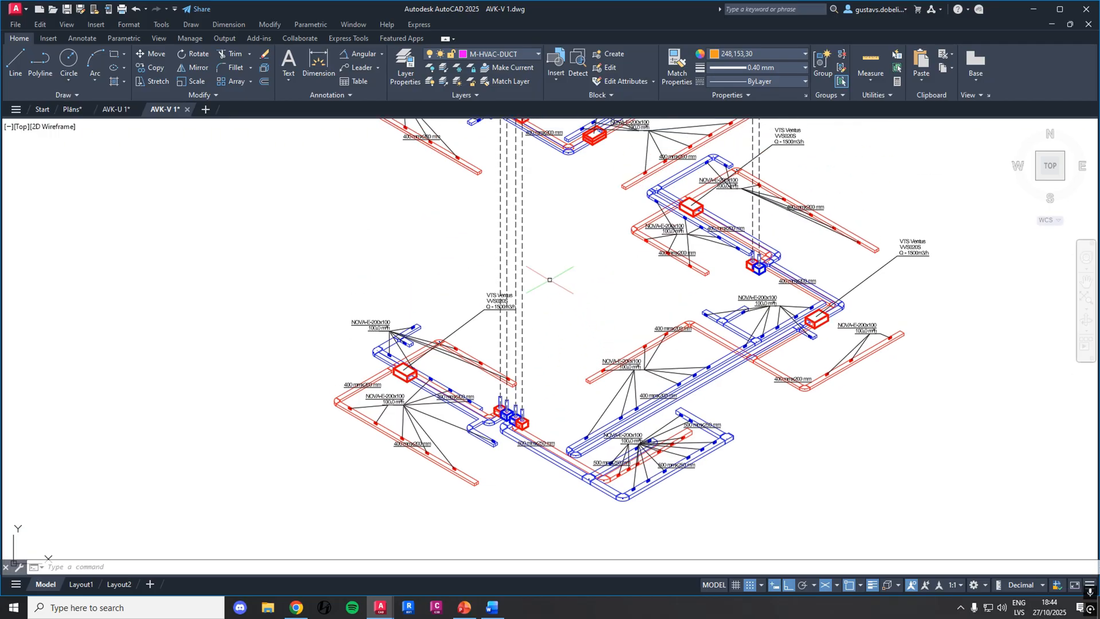
pyautogui.moveTo(582, 277); pyautogui.dragTo(588, 370, button='middle')
pyautogui.scroll(-6, 588, 370)
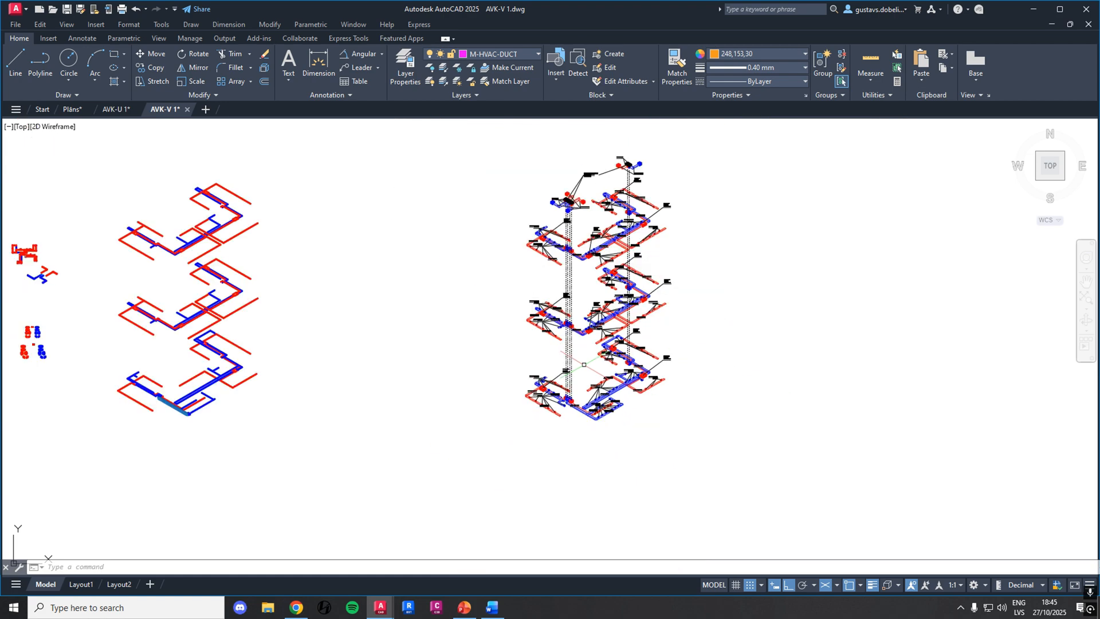
pyautogui.scroll(5, 584, 364)
pyautogui.moveTo(595, 298); pyautogui.dragTo(548, 380, button='middle')
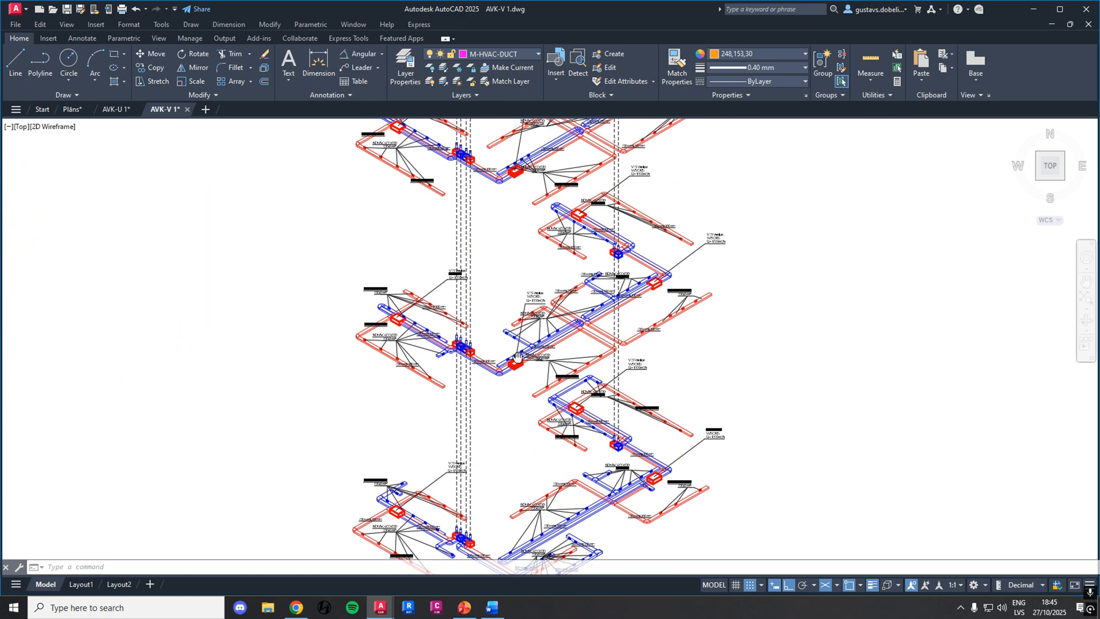
pyautogui.scroll(-3, 548, 380)
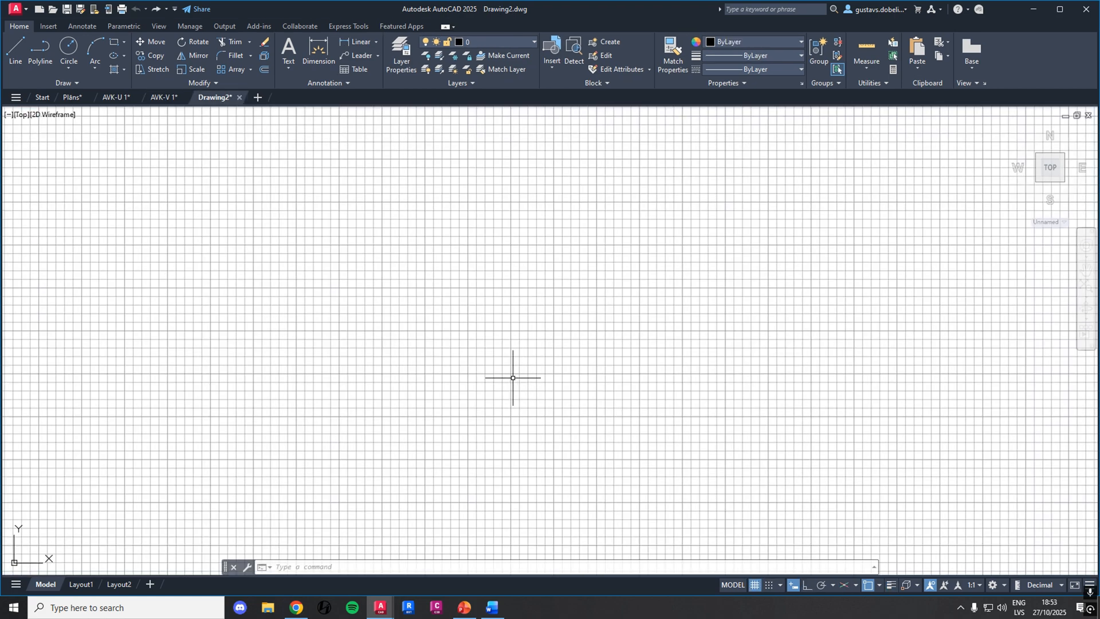
# Switch the blank Drawing2 to the 3D Modeling workspace and split its model view into four equal viewports
pyautogui.click(1003, 586)
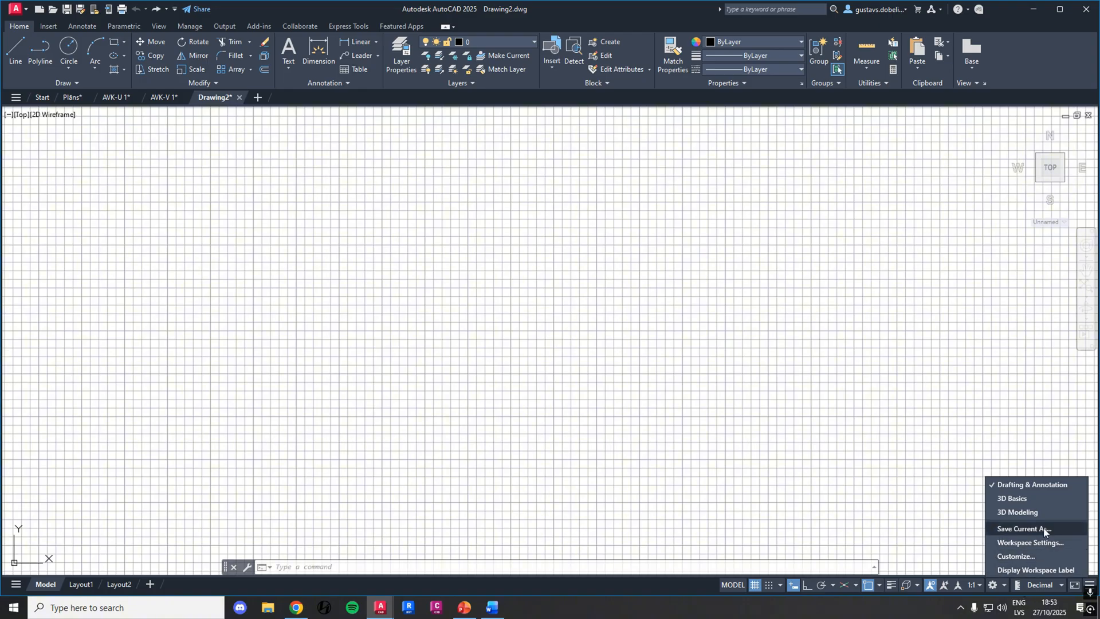
pyautogui.click(1022, 513)
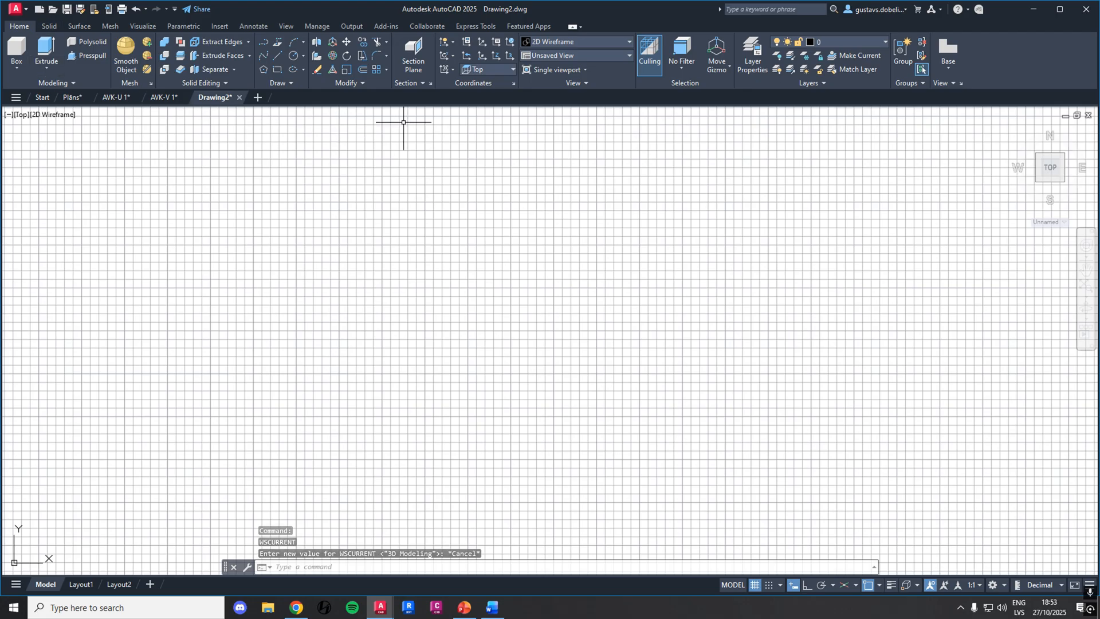
pyautogui.click(584, 69)
pyautogui.click(564, 110)
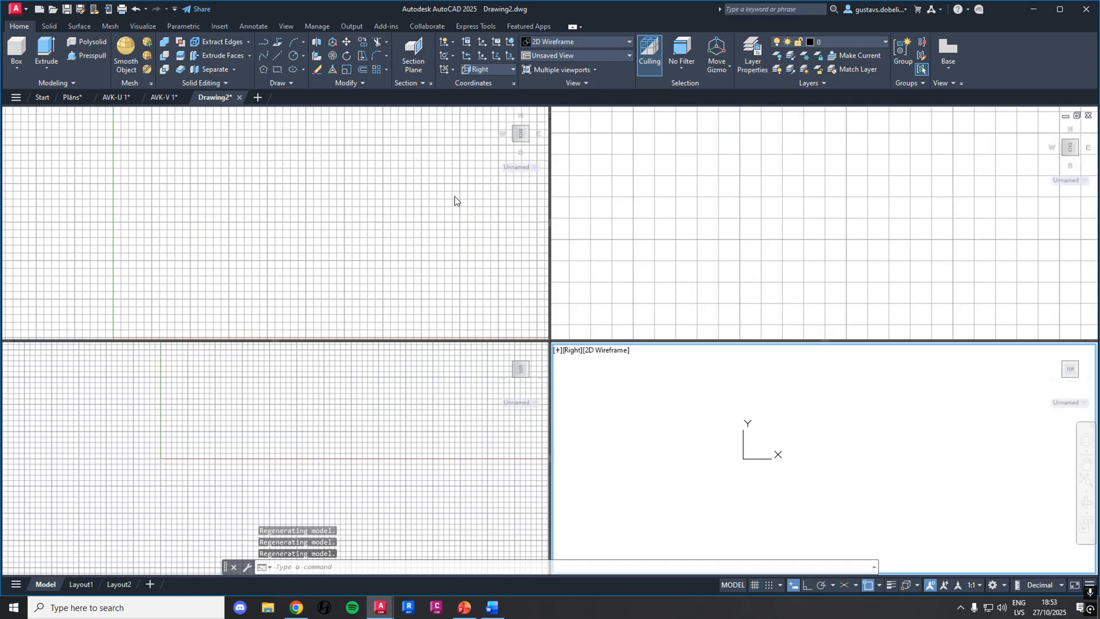
# Activate the four viewports in turn to inspect their view directions, finishing in the Top viewport
pyautogui.click(345, 250)
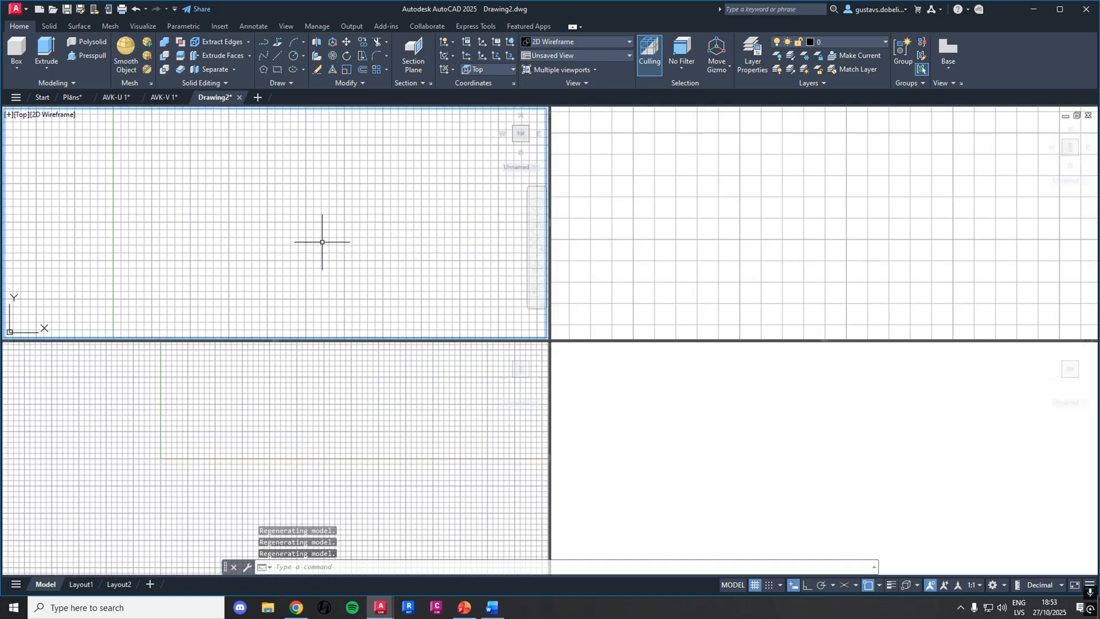
pyautogui.click(759, 209)
pyautogui.click(301, 431)
pyautogui.click(668, 423)
pyautogui.click(673, 295)
pyautogui.click(373, 253)
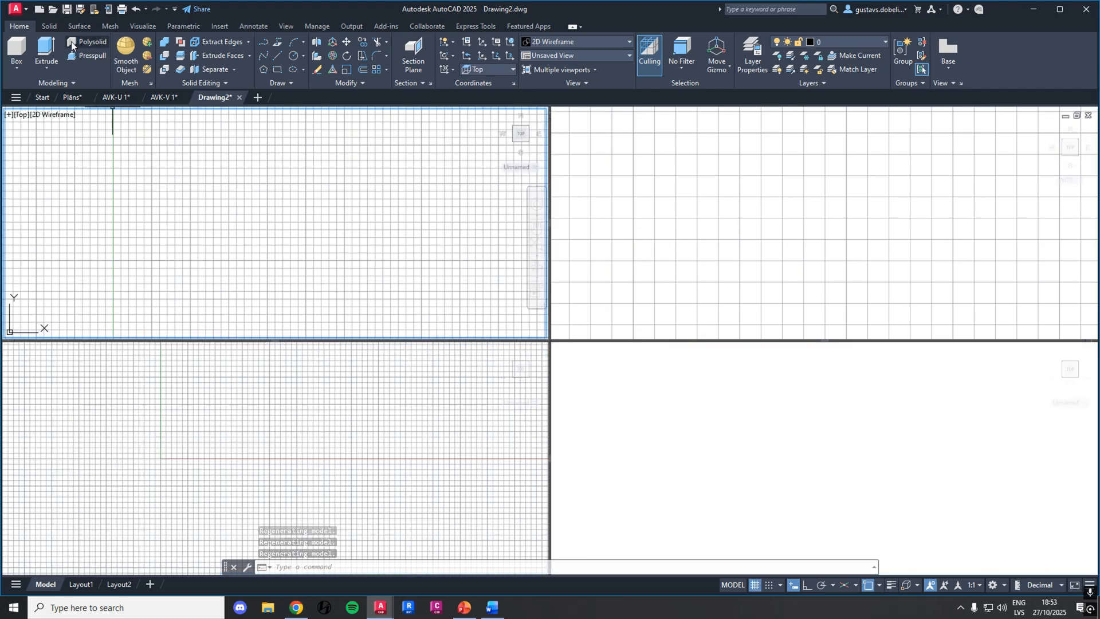
pyautogui.click(734, 421)
pyautogui.click(192, 226)
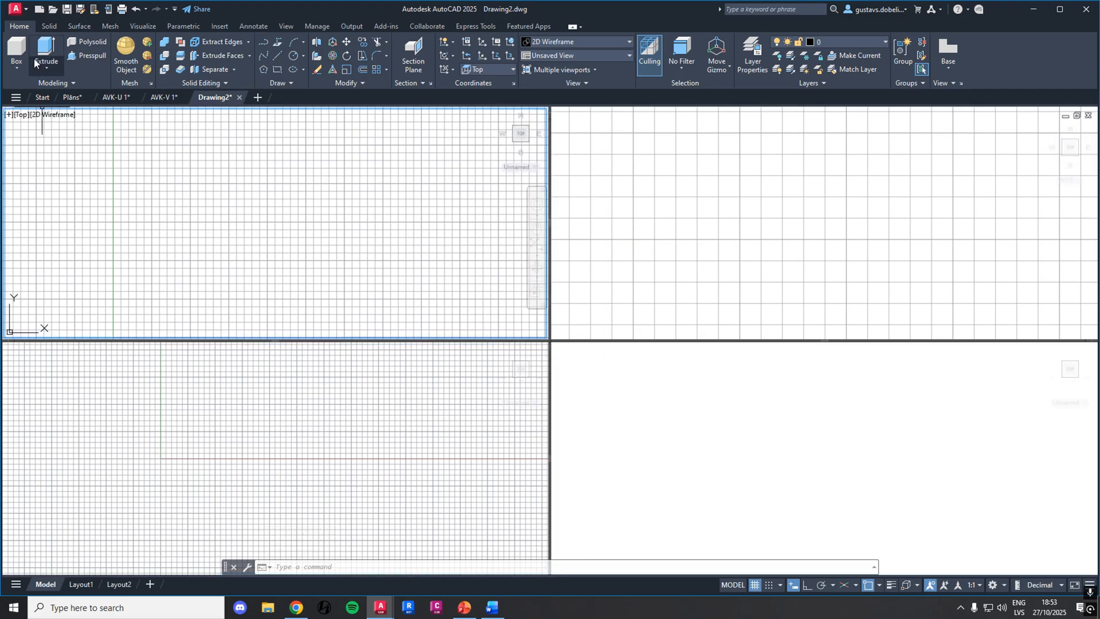
# Create a box in the Top viewport with a 100 by 100 base and a height of 100
pyautogui.click(17, 53)
pyautogui.click(207, 199)
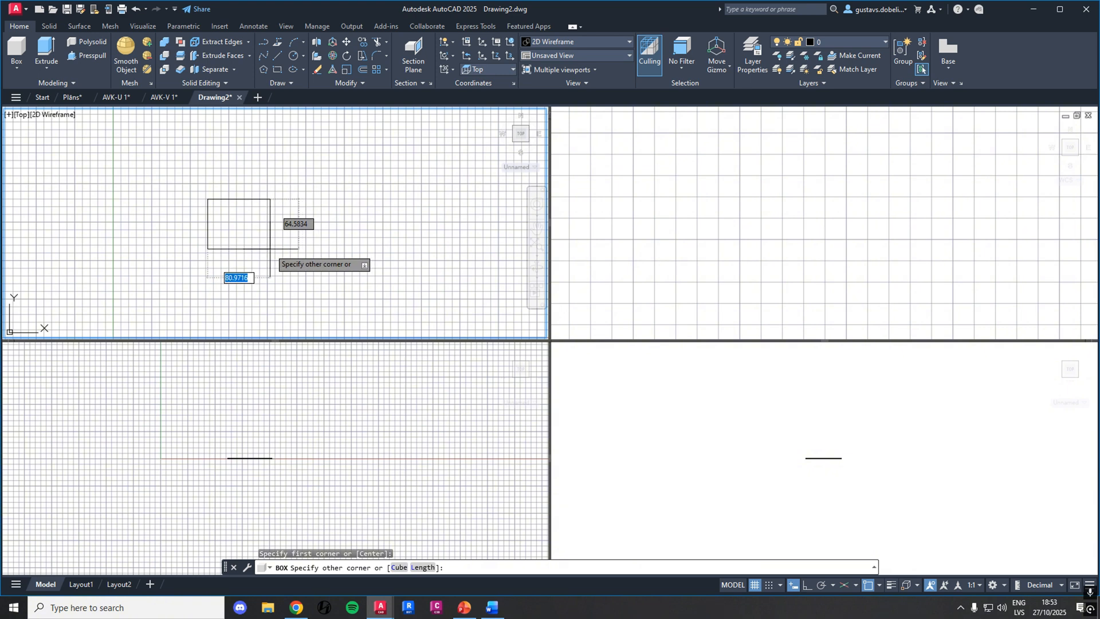
pyautogui.write('100')
pyautogui.press('Tab')
pyautogui.write('100')
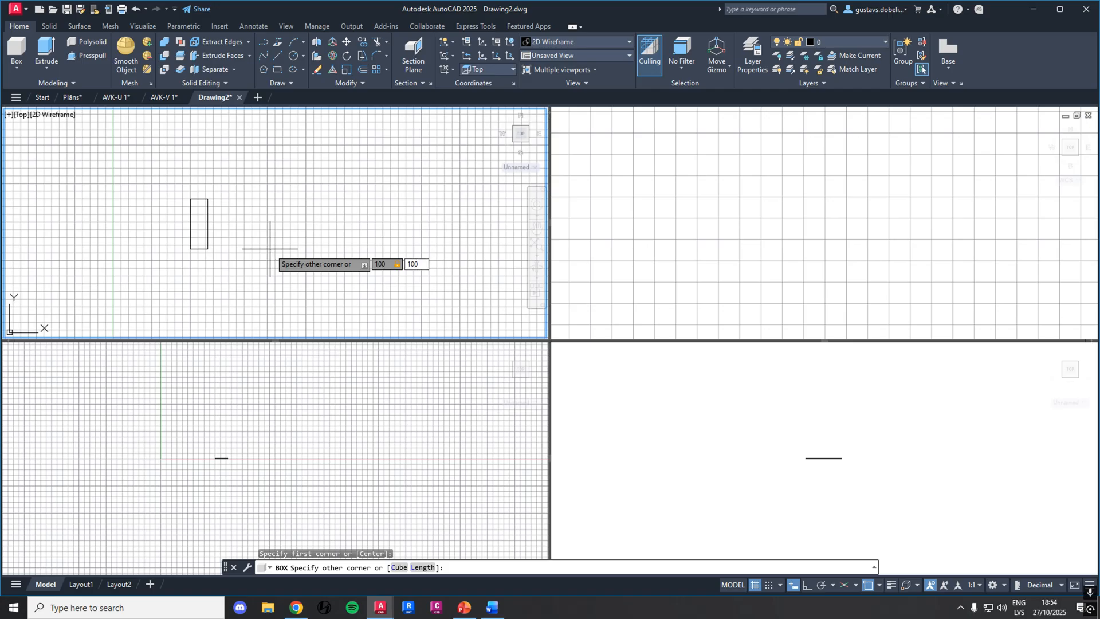
pyautogui.press('Return')
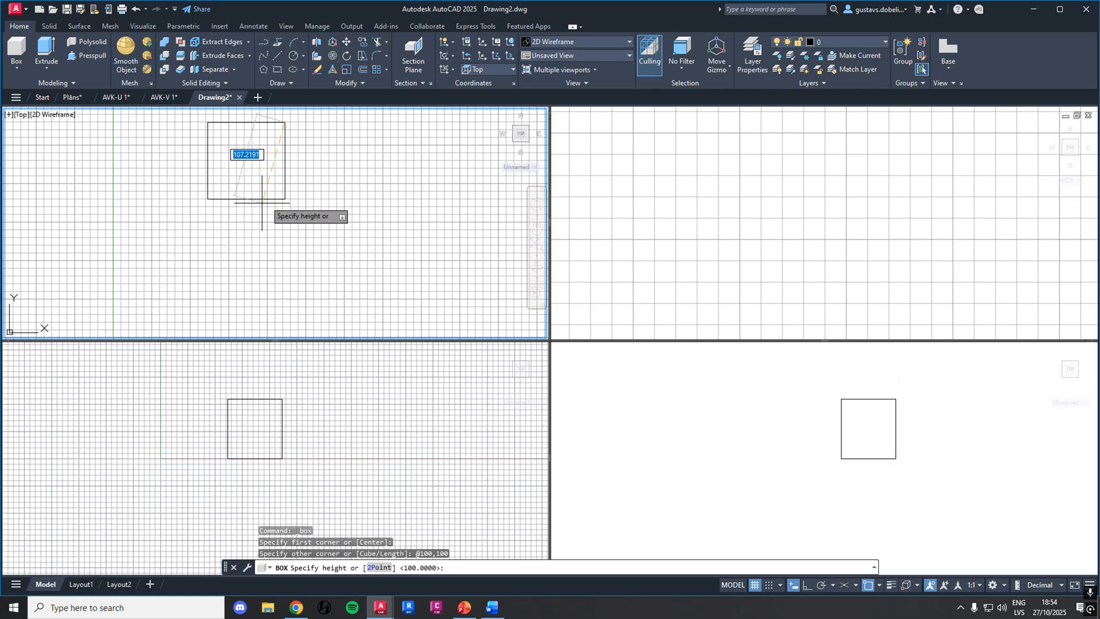
pyautogui.write('100')
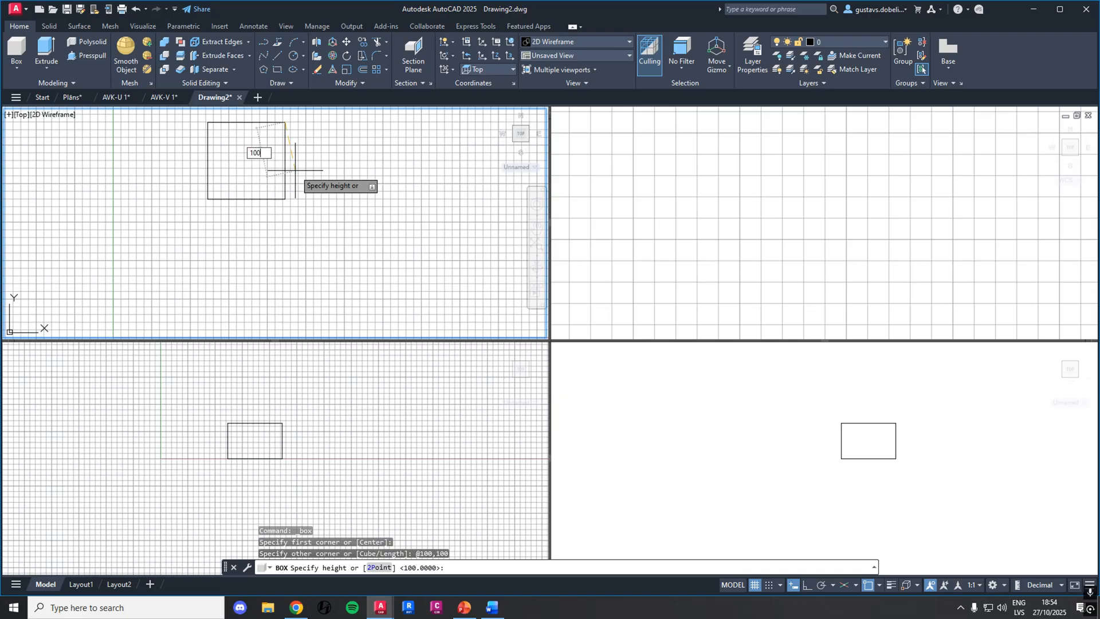
pyautogui.press('Return')
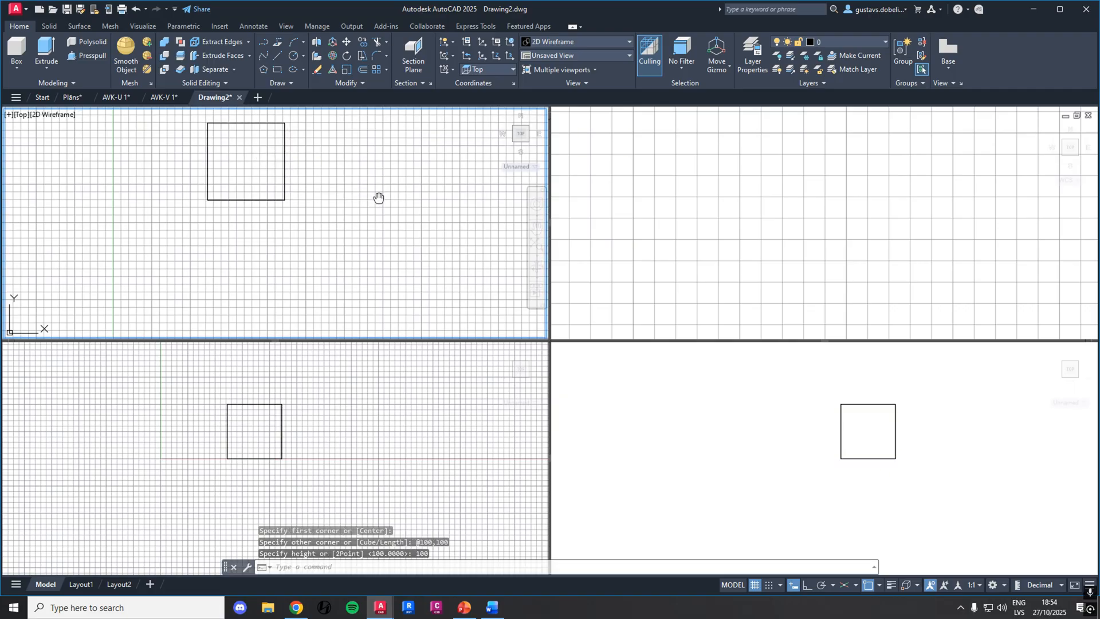
# Change the second Top viewport, where the box is out of sight, to the Left view
pyautogui.moveTo(378, 197); pyautogui.dragTo(401, 235, button='middle')
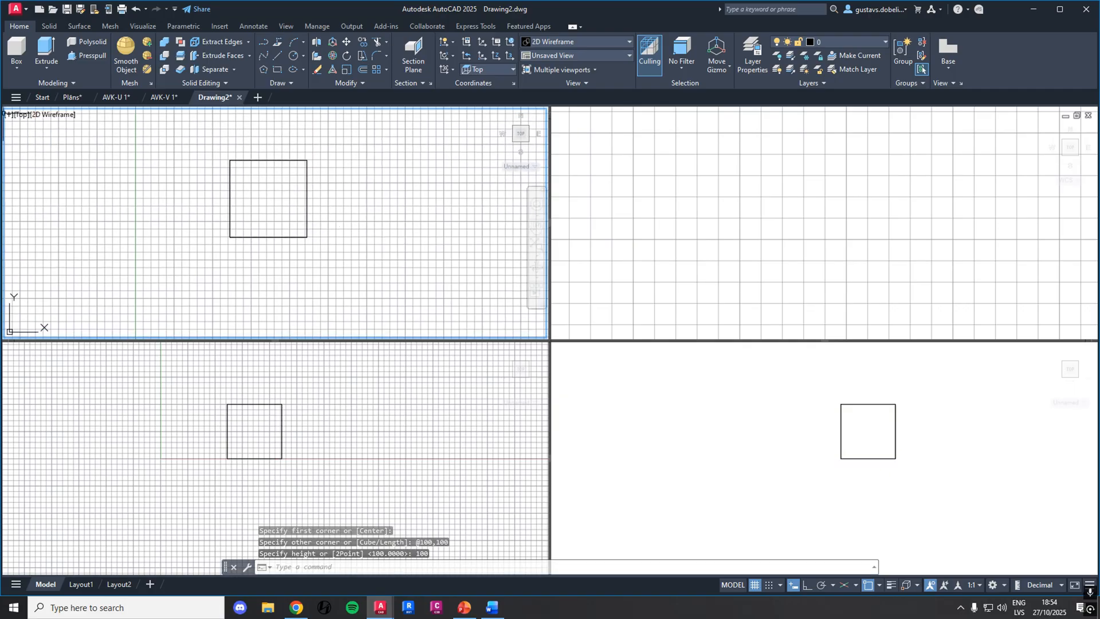
pyautogui.click(279, 445)
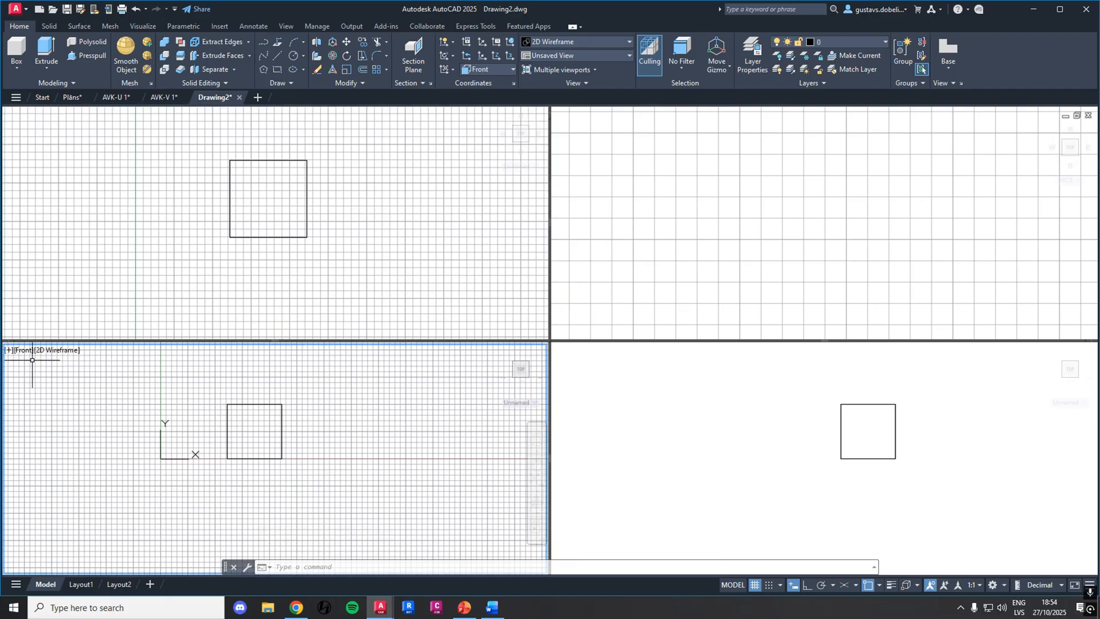
pyautogui.click(726, 233)
pyautogui.click(571, 115)
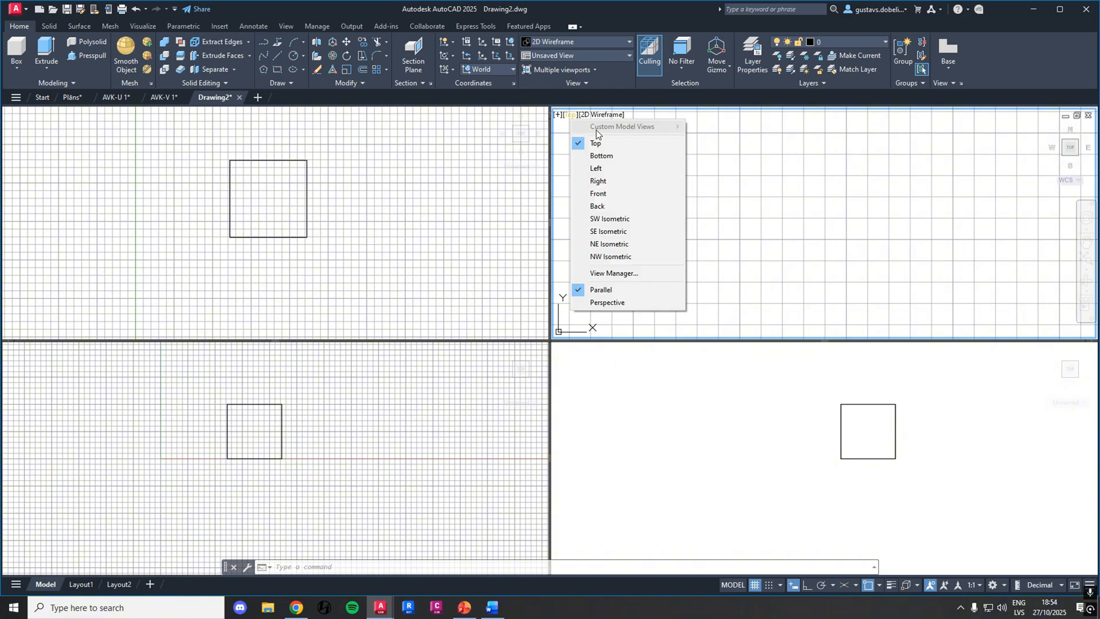
pyautogui.click(607, 168)
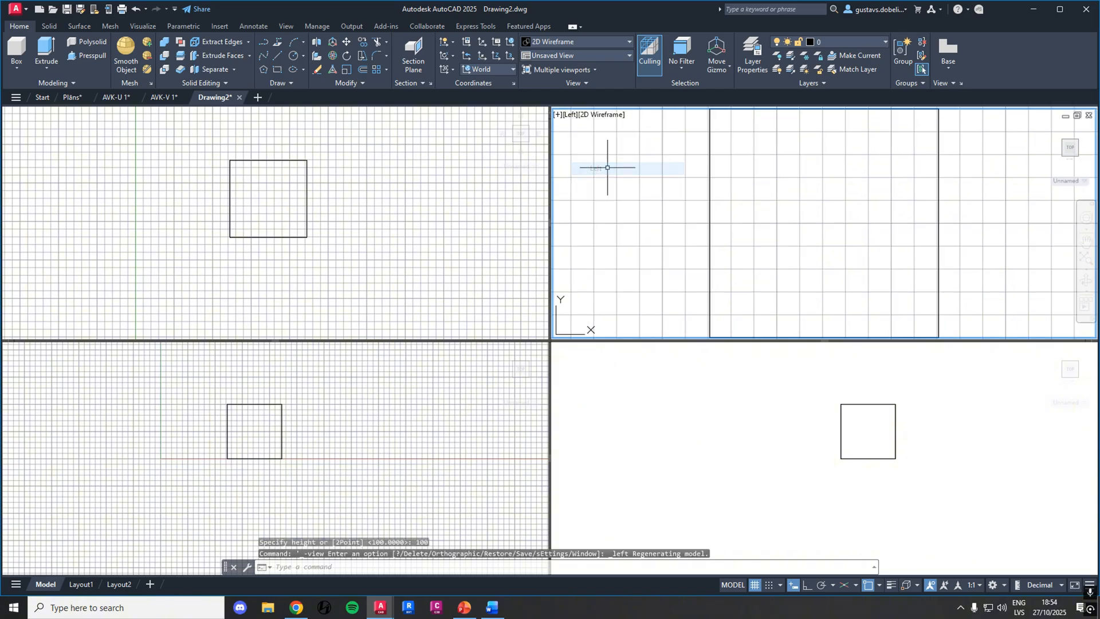
# Change the Right viewport to the NE Isometric view and orbit it to a custom angle on the box
pyautogui.click(758, 408)
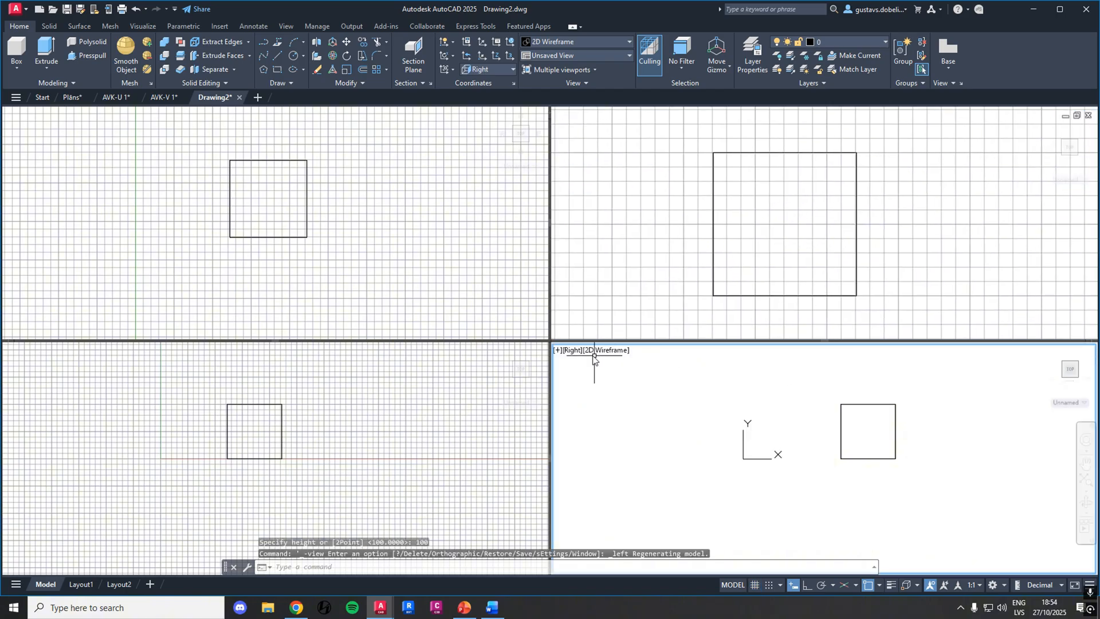
pyautogui.click(571, 349)
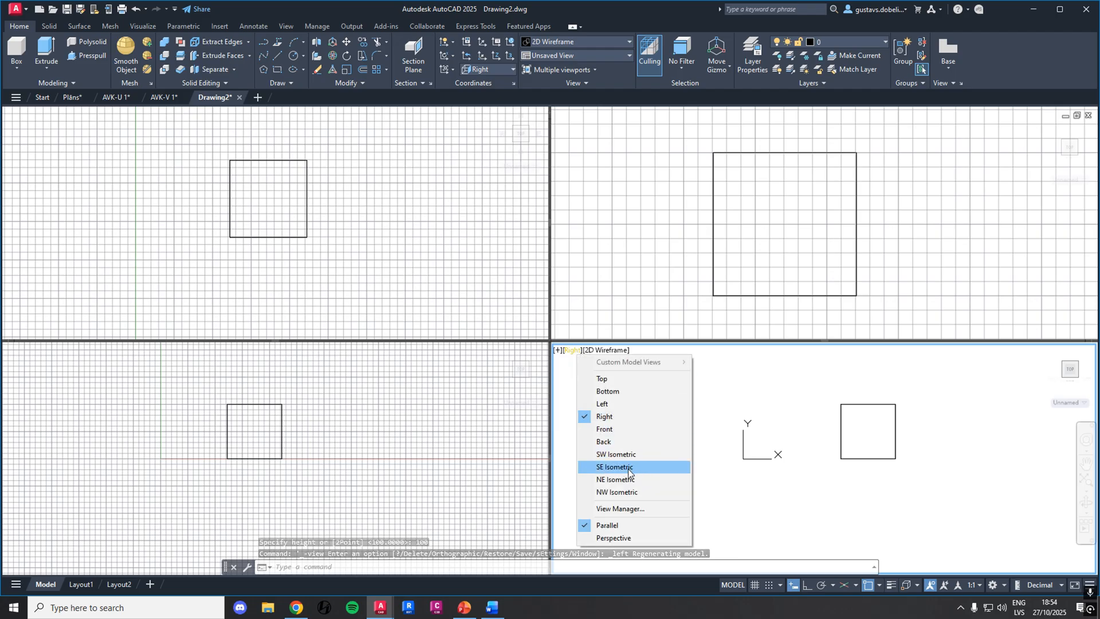
pyautogui.click(617, 479)
pyautogui.scroll(-4, 799, 392)
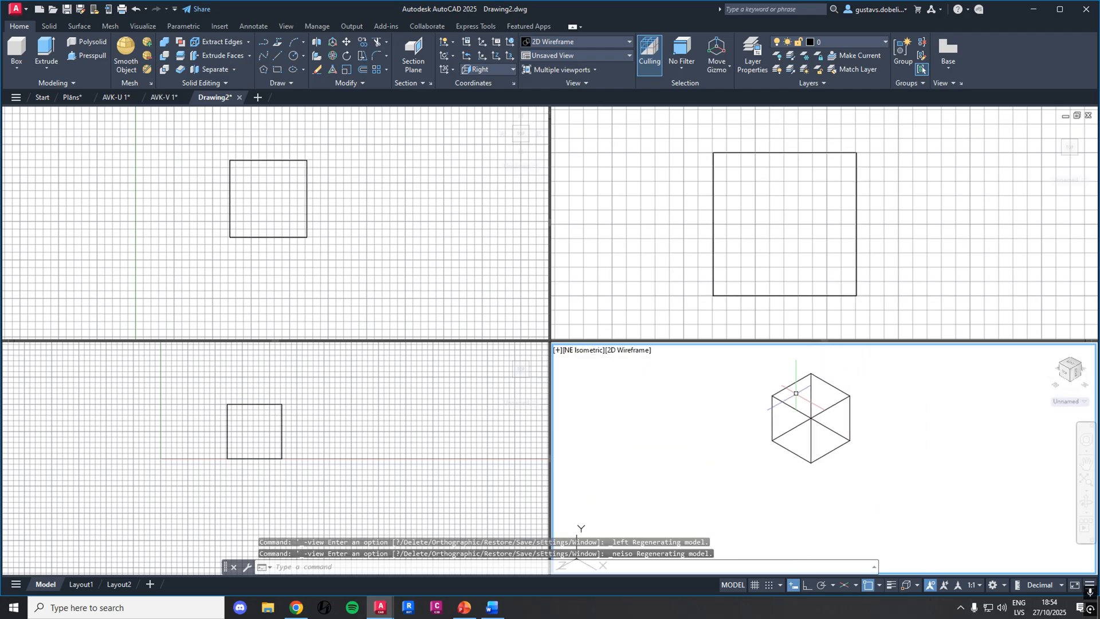
pyautogui.moveTo(841, 403); pyautogui.dragTo(779, 389, button='middle')
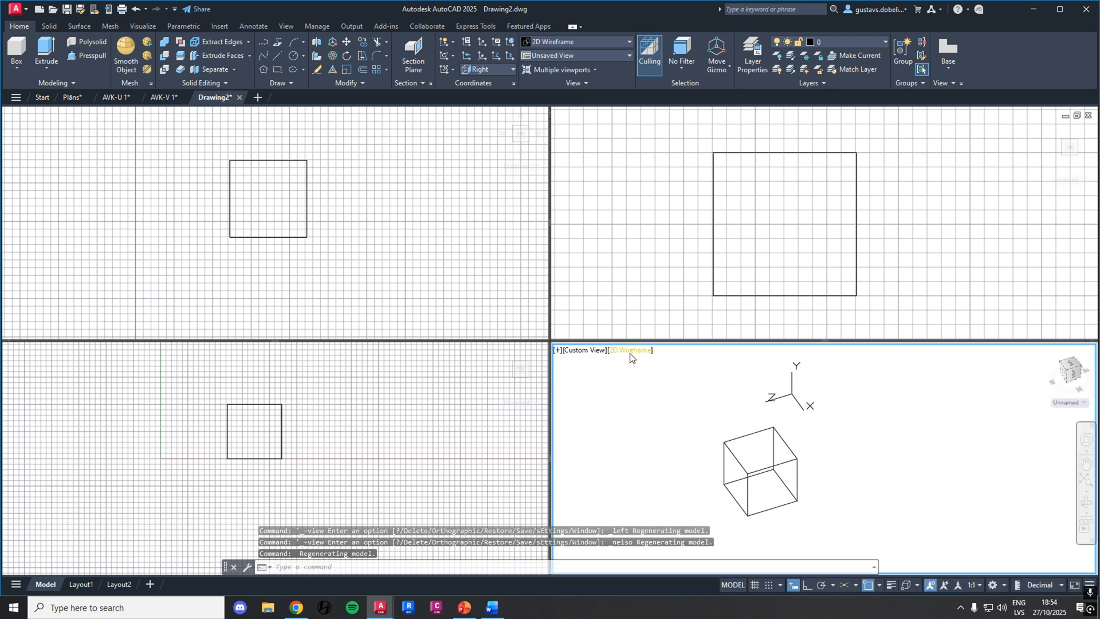
# Set the custom-view viewport's visual style to Realistic and orbit around the shaded box
pyautogui.click(630, 350)
pyautogui.click(676, 424)
pyautogui.moveTo(807, 458)
pyautogui.keyDown('shift'); pyautogui.mouseDown(button='middle')
pyautogui.moveTo(814, 475)
pyautogui.moveTo(938, 425)
pyautogui.moveTo(891, 376)
pyautogui.moveTo(783, 482)
pyautogui.moveTo(903, 479)
pyautogui.moveTo(909, 459)
pyautogui.moveTo(798, 478)
pyautogui.moveTo(704, 469)
pyautogui.mouseUp(button='middle'); pyautogui.keyUp('shift')
pyautogui.moveTo(751, 423); pyautogui.dragTo(796, 448, button='middle')
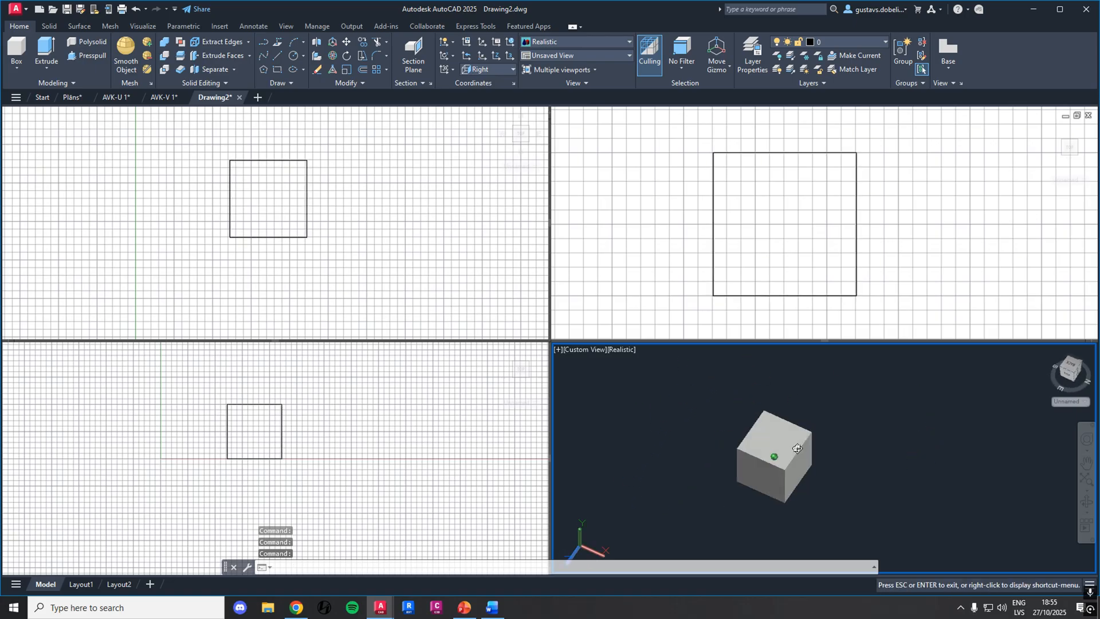
pyautogui.scroll(-2, 690, 432)
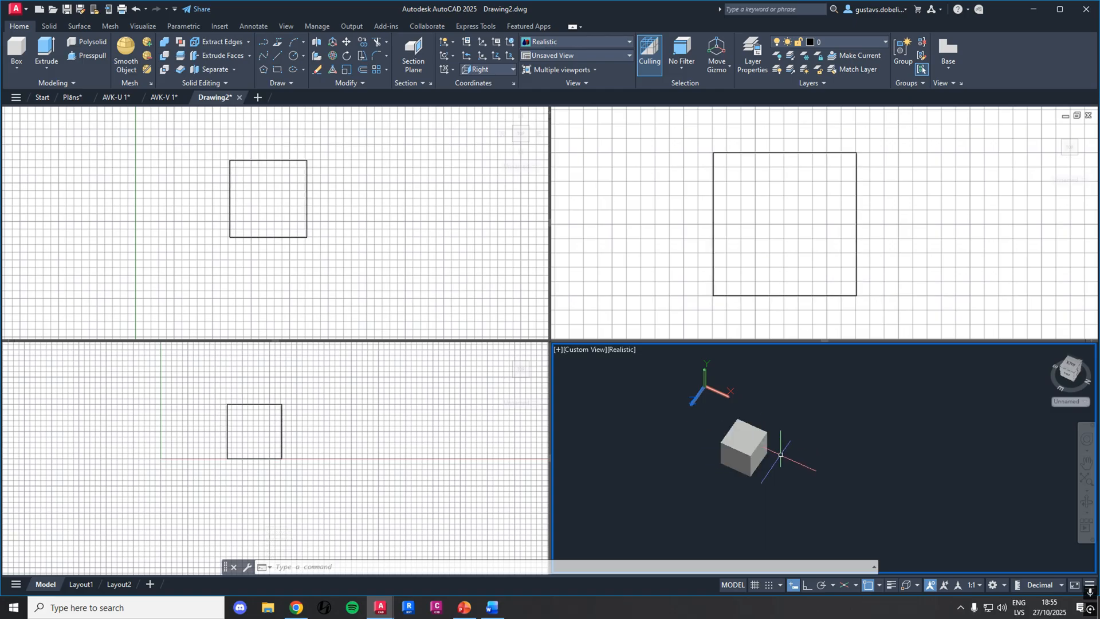
pyautogui.keyDown('shift'); pyautogui.moveTo(739, 444); pyautogui.dragTo(712, 386, button='middle'); pyautogui.keyUp('shift')
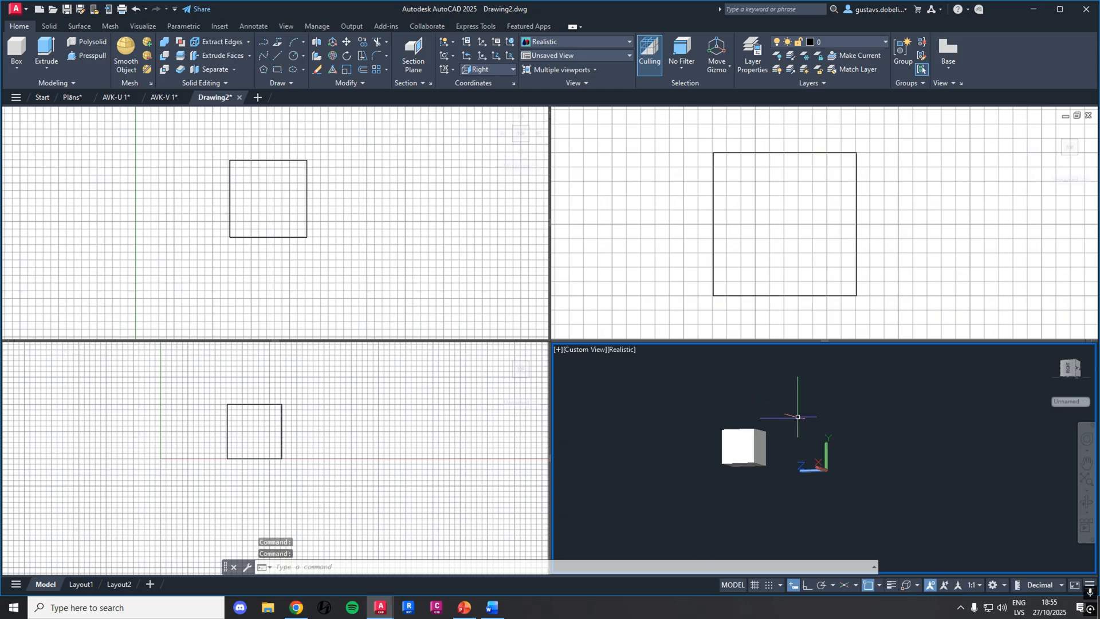
pyautogui.keyDown('shift'); pyautogui.moveTo(797, 393); pyautogui.dragTo(750, 447, button='middle'); pyautogui.keyUp('shift')
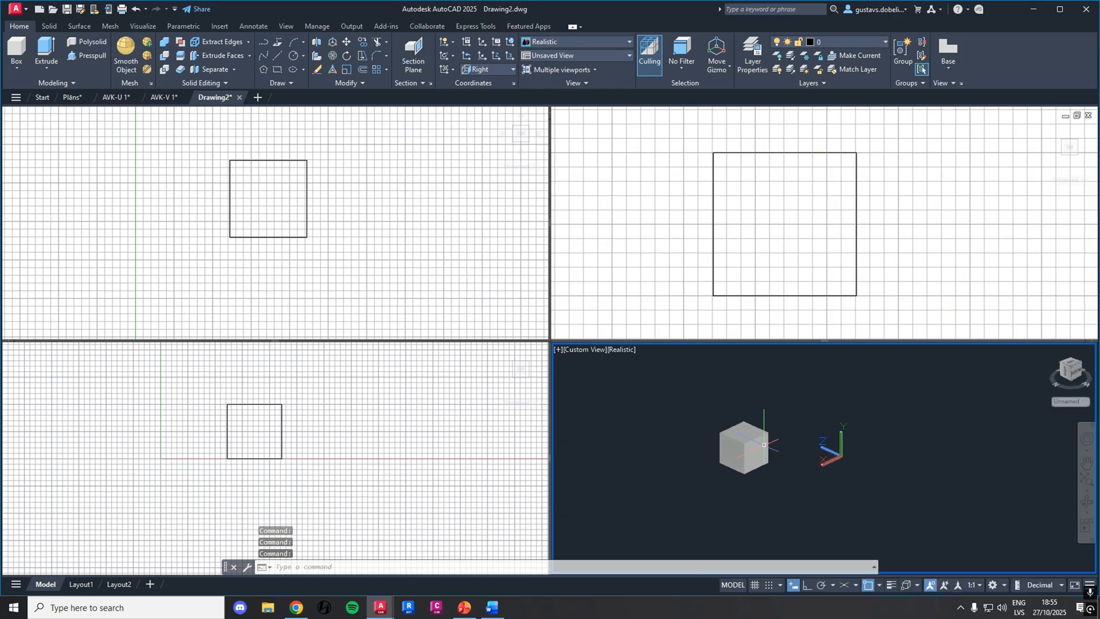
# Select the box to compare its projections in all four viewports, clear the selection and orbit the shaded view
pyautogui.click(748, 447)
pyautogui.scroll(3, 750, 447)
pyautogui.press('Escape')
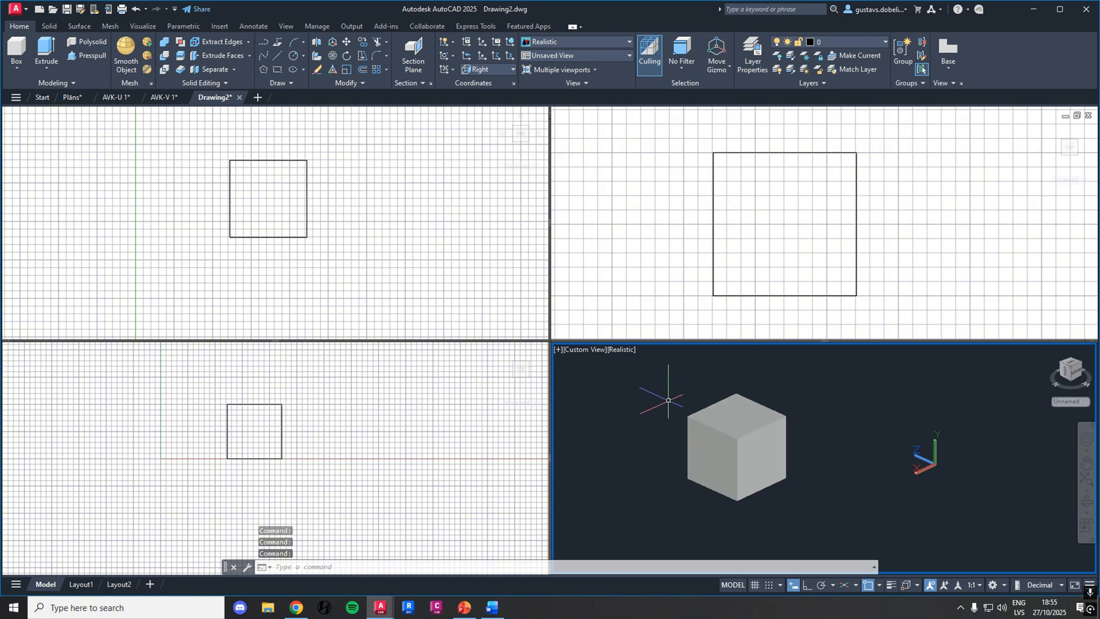
pyautogui.click(648, 370)
pyautogui.click(812, 496)
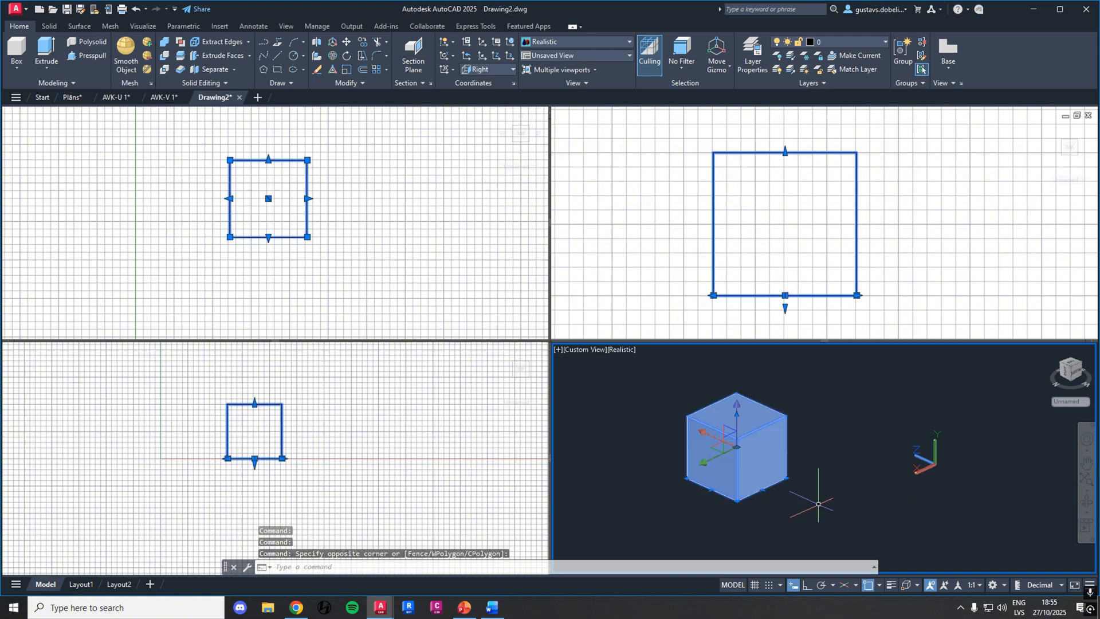
pyautogui.press('Escape')
pyautogui.keyDown('shift'); pyautogui.moveTo(807, 476); pyautogui.dragTo(908, 447, button='middle'); pyautogui.keyUp('shift')
pyautogui.keyDown('shift'); pyautogui.moveTo(833, 437); pyautogui.dragTo(811, 449, button='middle'); pyautogui.keyUp('shift')
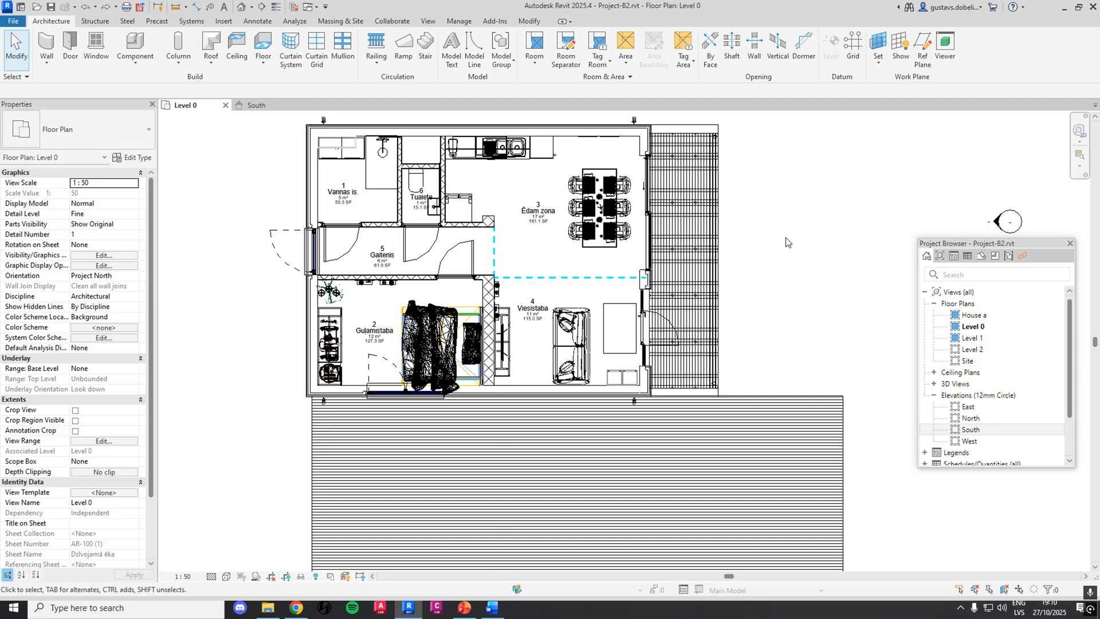
# Examine the Level 0 floor plan of Project-B2 in Revit, including the bedroom window in the exterior wall
pyautogui.scroll(3, 781, 249)
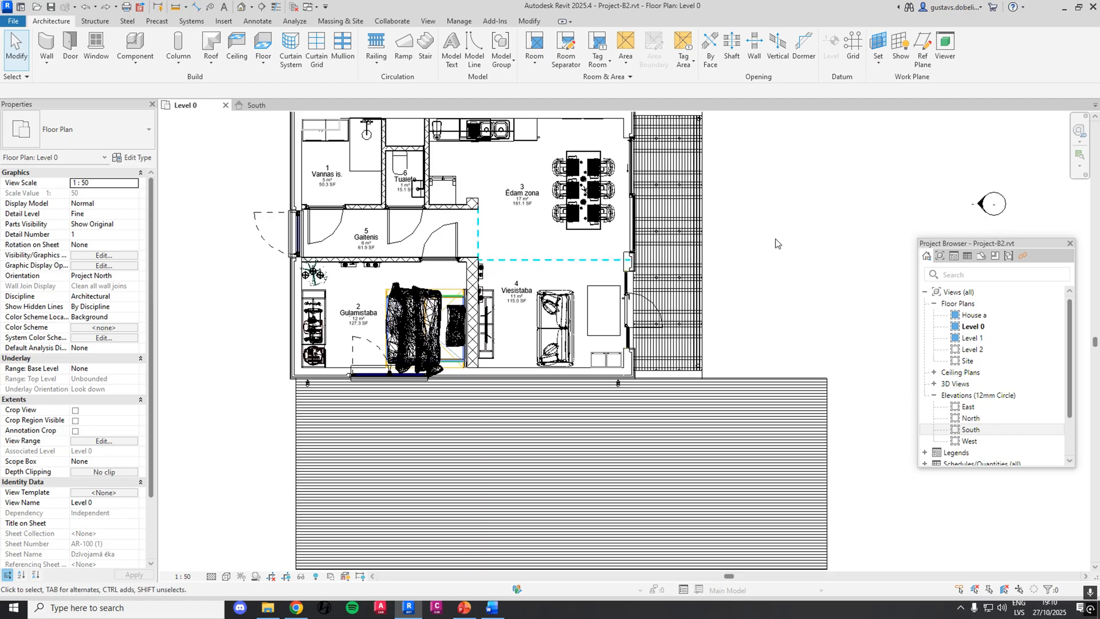
pyautogui.moveTo(755, 293)
pyautogui.mouseDown(button='middle')
pyautogui.moveTo(736, 291)
pyautogui.moveTo(732, 315)
pyautogui.mouseUp(button='middle')
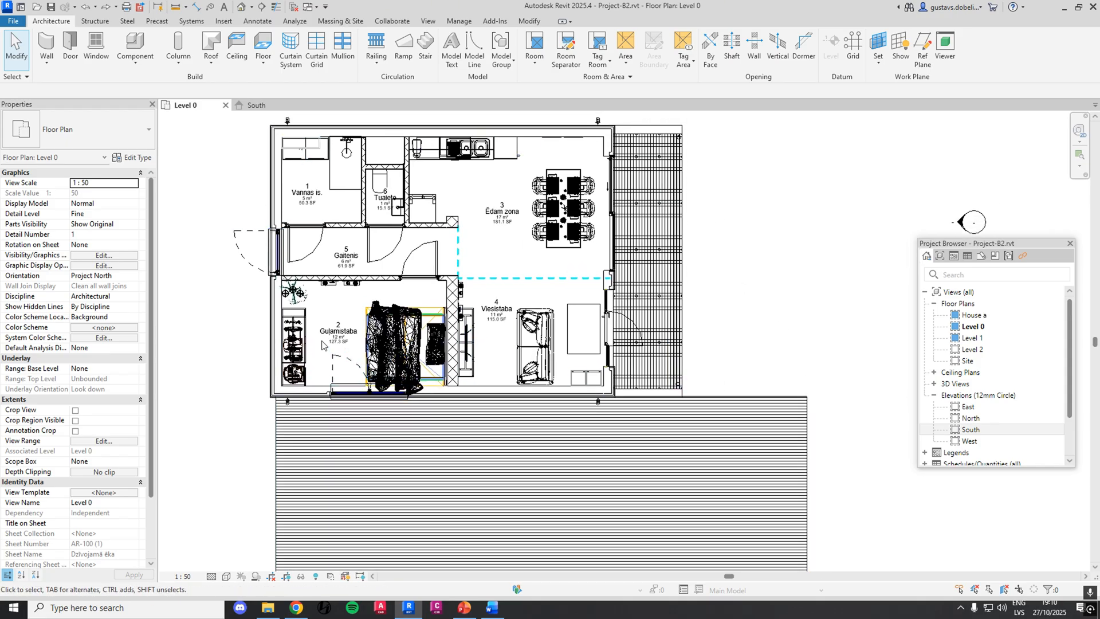
pyautogui.scroll(5, 419, 400)
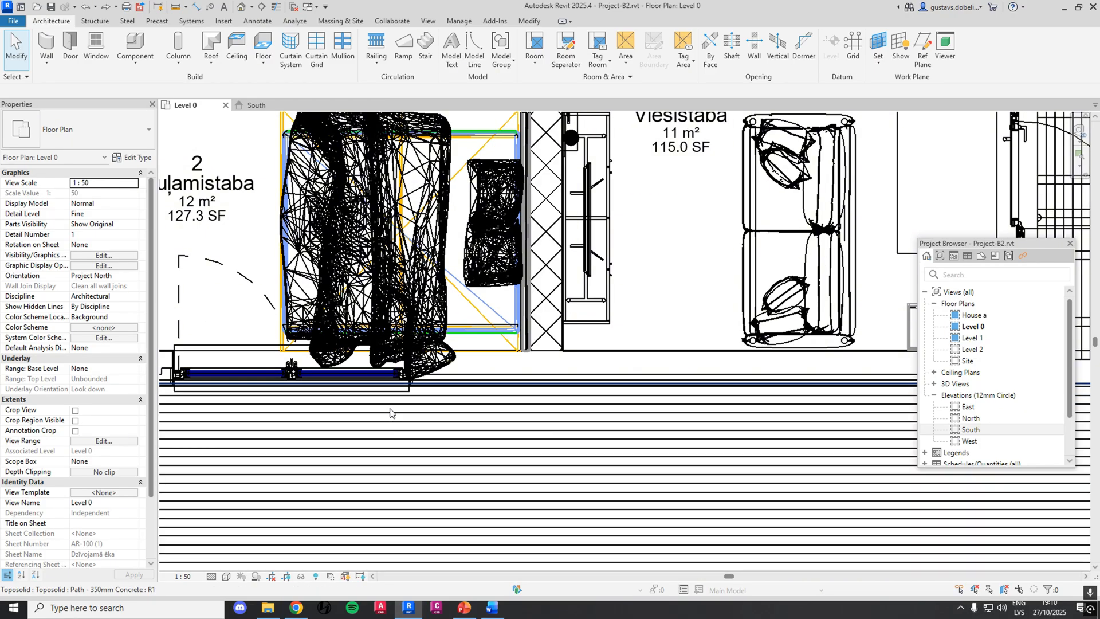
pyautogui.scroll(-6, 390, 414)
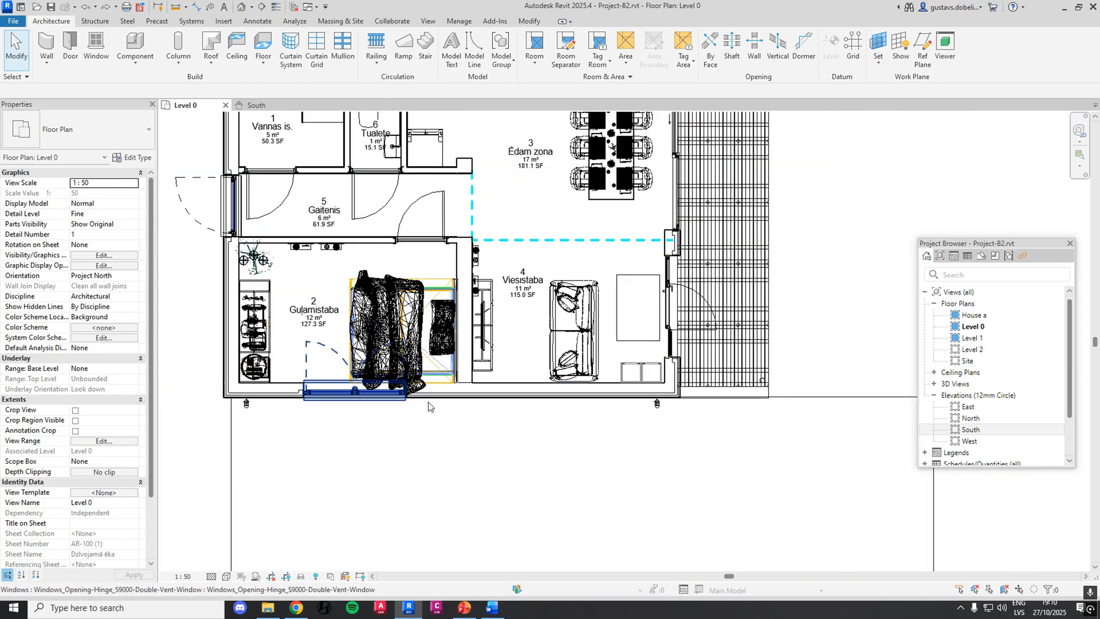
pyautogui.scroll(-2, 732, 258)
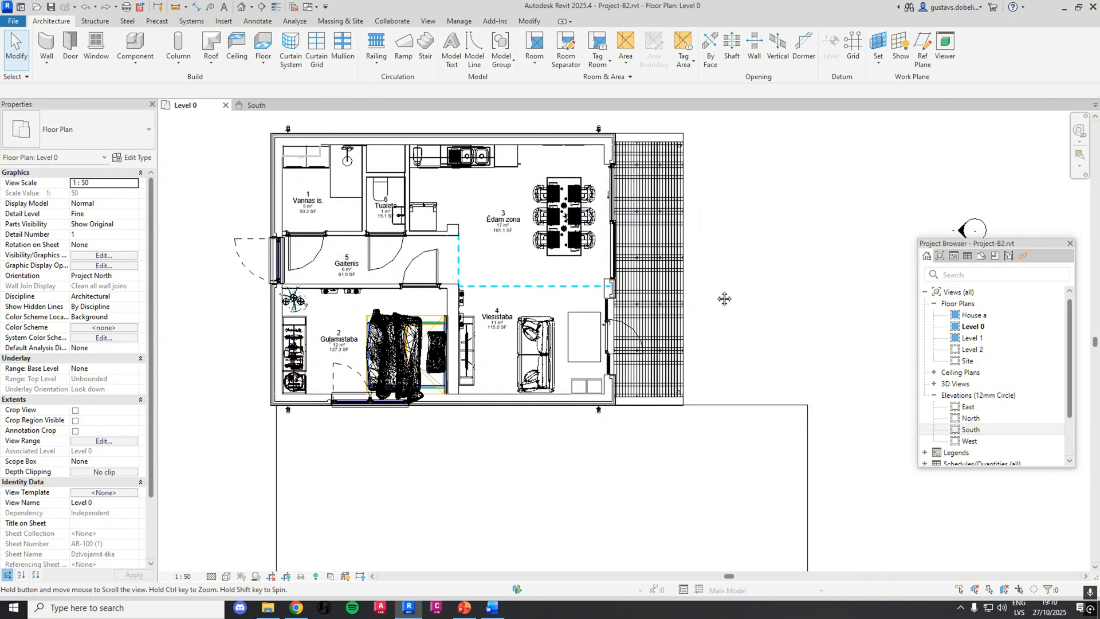
pyautogui.moveTo(752, 313); pyautogui.dragTo(739, 289, button='middle')
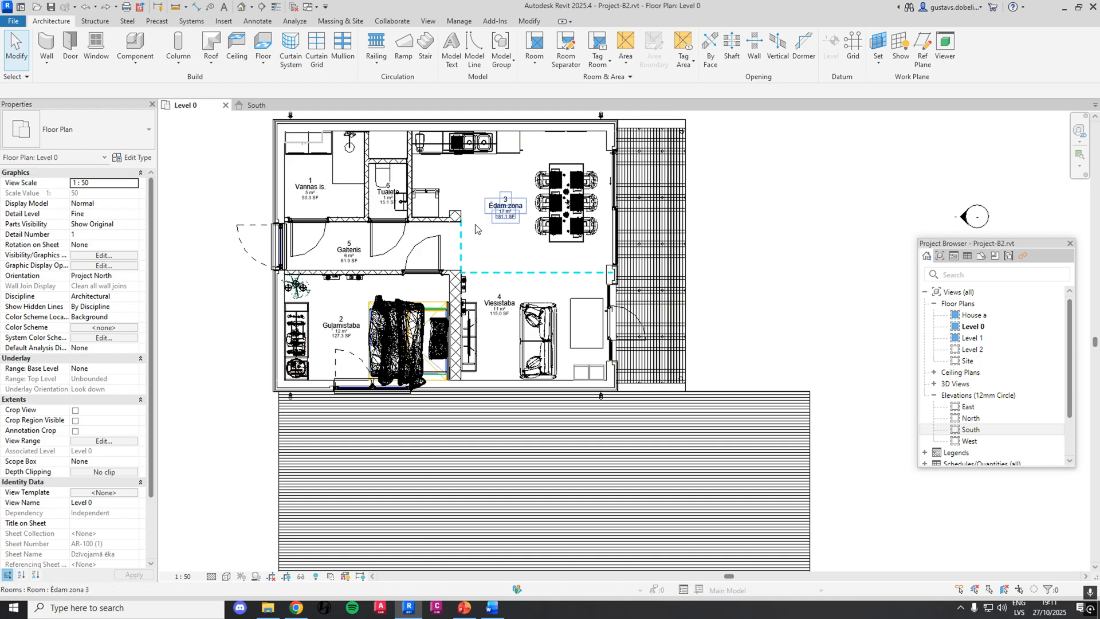
# Select the bedroom window in the Level 0 plan and compare it with its appearance in the South elevation
pyautogui.click(373, 389)
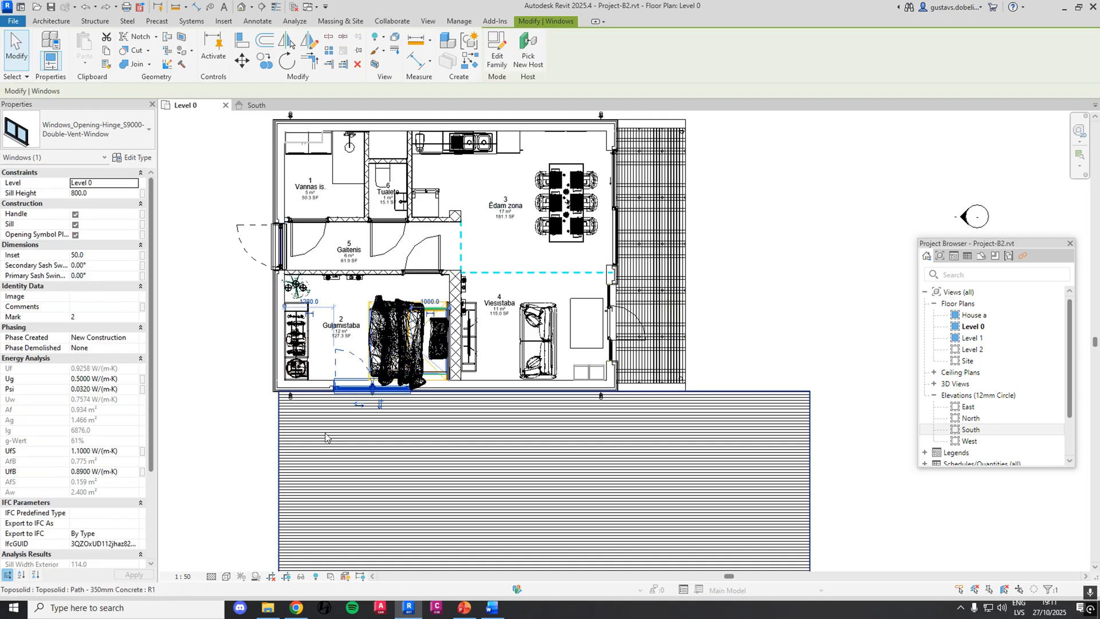
pyautogui.click(256, 105)
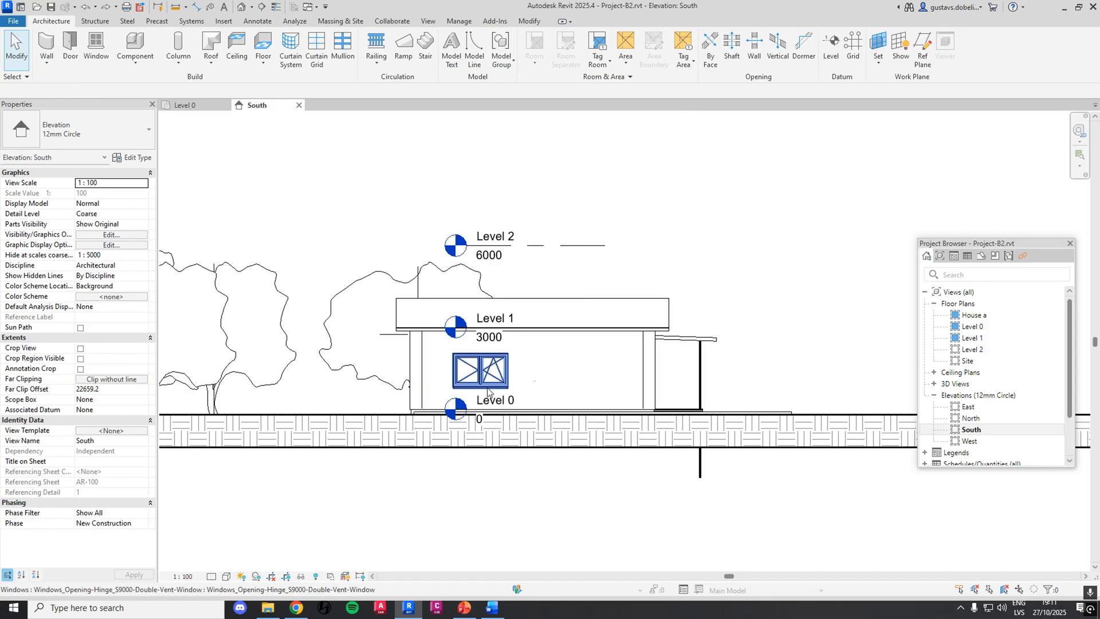
pyautogui.click(187, 104)
# Delete the bedroom window from the Level 0 plan and check the same wall in the South elevation
pyautogui.click(334, 372)
pyautogui.press('Delete')
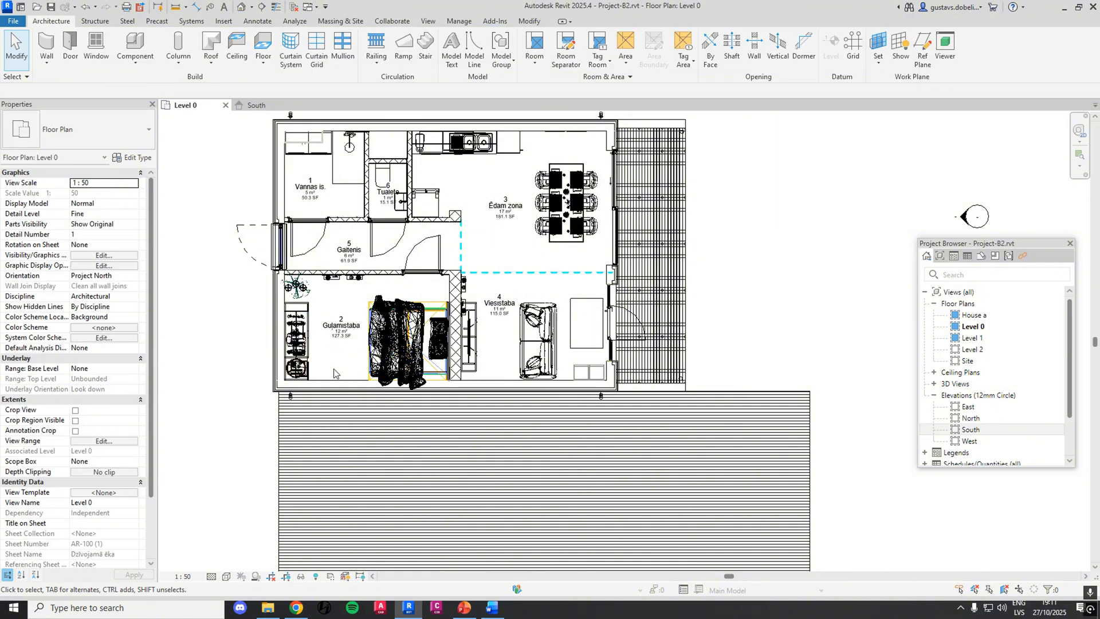
pyautogui.click(255, 106)
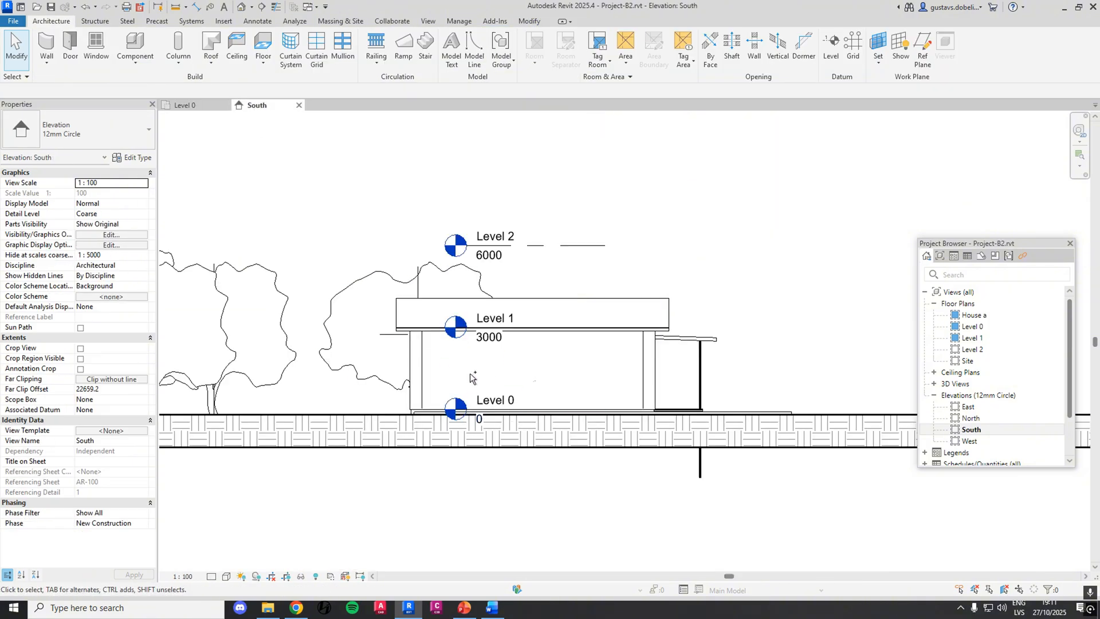
pyautogui.click(185, 105)
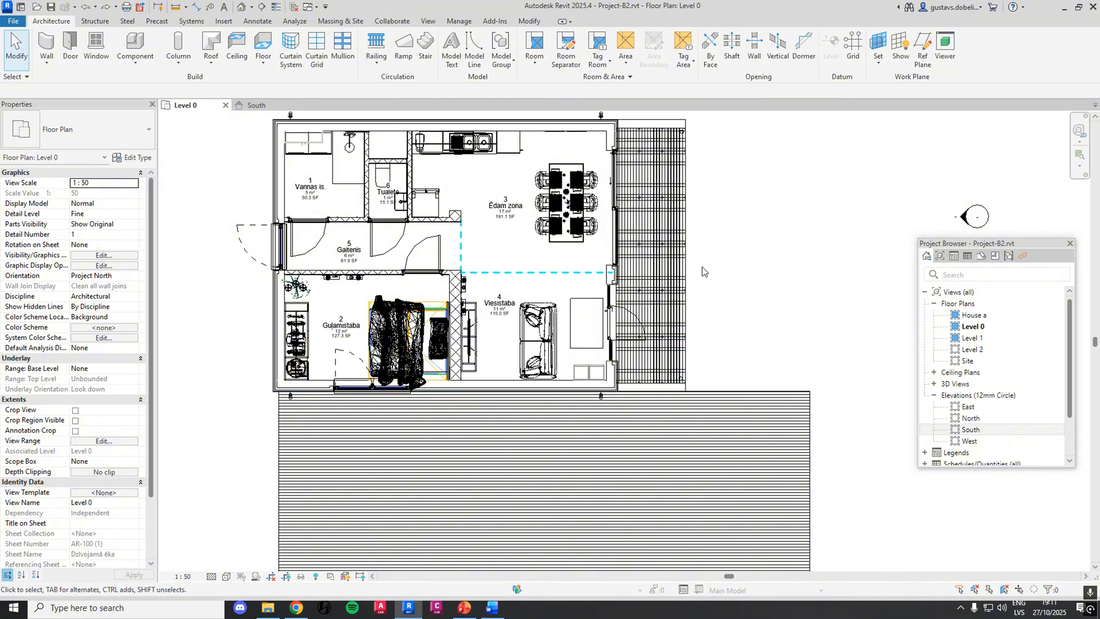
# Start the Duct command for the house's ventilation on the Level 0 plan
pyautogui.scroll(-1, 775, 272)
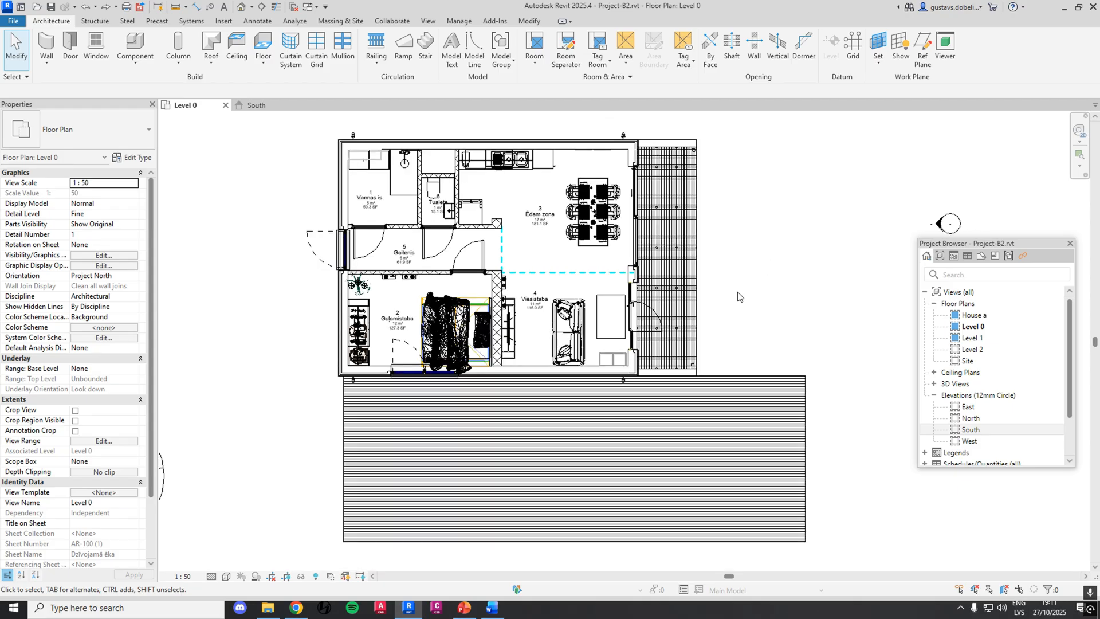
pyautogui.click(191, 21)
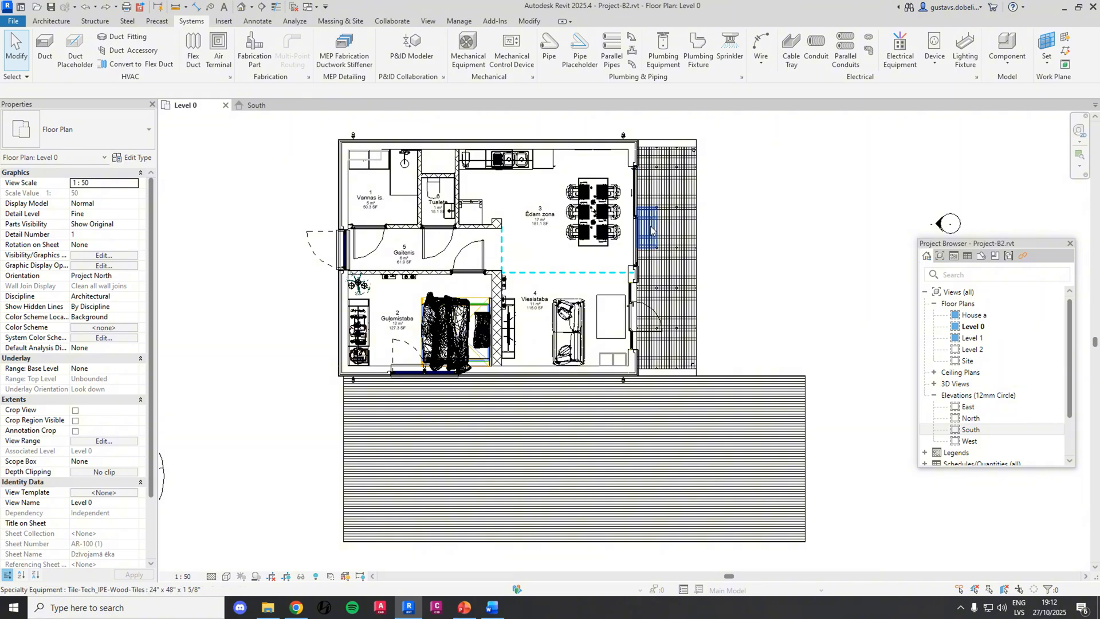
pyautogui.scroll(3, 480, 203)
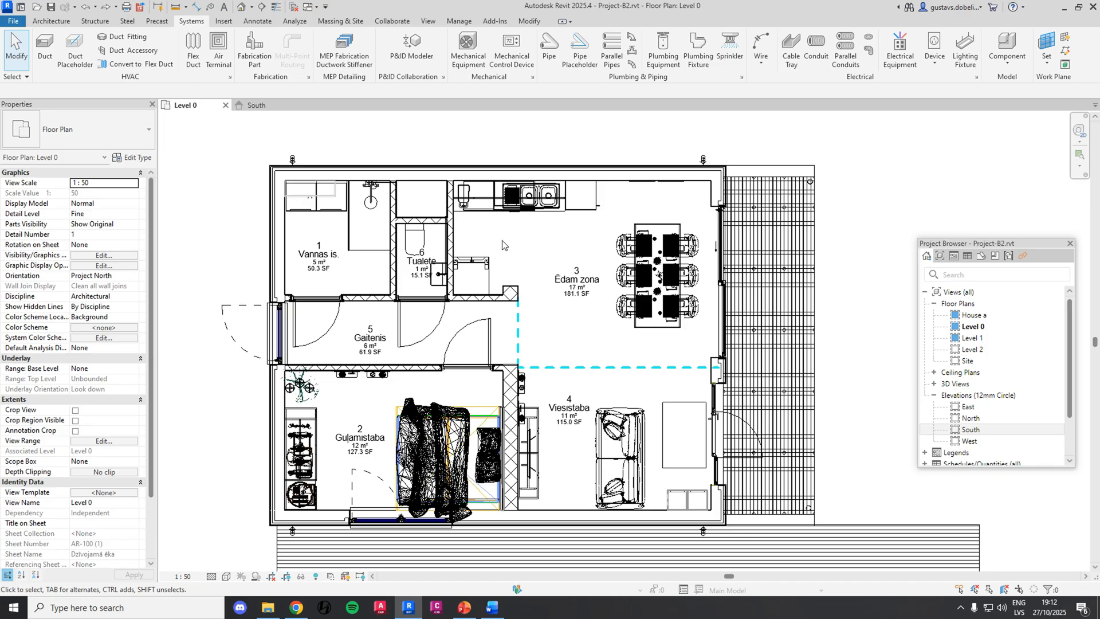
pyautogui.scroll(-2, 502, 245)
pyautogui.click(44, 42)
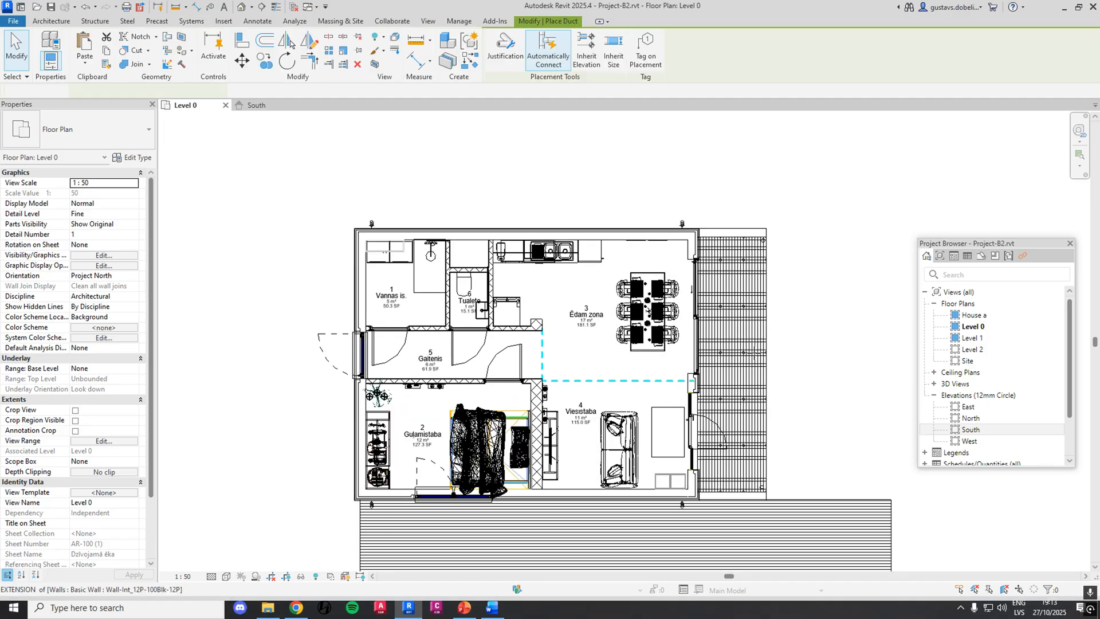
pyautogui.scroll(4, 679, 268)
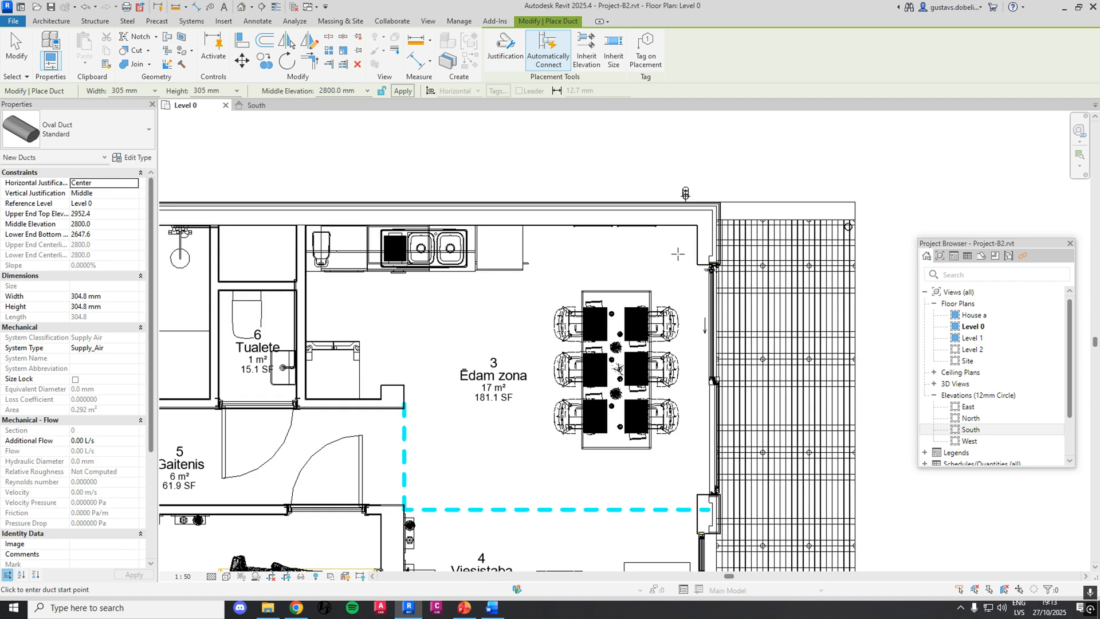
pyautogui.click(675, 265)
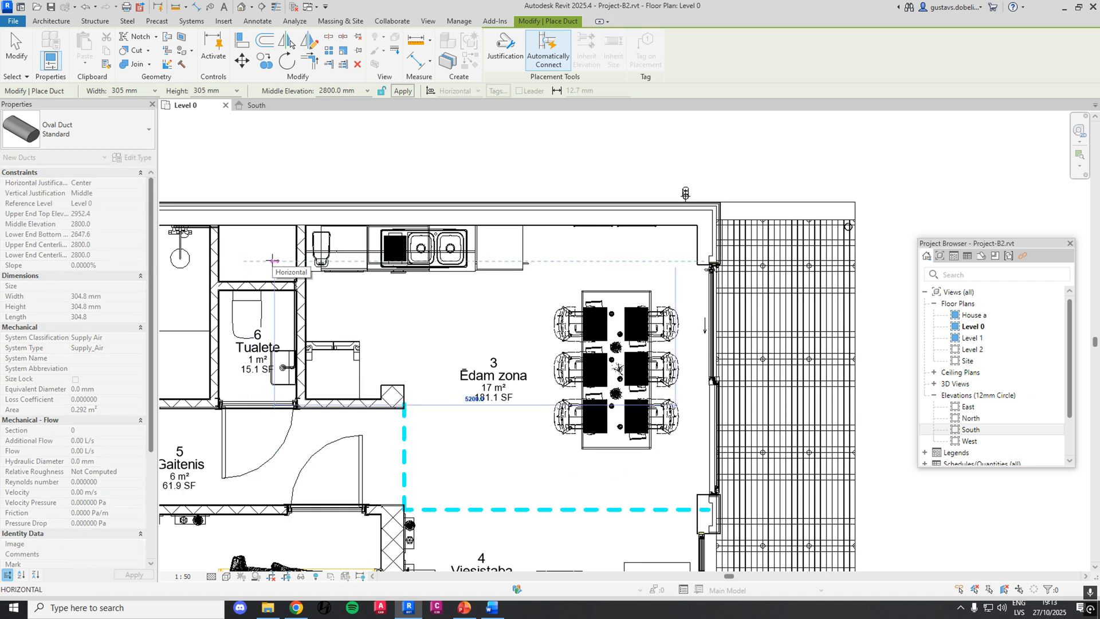
pyautogui.scroll(-2, 275, 261)
pyautogui.scroll(2, 274, 261)
pyautogui.press('Escape')
# Draw a horizontal 305 by 305 mm oval supply-air duct at 2800 mm elevation from the dining zone's outer corner to the shaft above the toilet
pyautogui.scroll(-3, 491, 312)
pyautogui.moveTo(491, 311); pyautogui.dragTo(595, 295, button='middle')
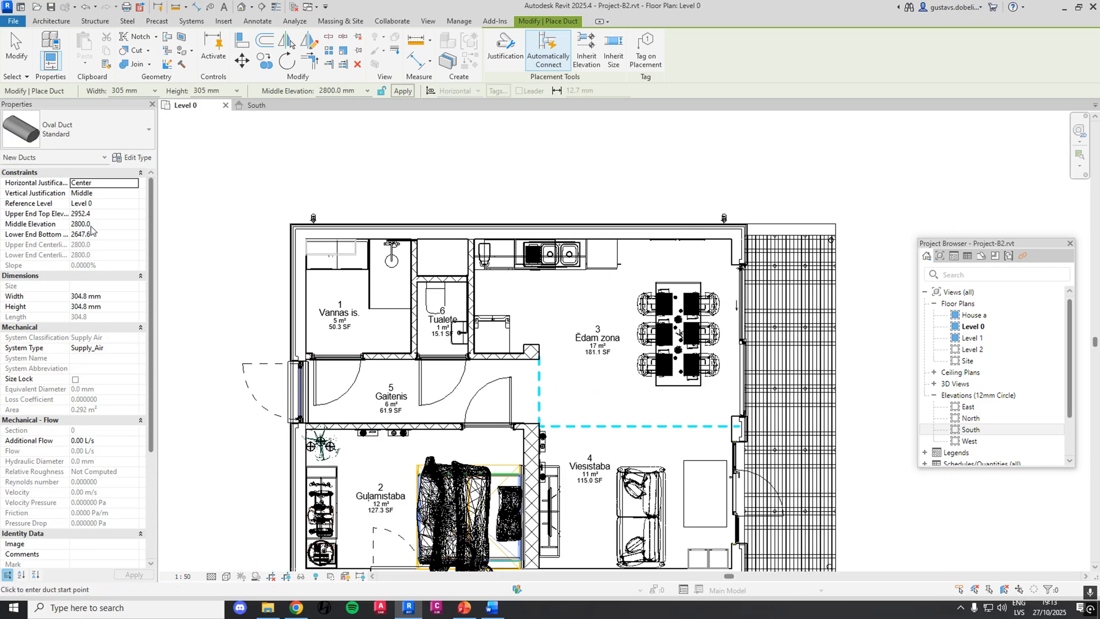
pyautogui.click(717, 263)
pyautogui.click(448, 261)
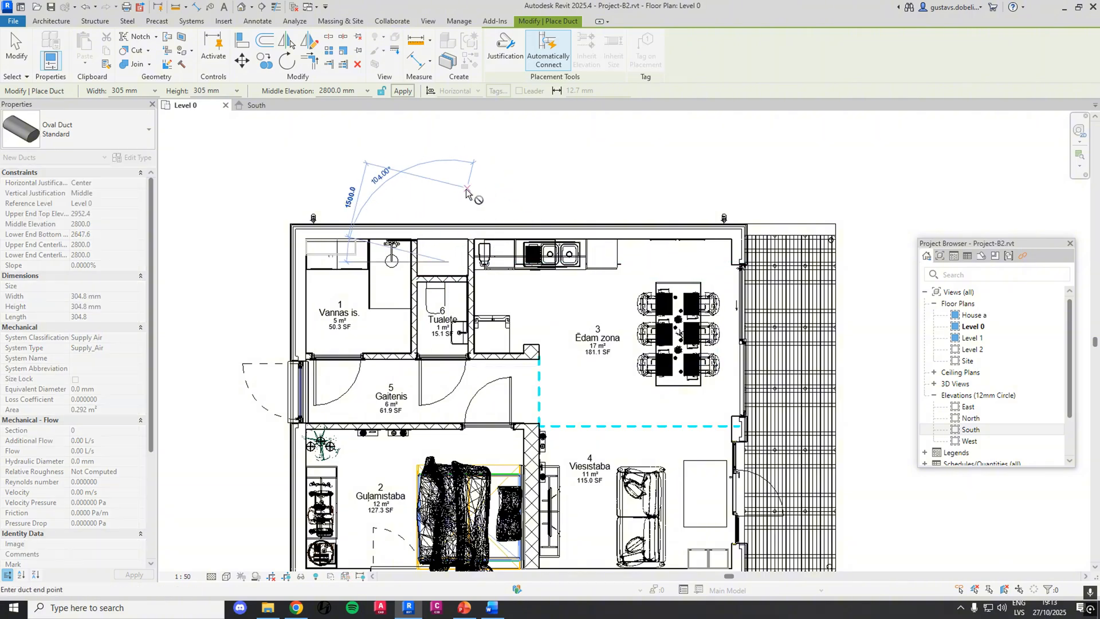
pyautogui.press('Escape')
pyautogui.press('Escape')
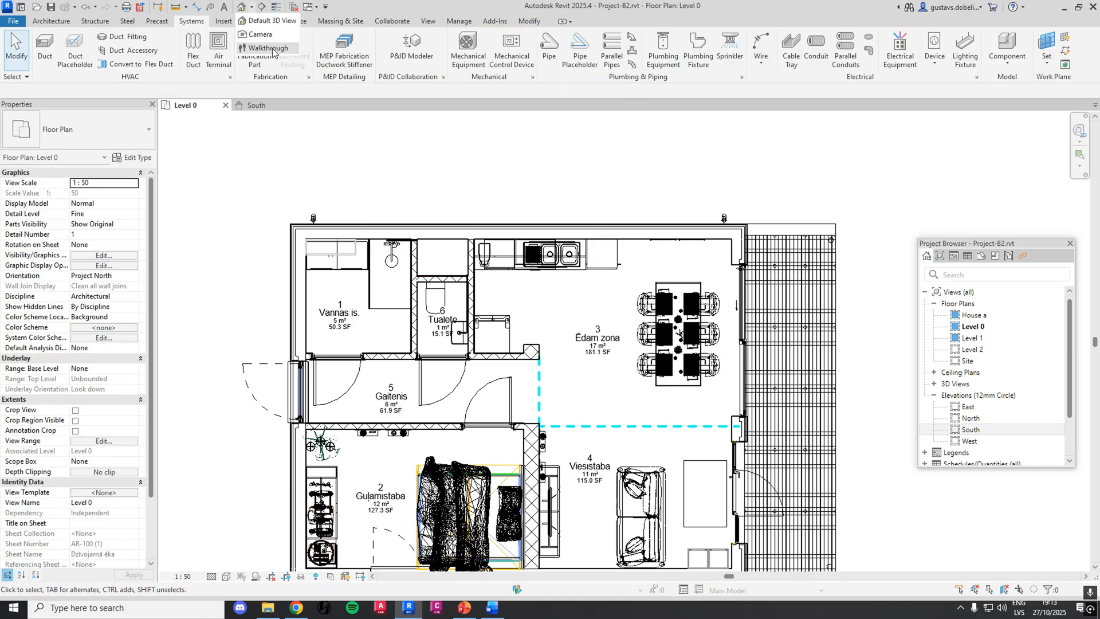
# Create a perspective camera view from the living room's outer-wall side toward the kitchen, with its crop region widened around both wall pictures
pyautogui.click(274, 42)
pyautogui.click(719, 454)
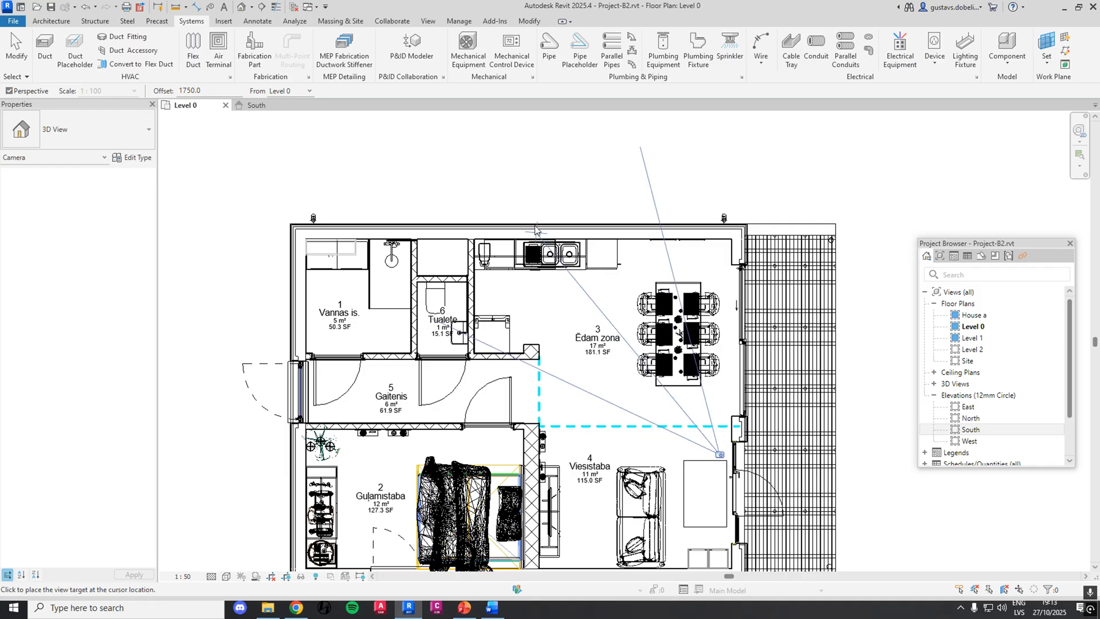
pyautogui.click(521, 163)
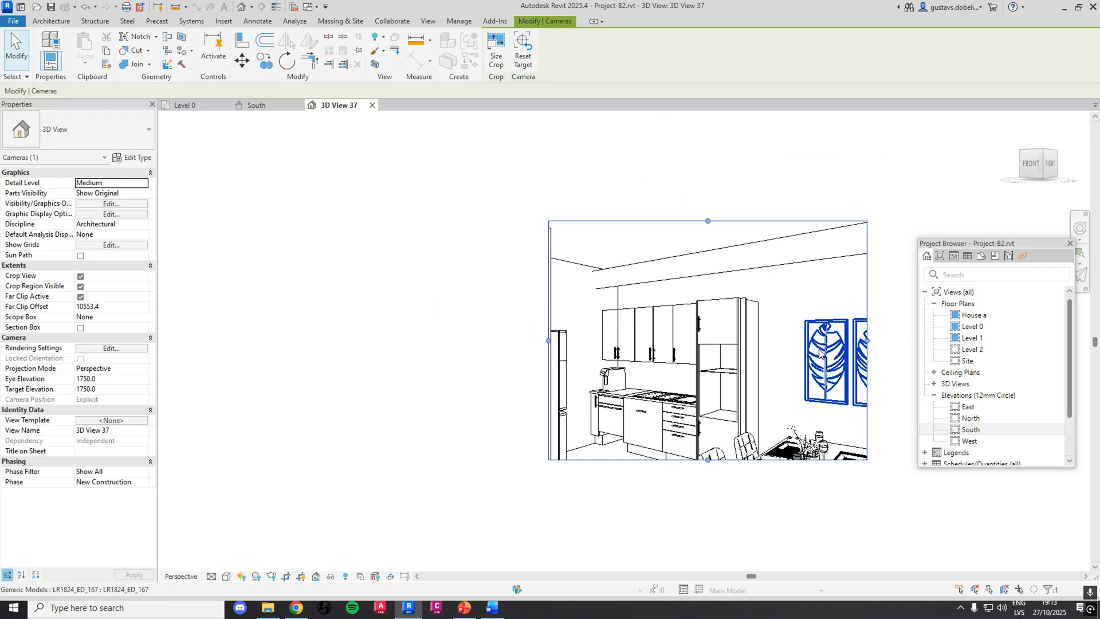
pyautogui.scroll(4, 611, 281)
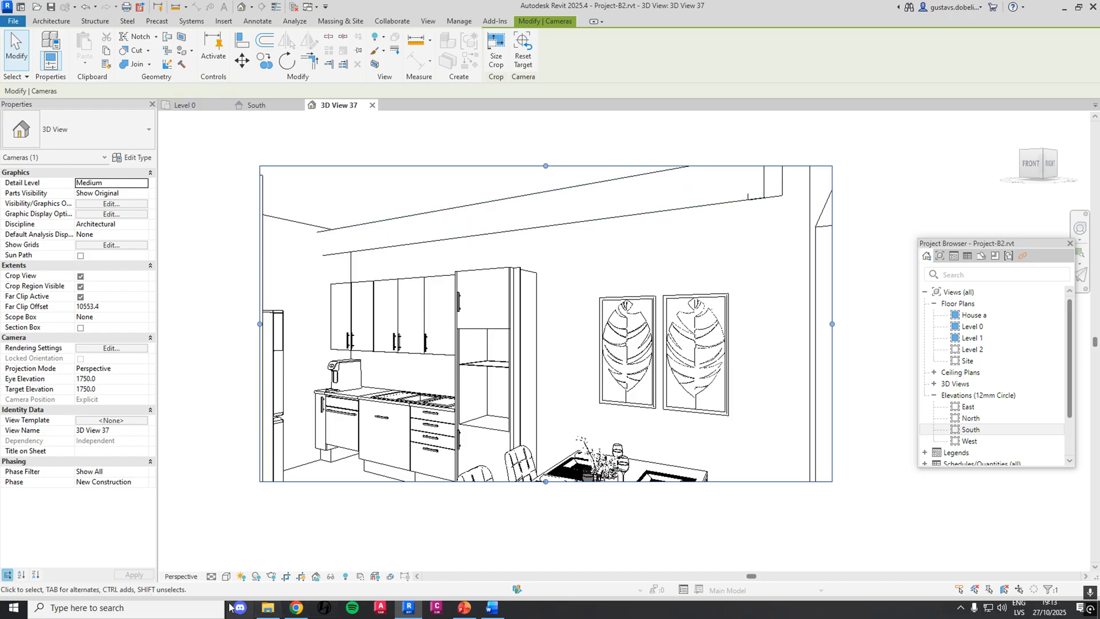
# Set the kitchen camera view's visual style to Realistic and clear the selection
pyautogui.click(224, 576)
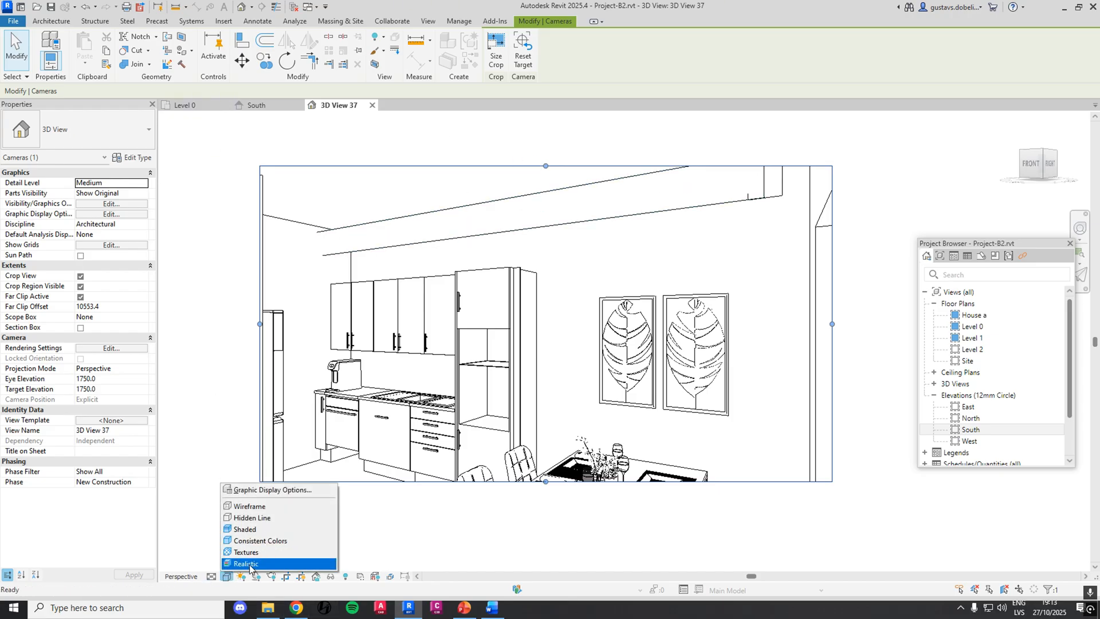
pyautogui.click(242, 565)
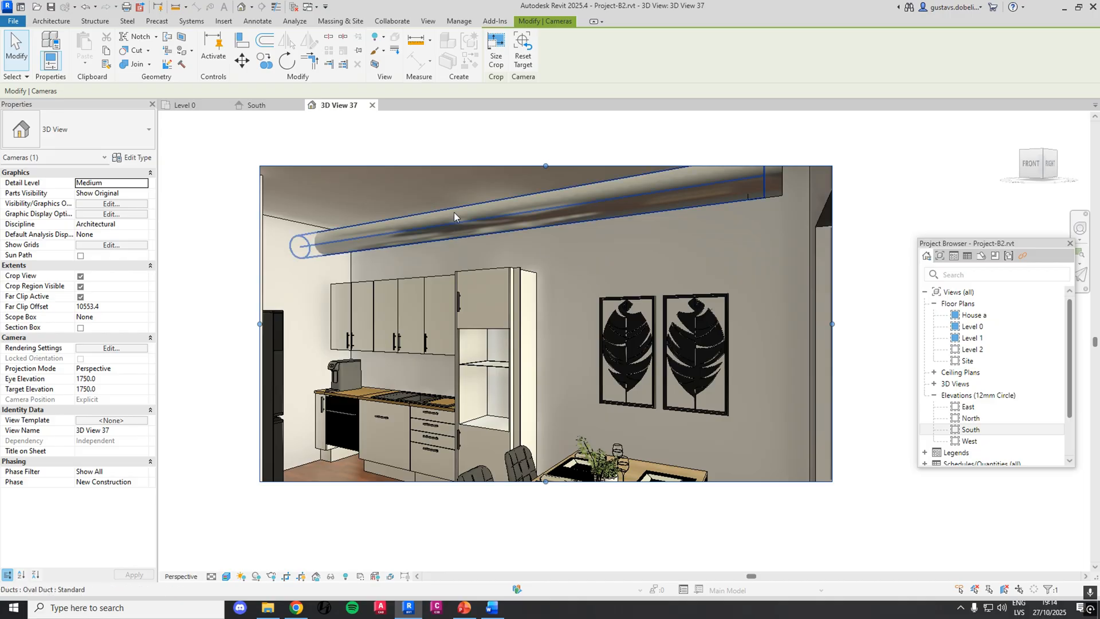
pyautogui.click(711, 206)
pyautogui.press('Escape')
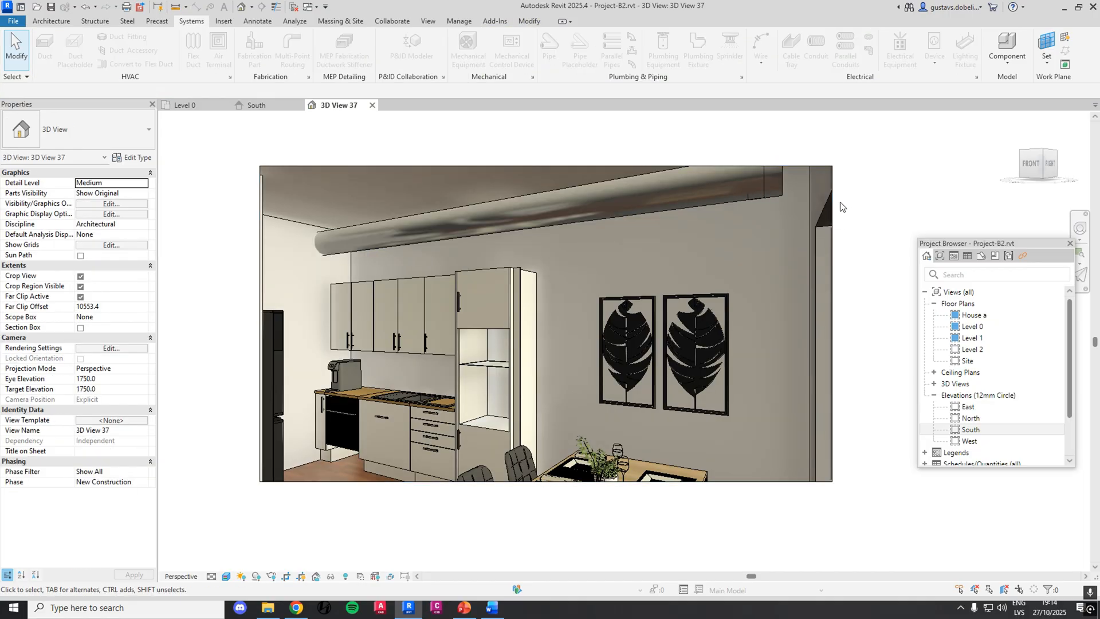
# Select the oval duct above the kitchen to inspect it in the camera view, and return to the Level 0 plan
pyautogui.click(627, 190)
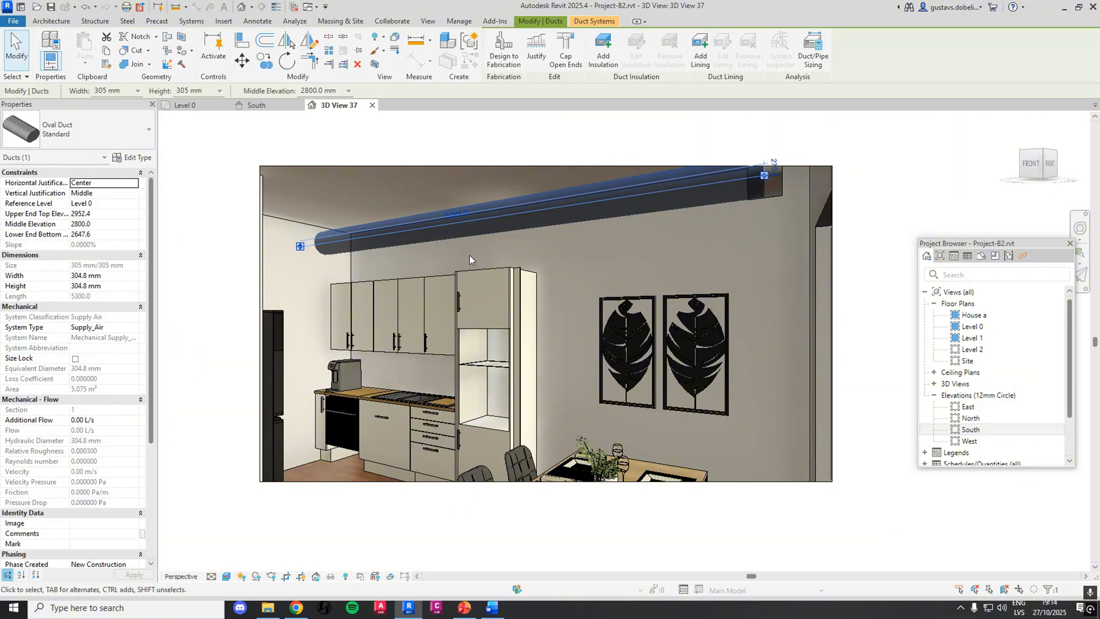
pyautogui.press('Escape')
pyautogui.click(189, 104)
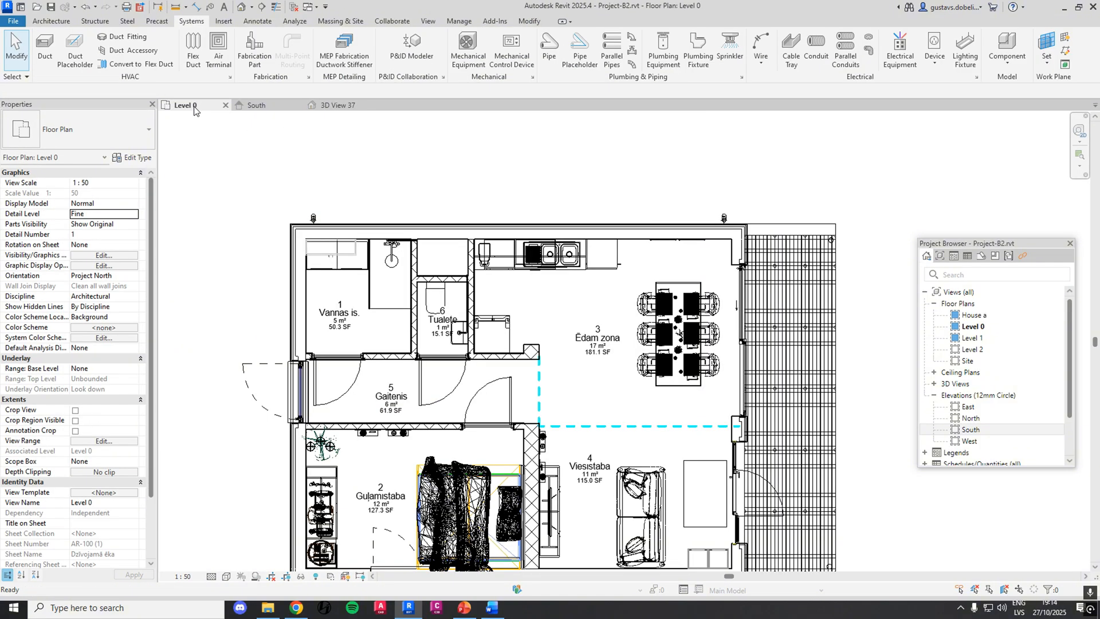